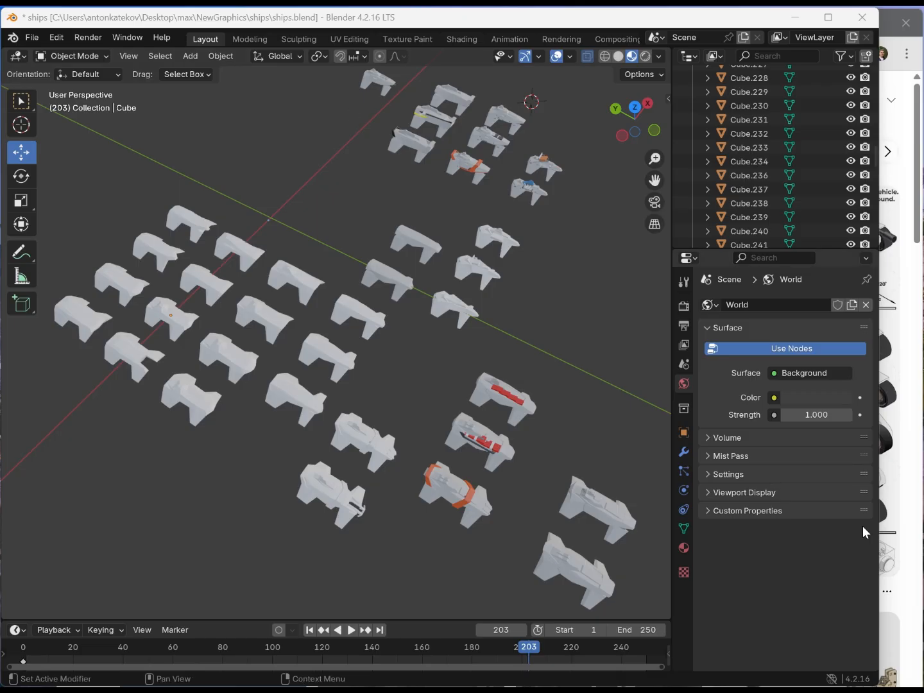
- Switch to the Chrome window and search Pinterest for "ship concept art"
{"action": "left_click", "coordinate": [920, 550]}
{"action": "scroll", "coordinate": [180, 130], "scroll_direction": "down", "scroll_amount": 6}
{"action": "scroll", "coordinate": [309, 427], "scroll_direction": "up", "scroll_amount": 6}
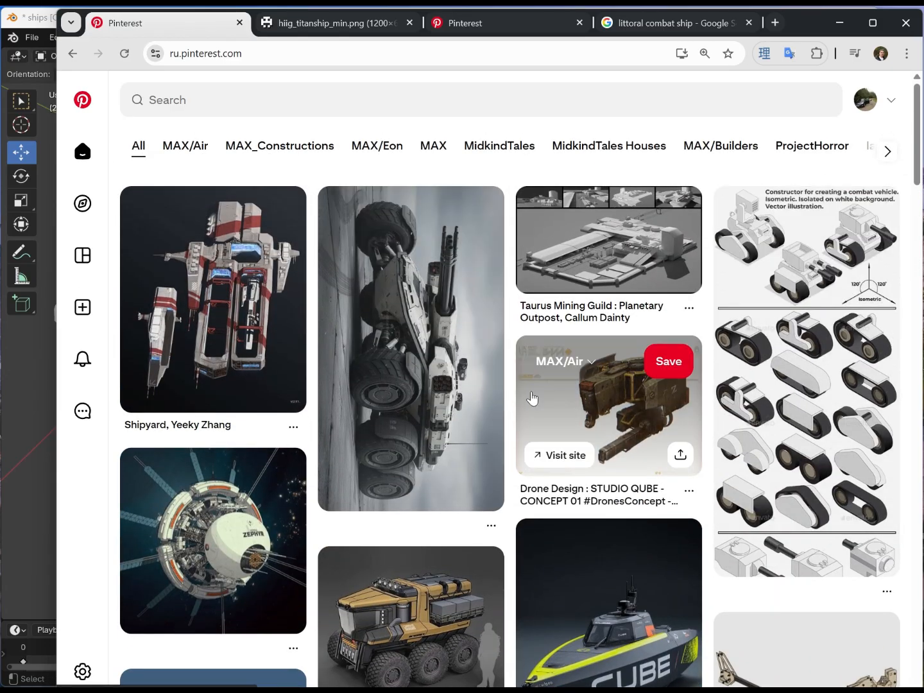
{"action": "left_click", "coordinate": [214, 104]}
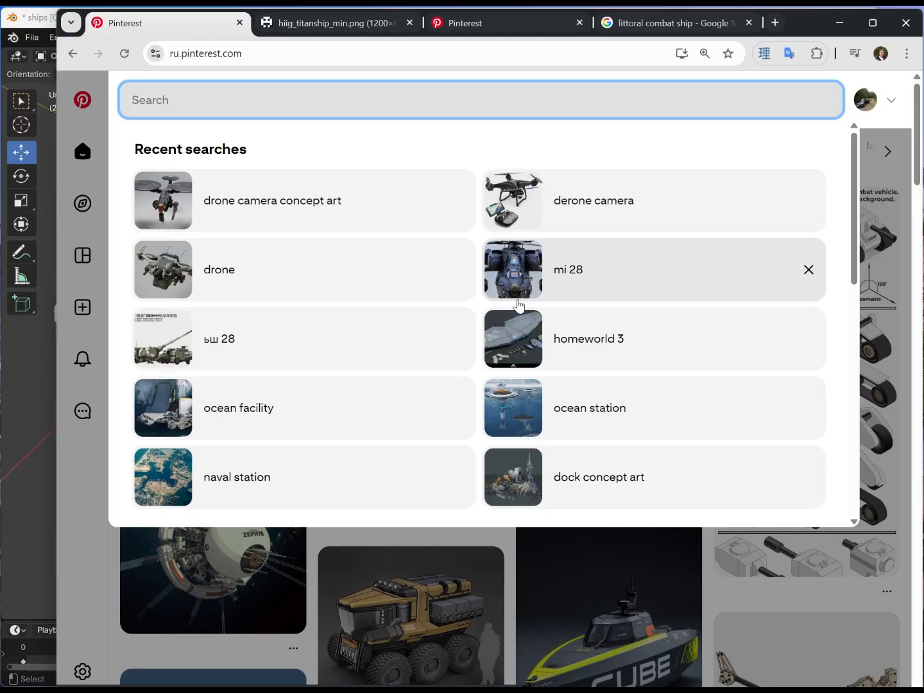
{"action": "type", "text": "ship desi"}
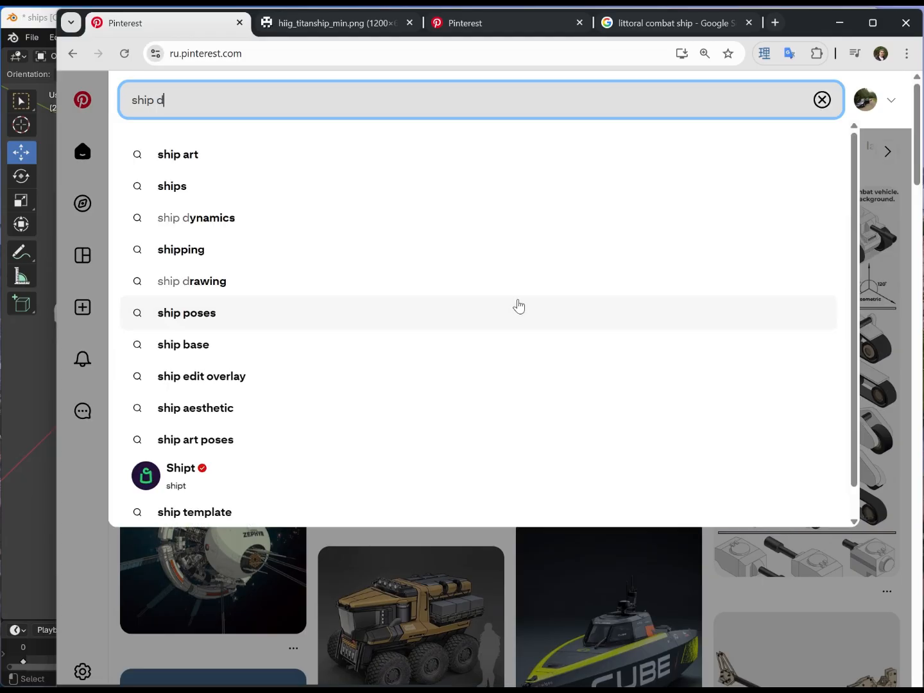
{"action": "key", "text": "BackSpace"}
{"action": "key", "text": "BackSpace"}
{"action": "key", "text": "BackSpace"}
{"action": "key", "text": "BackSpace"}
{"action": "key", "text": "BackSpace"}
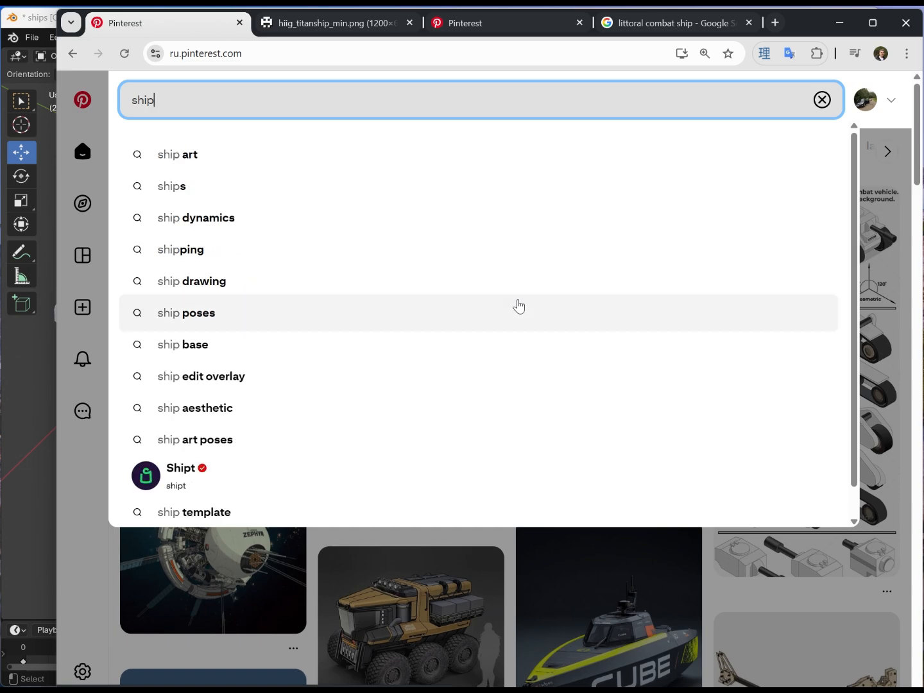
{"action": "type", "text": "con"}
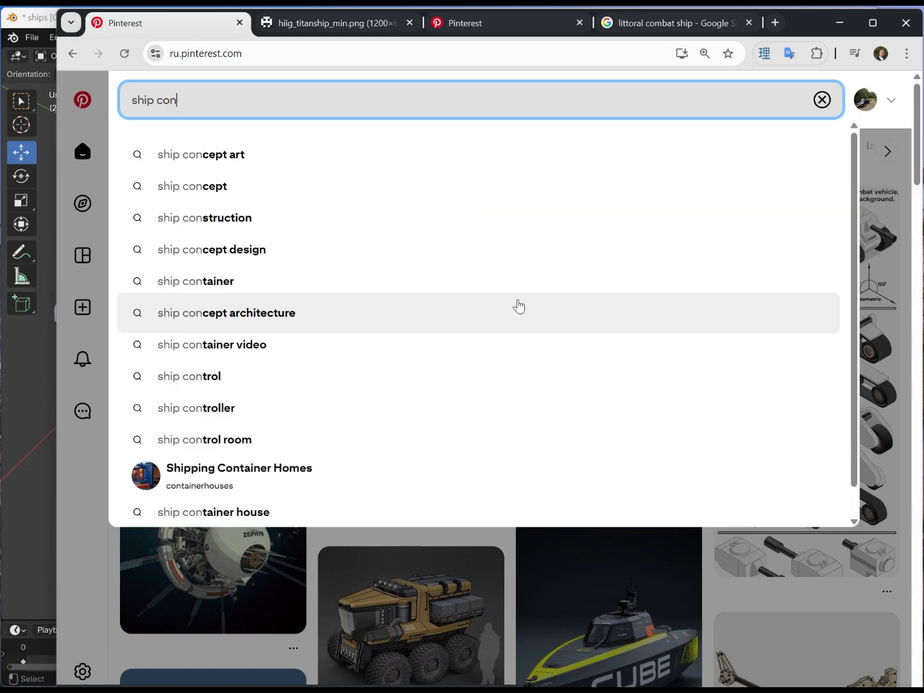
{"action": "left_click", "coordinate": [519, 304]}
{"action": "key", "text": "Up"}
{"action": "key", "text": "Up"}
{"action": "key", "text": "Up"}
{"action": "key", "text": "Up"}
{"action": "key", "text": "Up"}
{"action": "key", "text": "Return"}
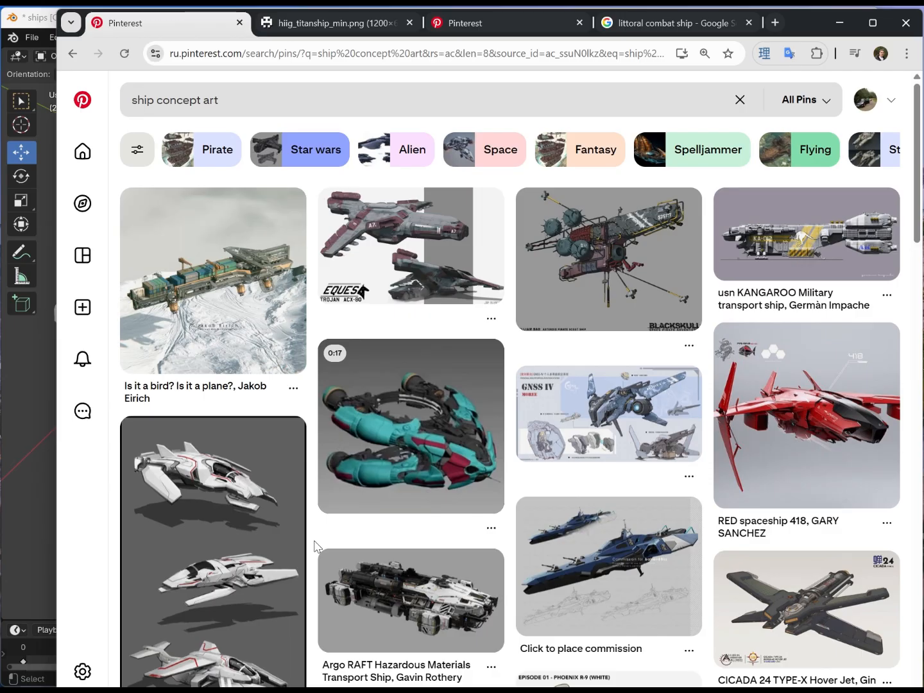
- Open the Deserts of Kharak Collector's Edition pin from the results, followed by its related pin of the yellow tracked carrier
{"action": "scroll", "coordinate": [789, 578], "scroll_direction": "down", "scroll_amount": 5}
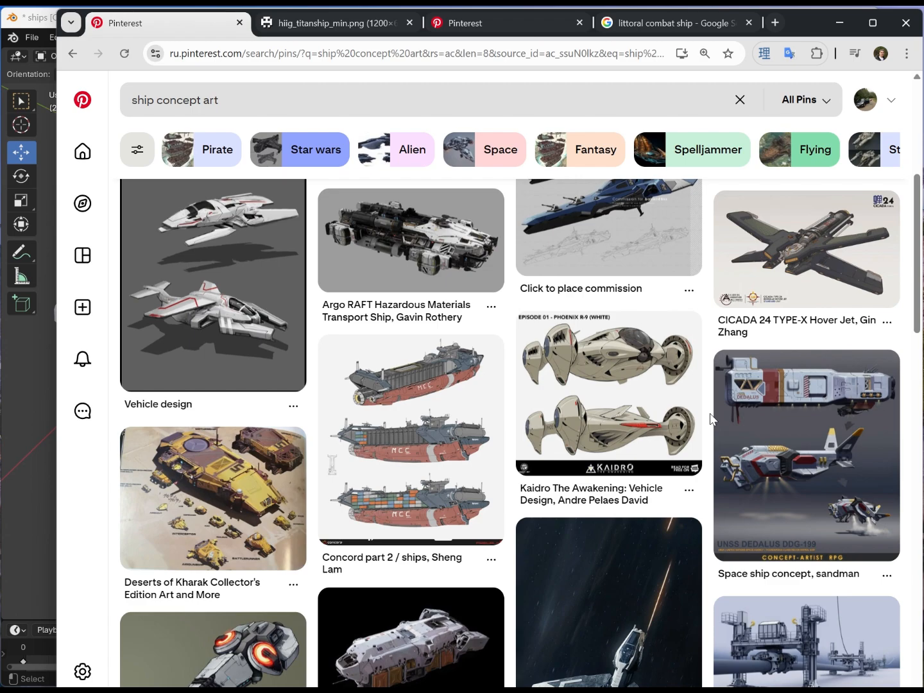
{"action": "left_click", "coordinate": [238, 494]}
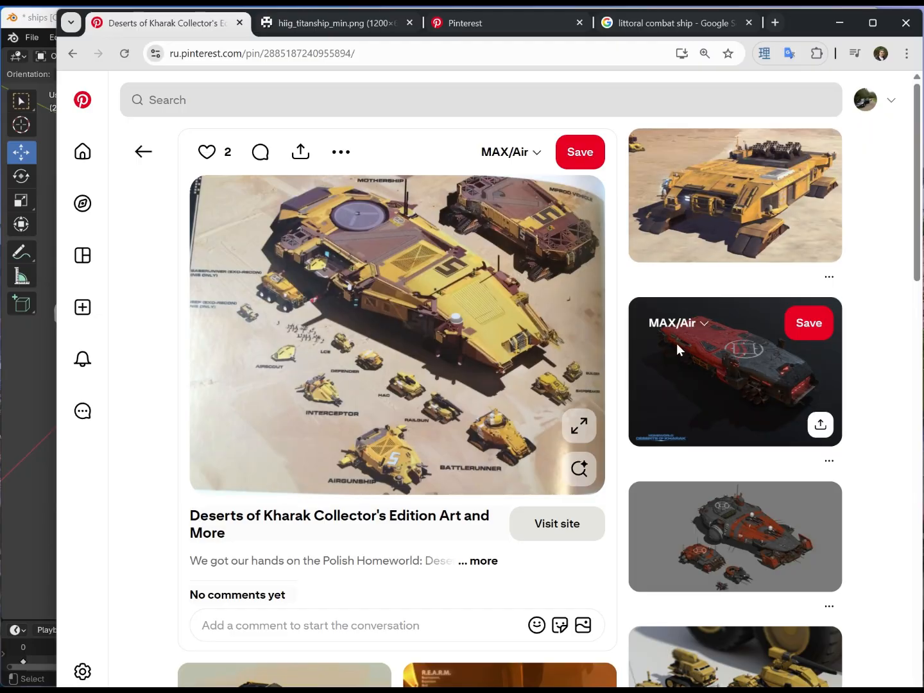
{"action": "left_click", "coordinate": [741, 221]}
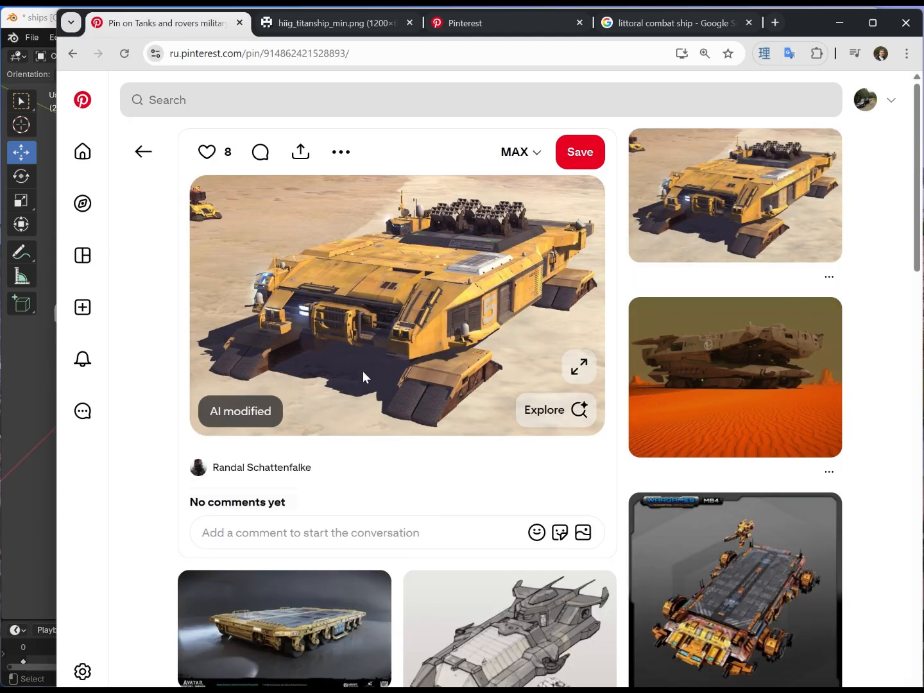
- Examine the related military vehicle pins listed beneath the yellow tracked carrier image
{"action": "scroll", "coordinate": [363, 376], "scroll_direction": "down", "scroll_amount": 5}
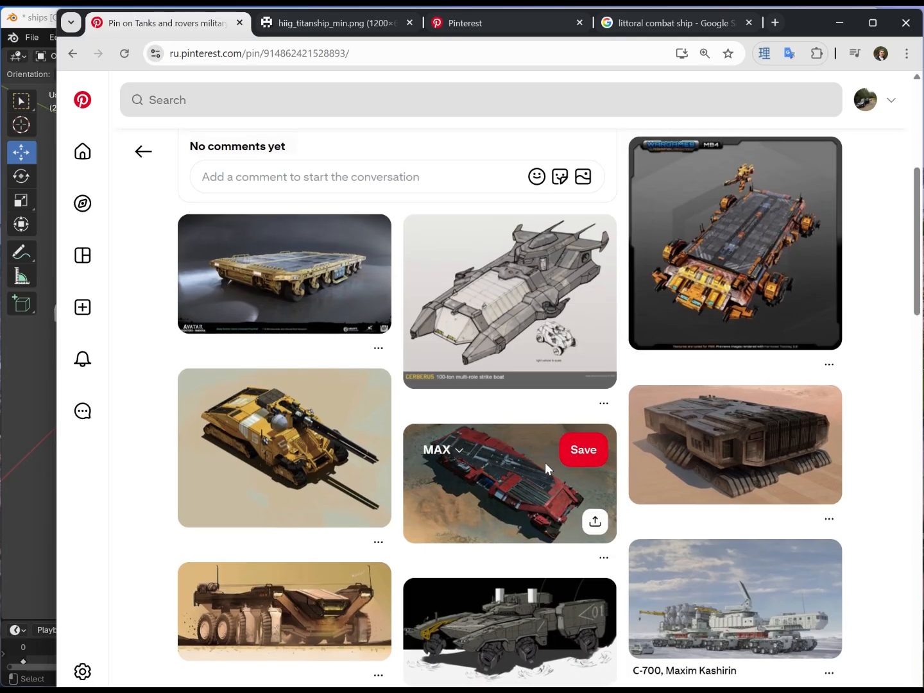
{"action": "scroll", "coordinate": [545, 462], "scroll_direction": "up", "scroll_amount": 5}
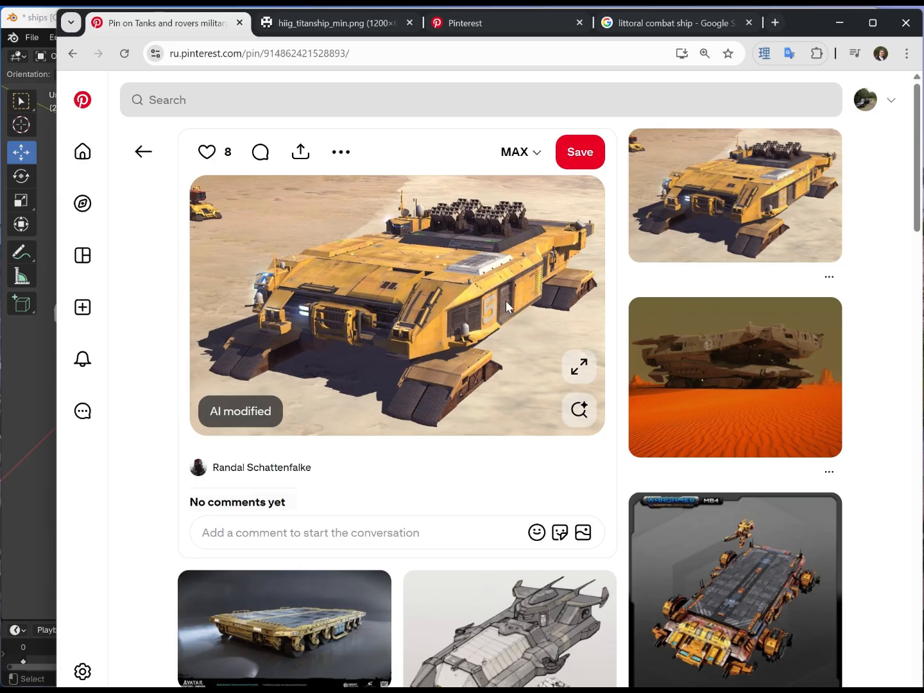
{"action": "scroll", "coordinate": [471, 372], "scroll_direction": "down", "scroll_amount": 9}
{"action": "scroll", "coordinate": [488, 442], "scroll_direction": "down", "scroll_amount": 15}
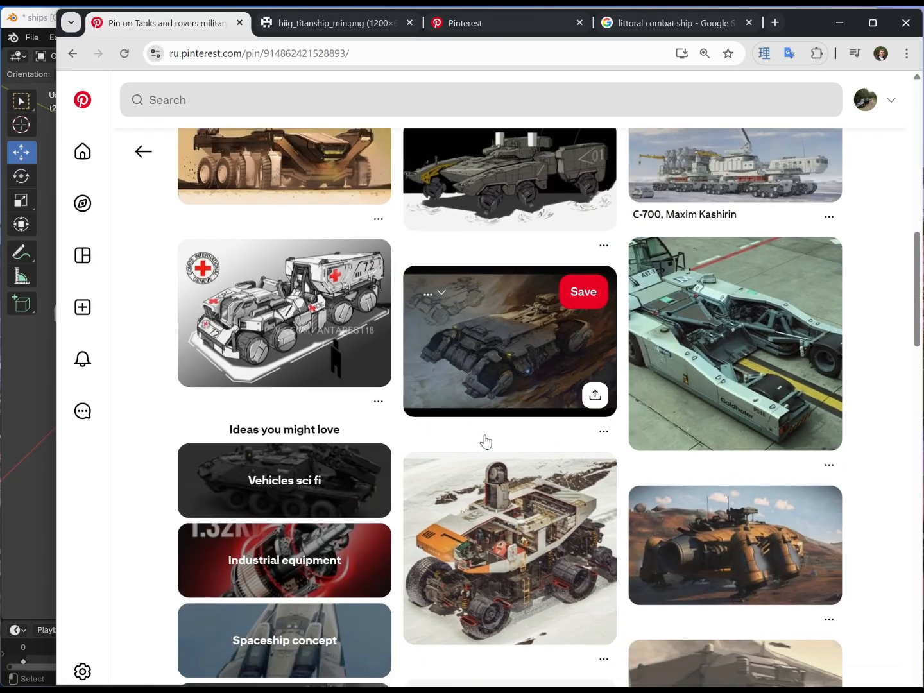
{"action": "scroll", "coordinate": [487, 457], "scroll_direction": "up", "scroll_amount": 20}
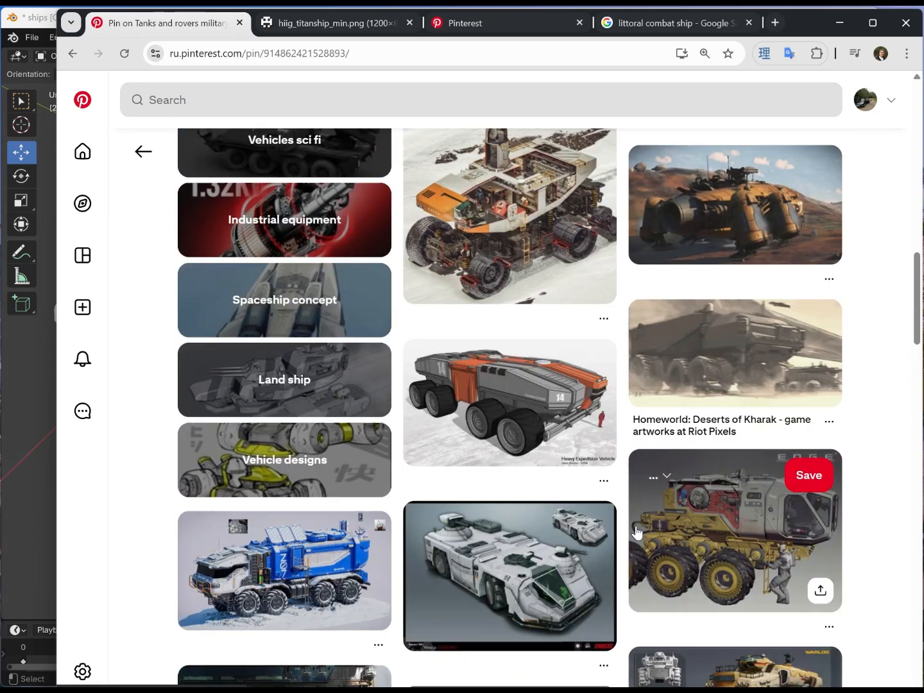
{"action": "scroll", "coordinate": [277, 590], "scroll_direction": "down", "scroll_amount": 6}
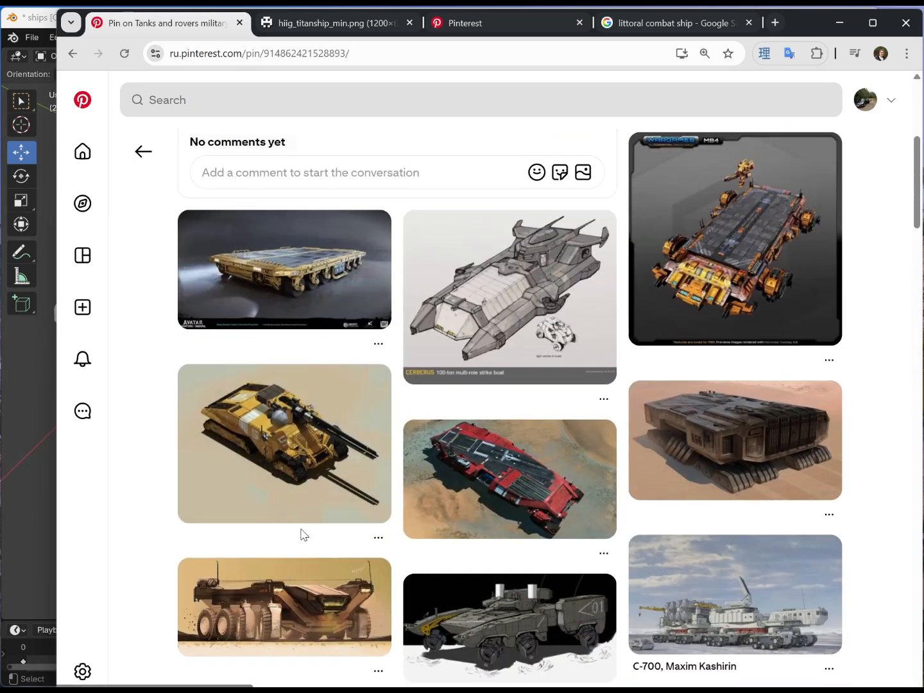
- Open the blue vehicle pin among the "homeworld deserts of kharak concept art" results, and view the hiig_titanship_min.png ship lineup
{"action": "left_click", "coordinate": [378, 510]}
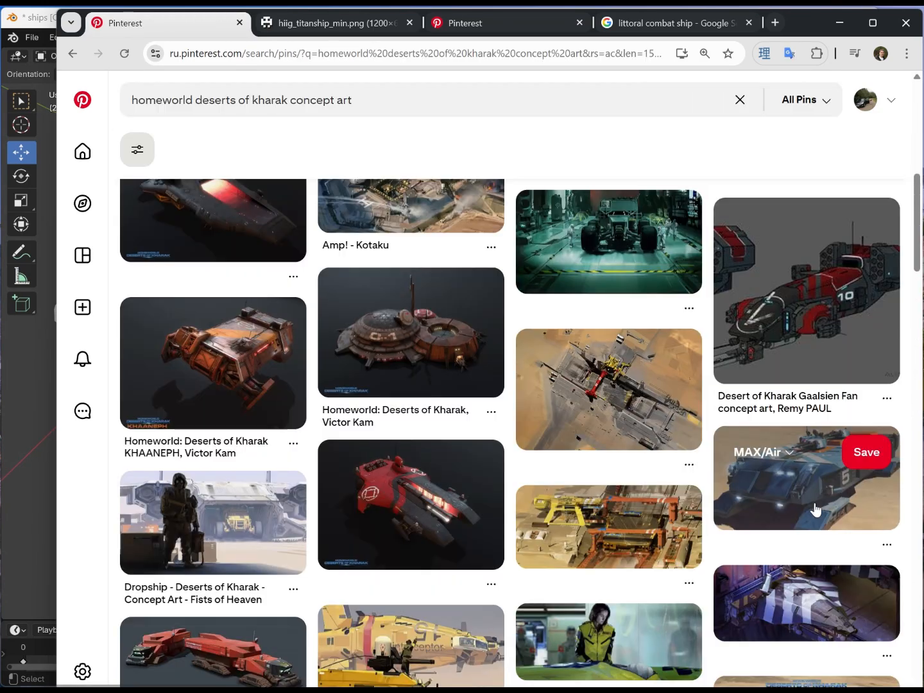
{"action": "left_click", "coordinate": [815, 504]}
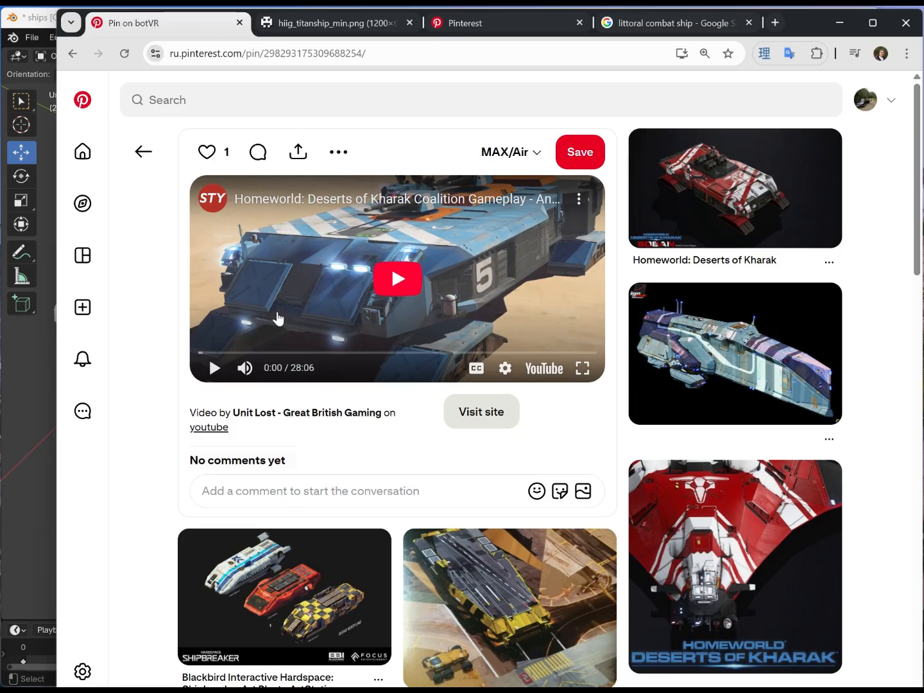
{"action": "left_click", "coordinate": [319, 25]}
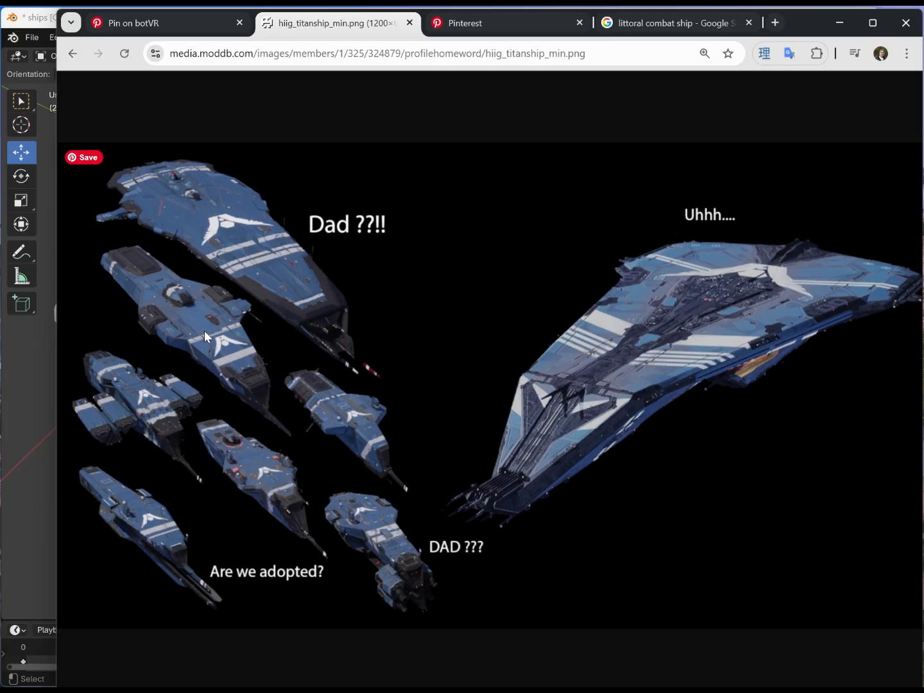
{"action": "mouse_move", "coordinate": [486, 29]}
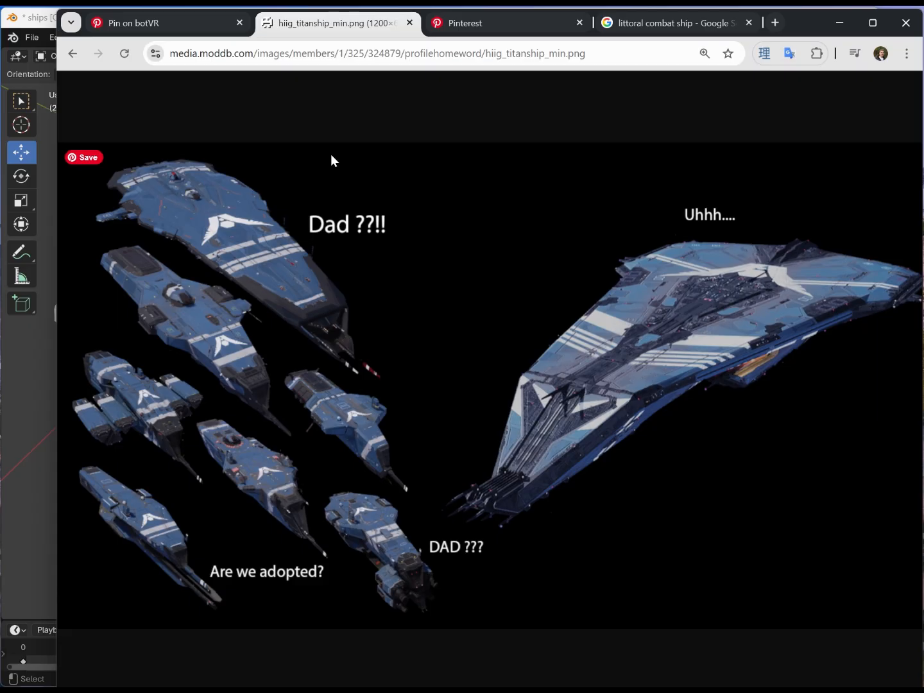
- Search Google for "toyota corolla" in a new tab and look through the image results
{"action": "left_click", "coordinate": [774, 23]}
{"action": "type", "text": "toyota col"}
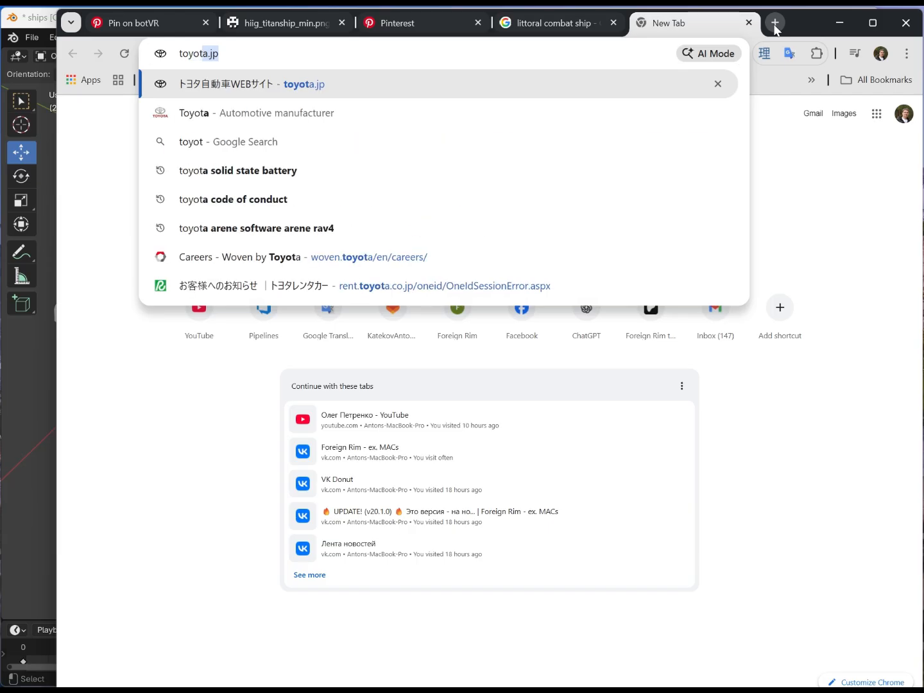
{"action": "key", "text": "BackSpace"}
{"action": "type", "text": "rolla"}
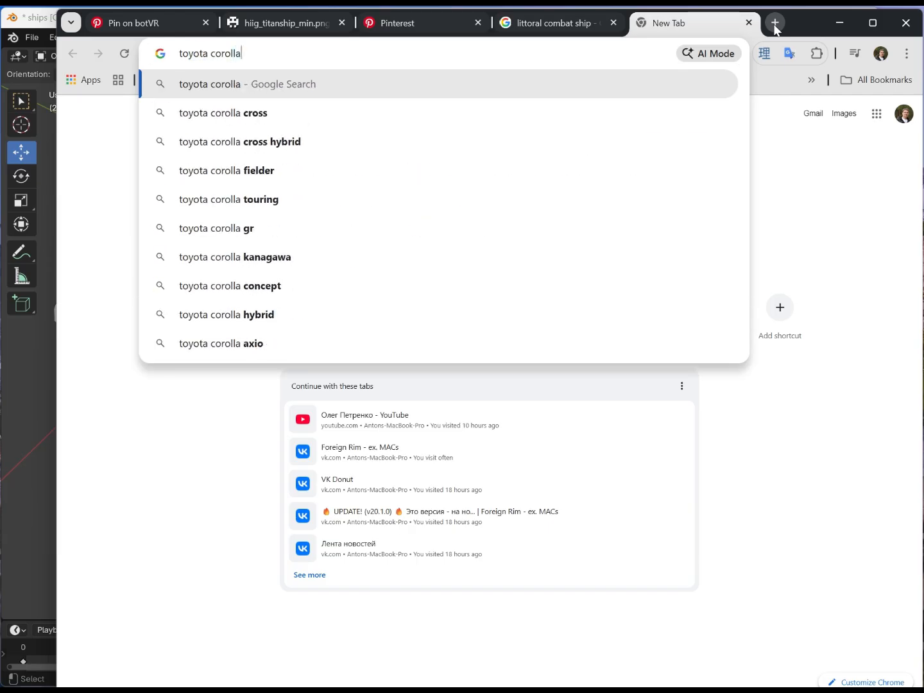
{"action": "key", "text": "Return"}
{"action": "left_click", "coordinate": [187, 160]}
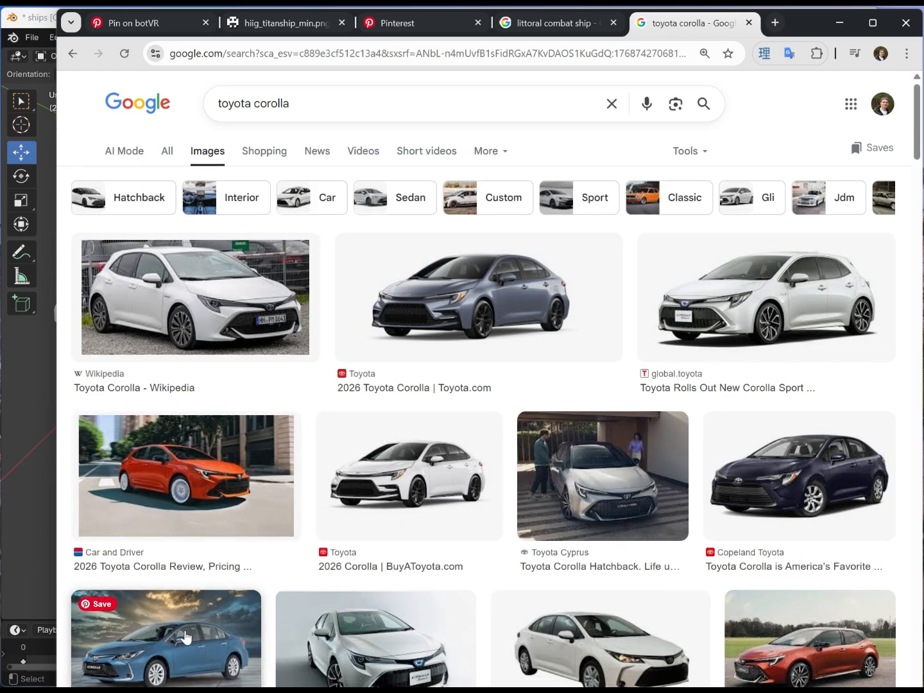
{"action": "scroll", "coordinate": [161, 635], "scroll_direction": "down", "scroll_amount": 1}
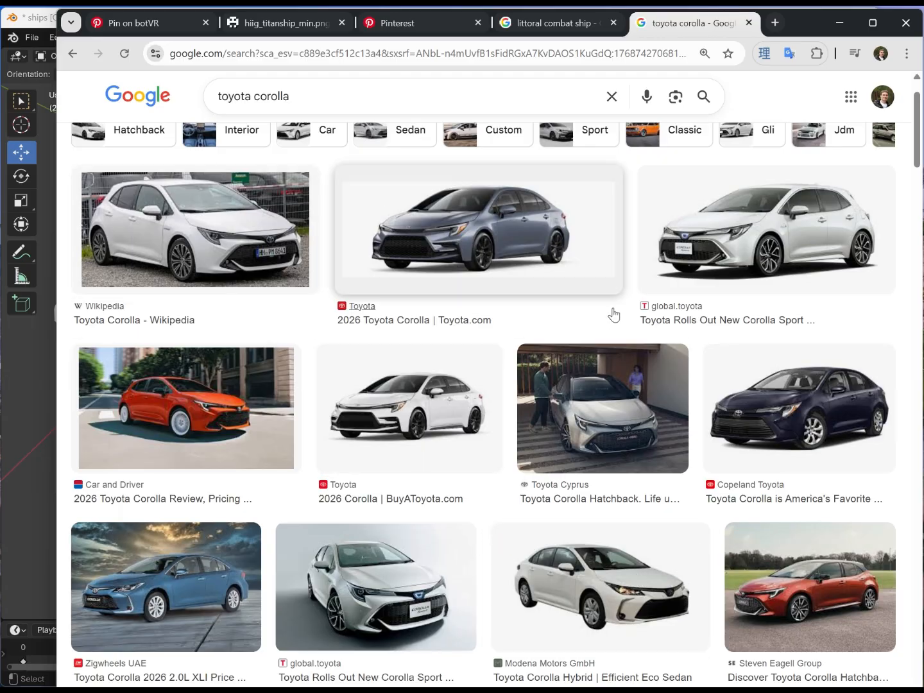
{"action": "scroll", "coordinate": [613, 313], "scroll_direction": "down", "scroll_amount": 3}
{"action": "scroll", "coordinate": [418, 441], "scroll_direction": "up", "scroll_amount": 4}
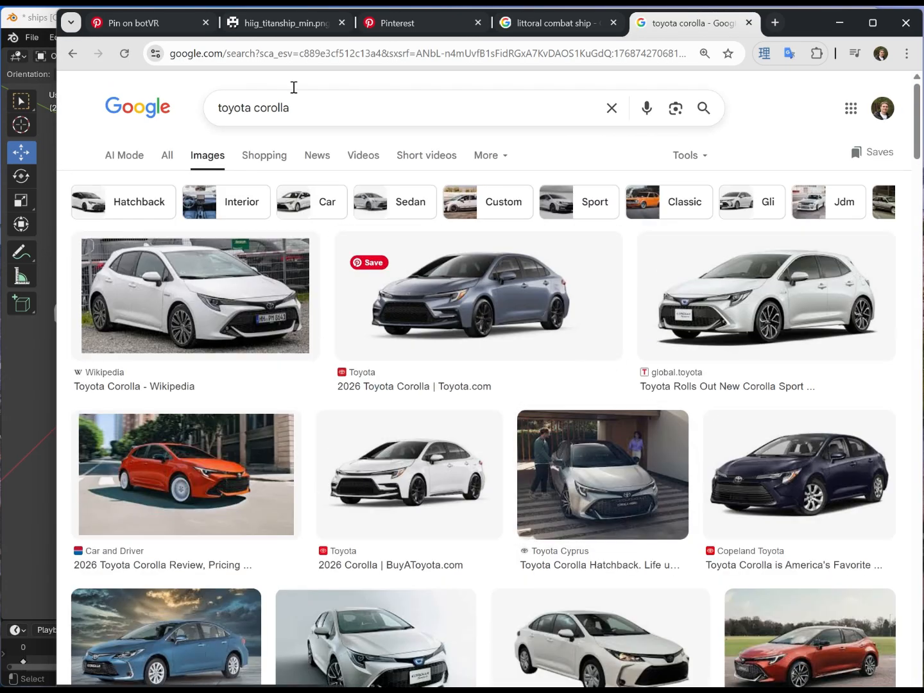
- Change the image search query to "toyota land cruiser prado" and close the search tab
{"action": "double_click", "coordinate": [257, 107]}
{"action": "type", "text": "l"}
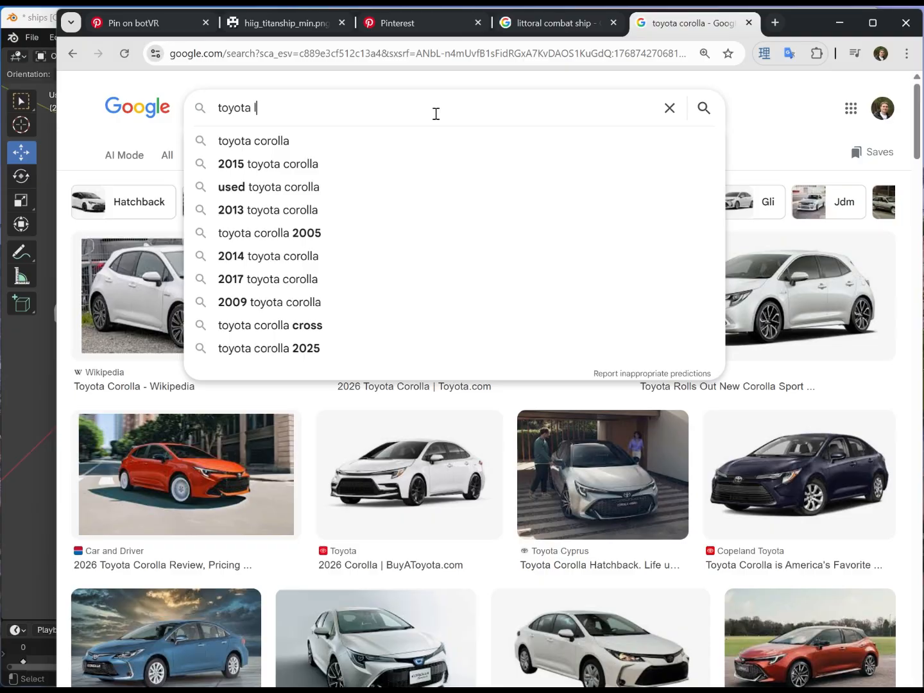
{"action": "type", "text": "and cruiser"}
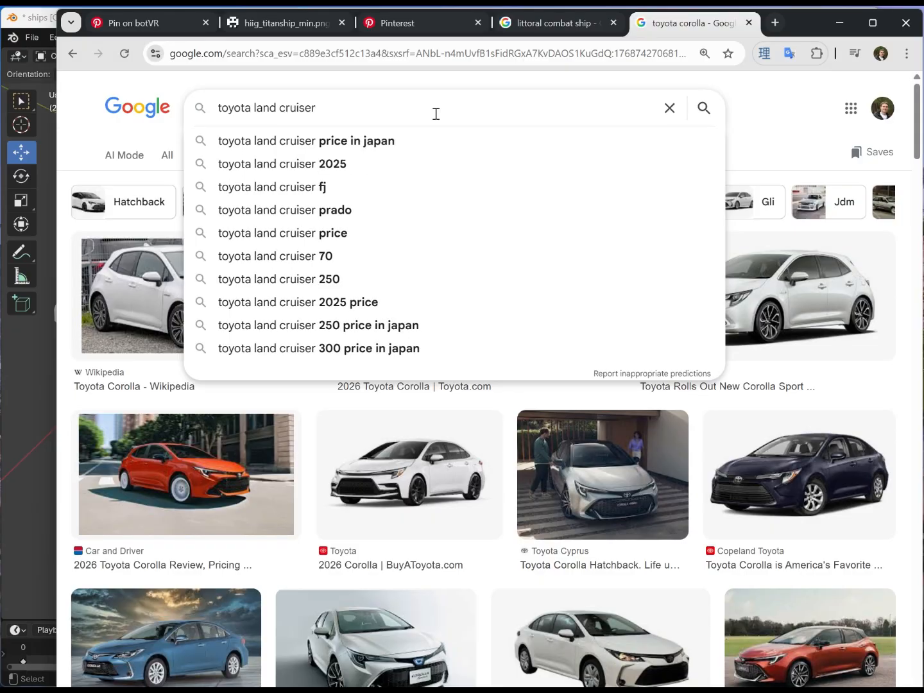
{"action": "key", "text": "Down"}
{"action": "key", "text": "Down"}
{"action": "key", "text": "Down"}
{"action": "key", "text": "Down"}
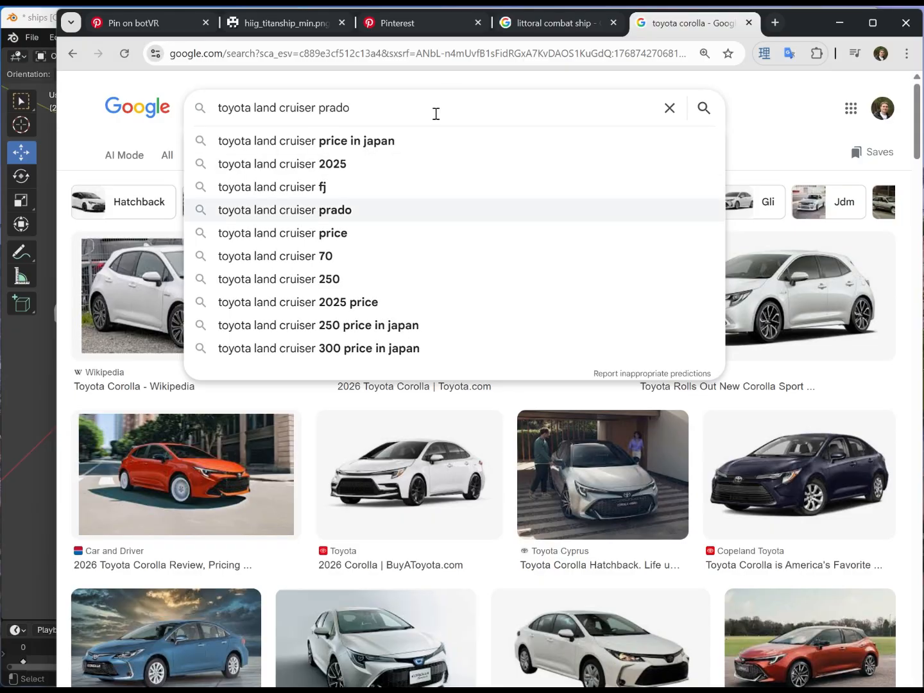
{"action": "key", "text": "ctrl+w"}
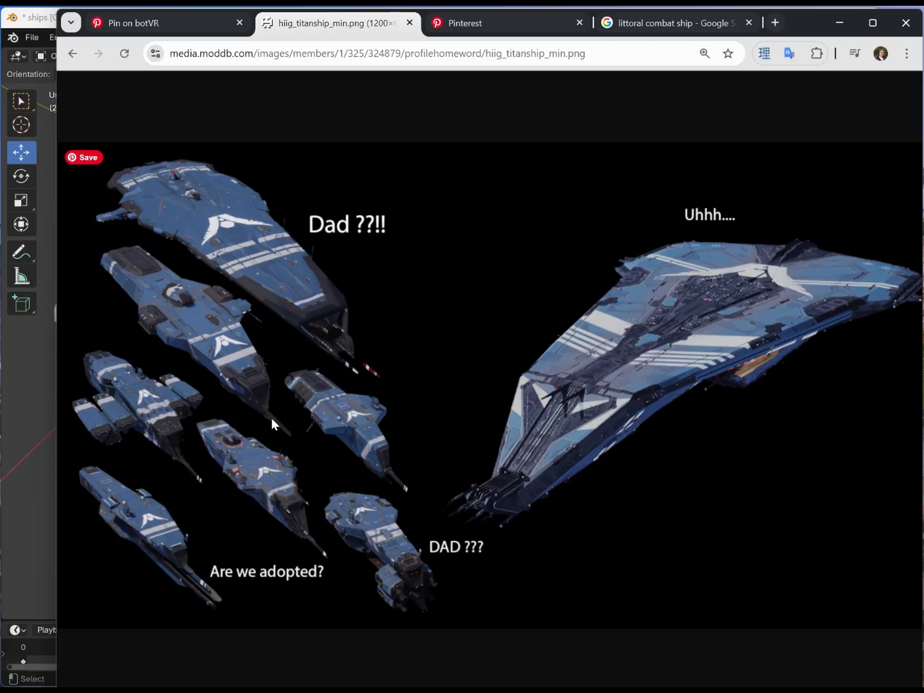
- Show the MAX/Ships Pinterest board and examine its saved ship reference pins
{"action": "left_click", "coordinate": [500, 24]}
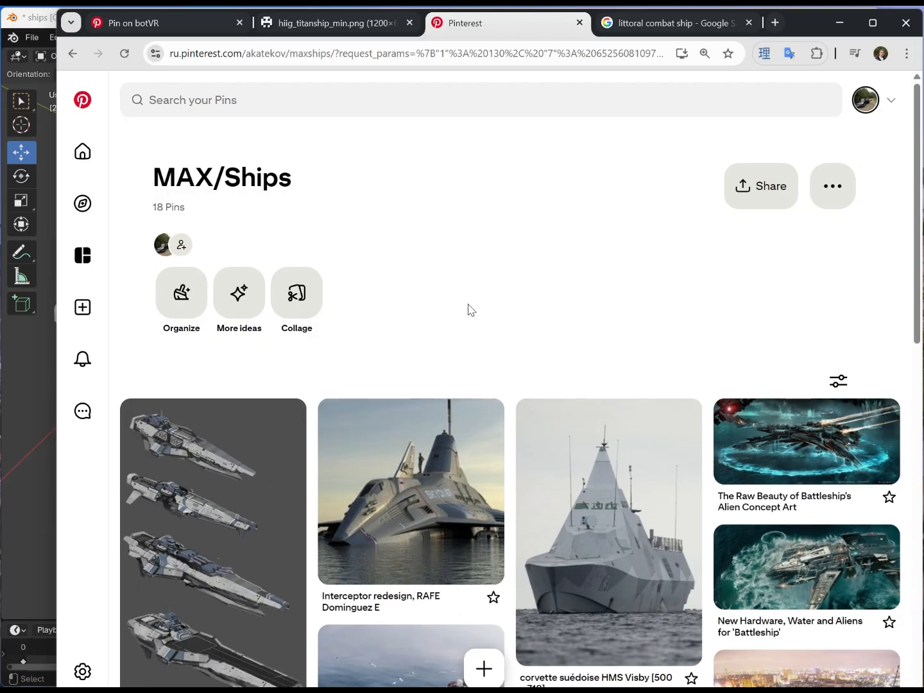
{"action": "scroll", "coordinate": [609, 330], "scroll_direction": "down", "scroll_amount": 2}
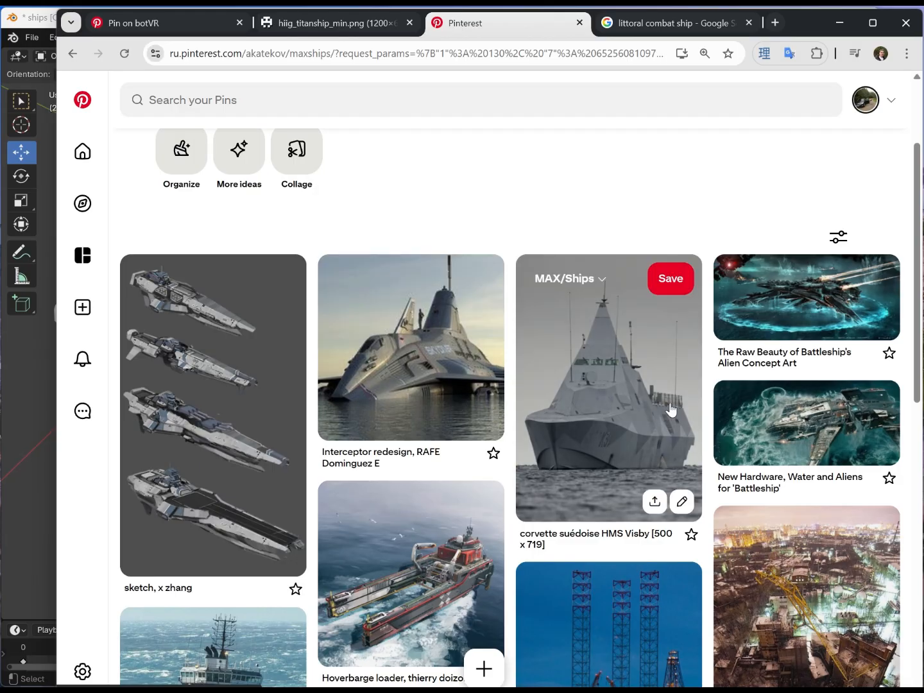
{"action": "scroll", "coordinate": [756, 409], "scroll_direction": "down", "scroll_amount": 2}
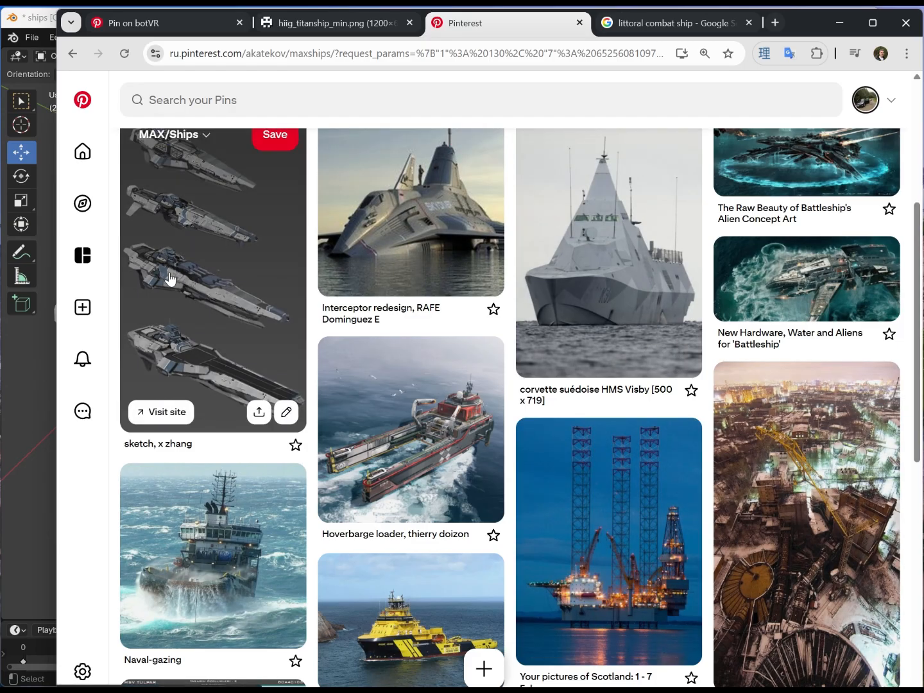
{"action": "scroll", "coordinate": [473, 314], "scroll_direction": "down", "scroll_amount": 2}
{"action": "scroll", "coordinate": [473, 315], "scroll_direction": "down", "scroll_amount": 2}
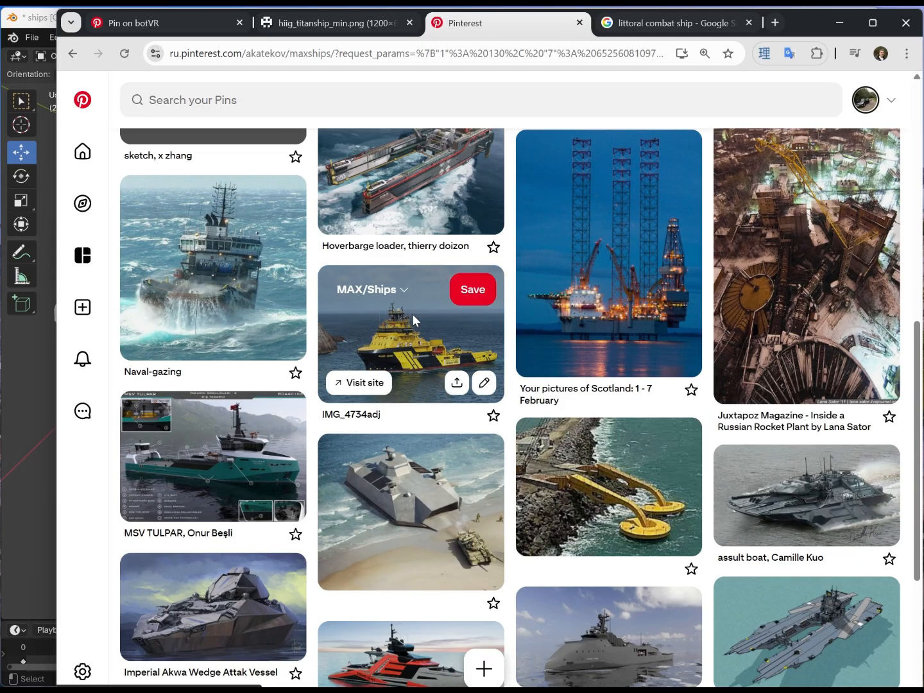
{"action": "scroll", "coordinate": [746, 488], "scroll_direction": "down", "scroll_amount": 2}
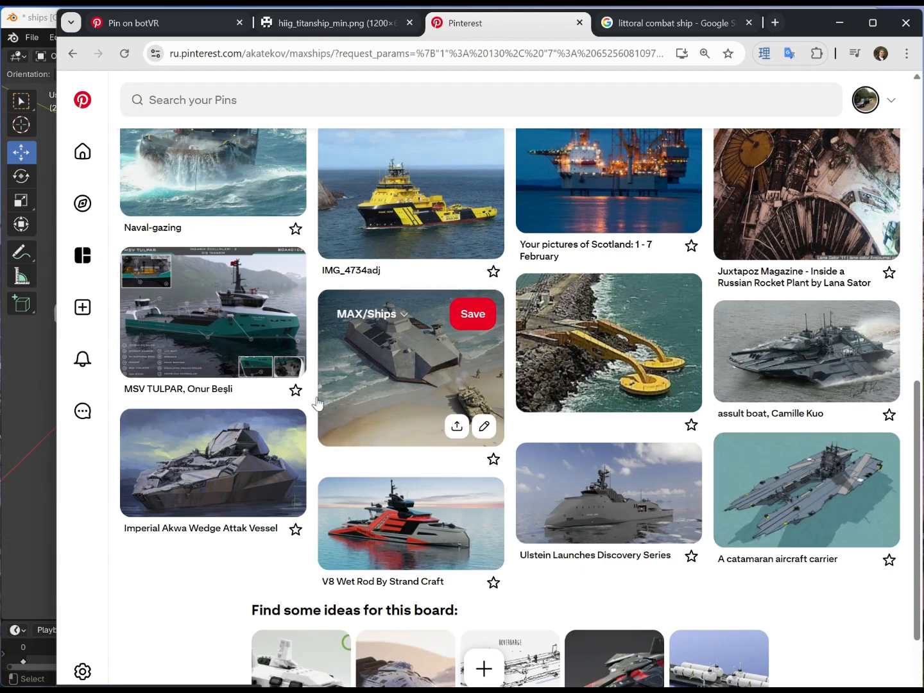
{"action": "scroll", "coordinate": [598, 324], "scroll_direction": "up", "scroll_amount": 6}
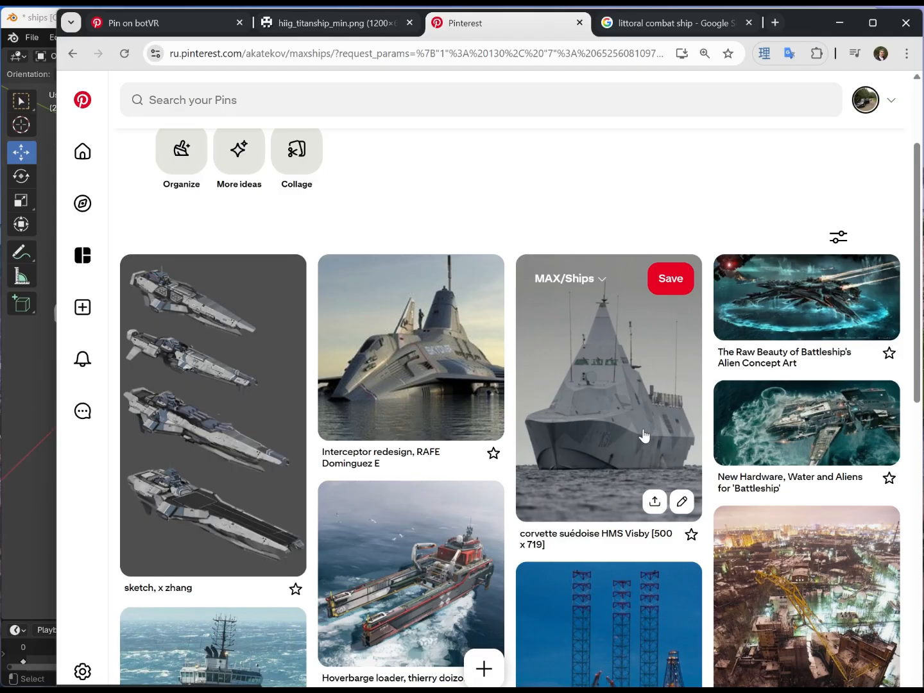
- Open the MAX/Ships board's pin of the angular grey landing craft unloading a tank on a beach
{"action": "scroll", "coordinate": [663, 436], "scroll_direction": "down", "scroll_amount": 2}
{"action": "scroll", "coordinate": [664, 436], "scroll_direction": "down", "scroll_amount": 3}
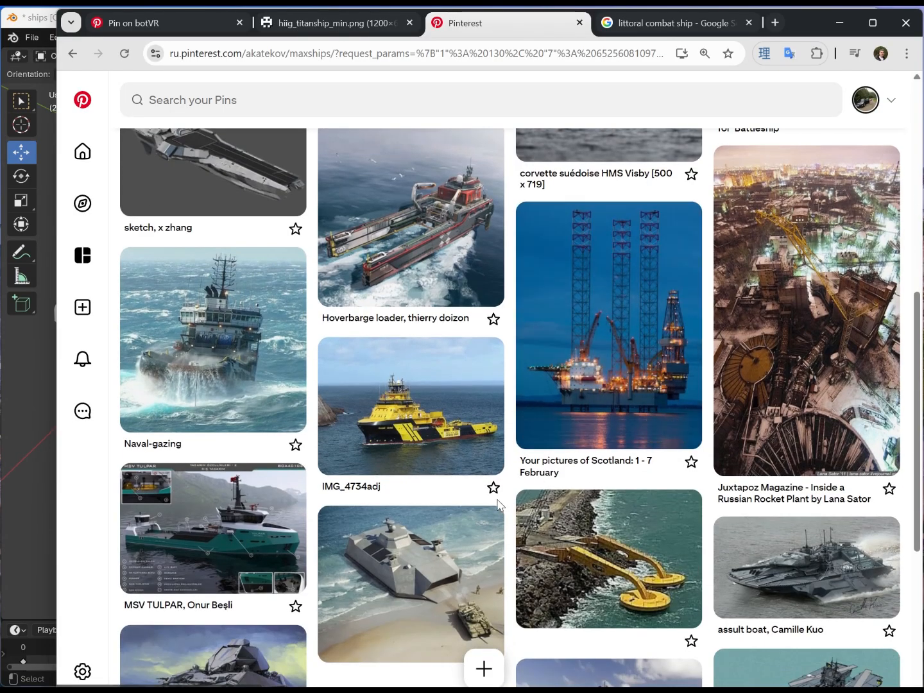
{"action": "scroll", "coordinate": [410, 533], "scroll_direction": "down", "scroll_amount": 1}
{"action": "left_click", "coordinate": [398, 535]}
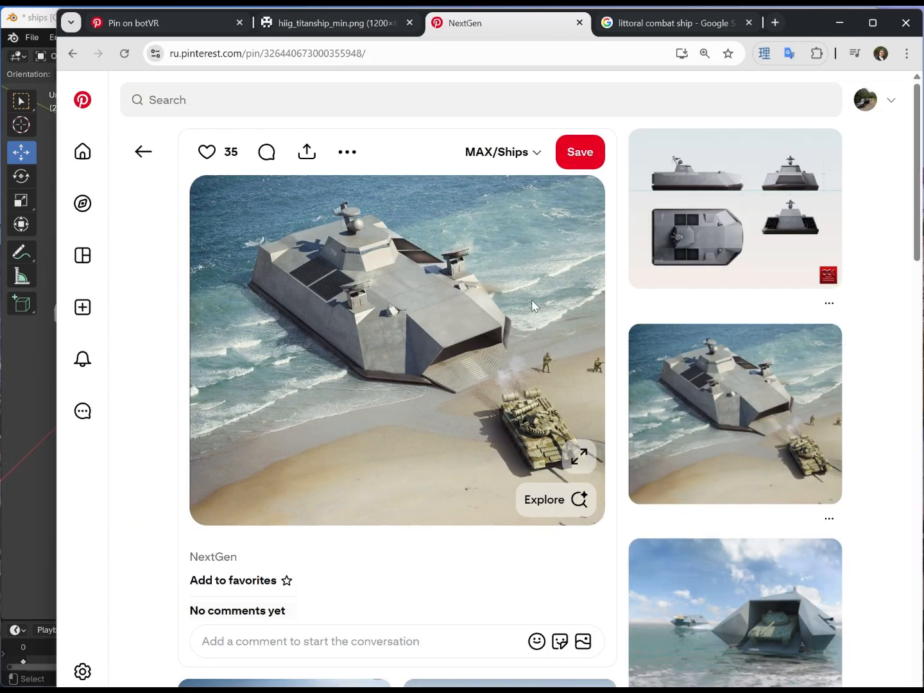
- Look through the related ship pins below the landing craft pin and return to the MAX/Ships board
{"action": "scroll", "coordinate": [383, 394], "scroll_direction": "down", "scroll_amount": 2}
{"action": "scroll", "coordinate": [363, 485], "scroll_direction": "down", "scroll_amount": 2}
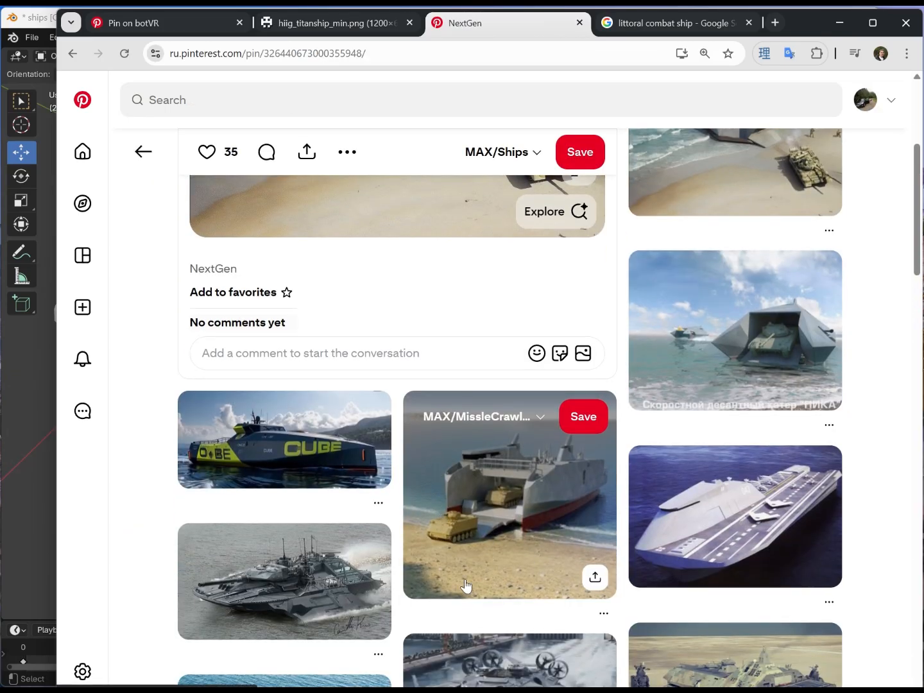
{"action": "scroll", "coordinate": [592, 526], "scroll_direction": "down", "scroll_amount": 3}
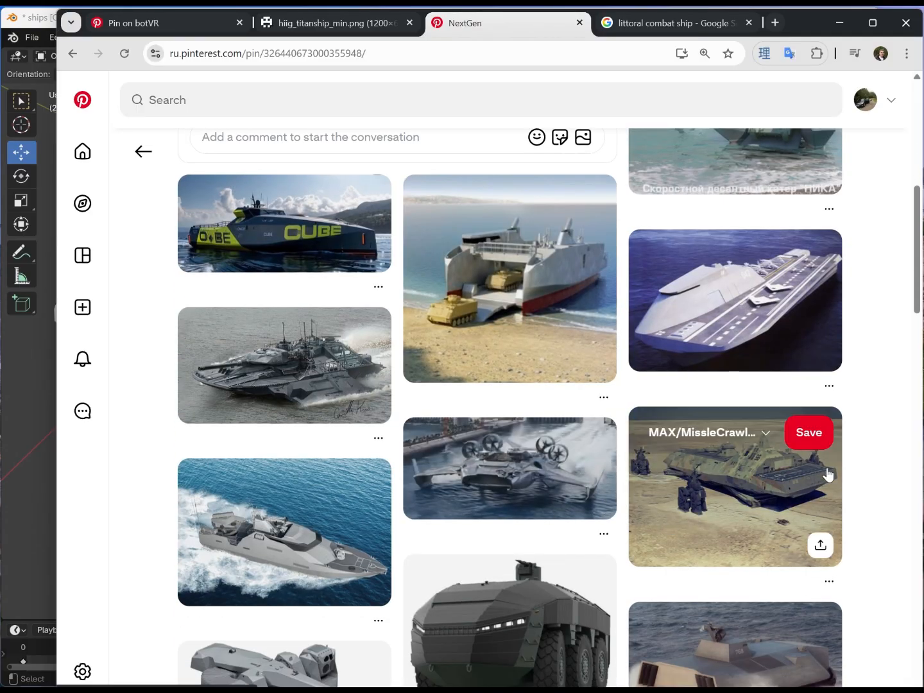
{"action": "key", "text": "alt+Left"}
{"action": "scroll", "coordinate": [519, 453], "scroll_direction": "up", "scroll_amount": 6}
{"action": "scroll", "coordinate": [581, 502], "scroll_direction": "down", "scroll_amount": 1}
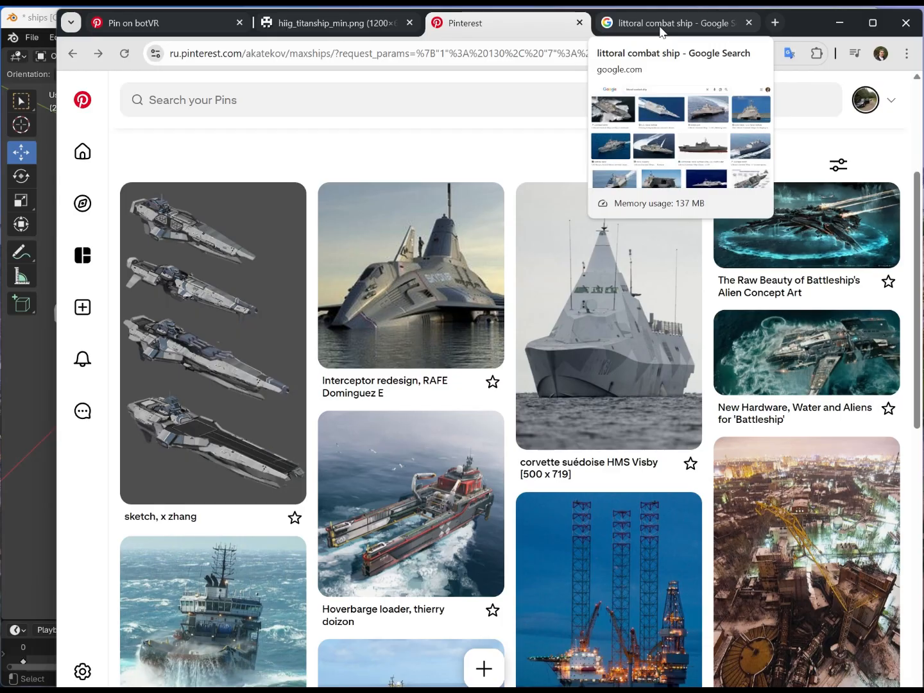
- Show the "littoral combat ship" image results and preview the Military.com photo of the ship
{"action": "left_click", "coordinate": [660, 25]}
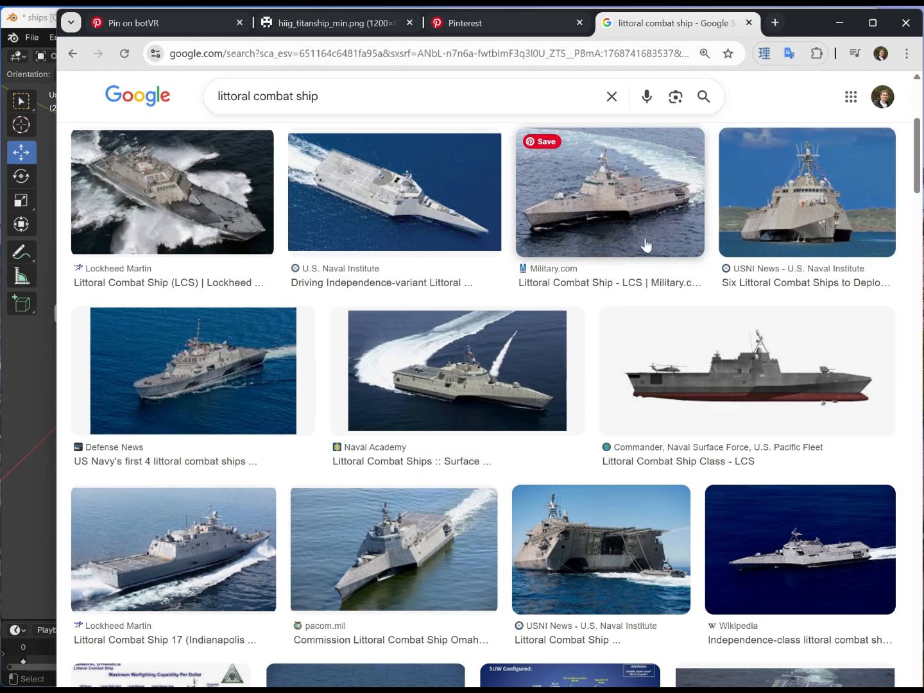
{"action": "left_click", "coordinate": [597, 210]}
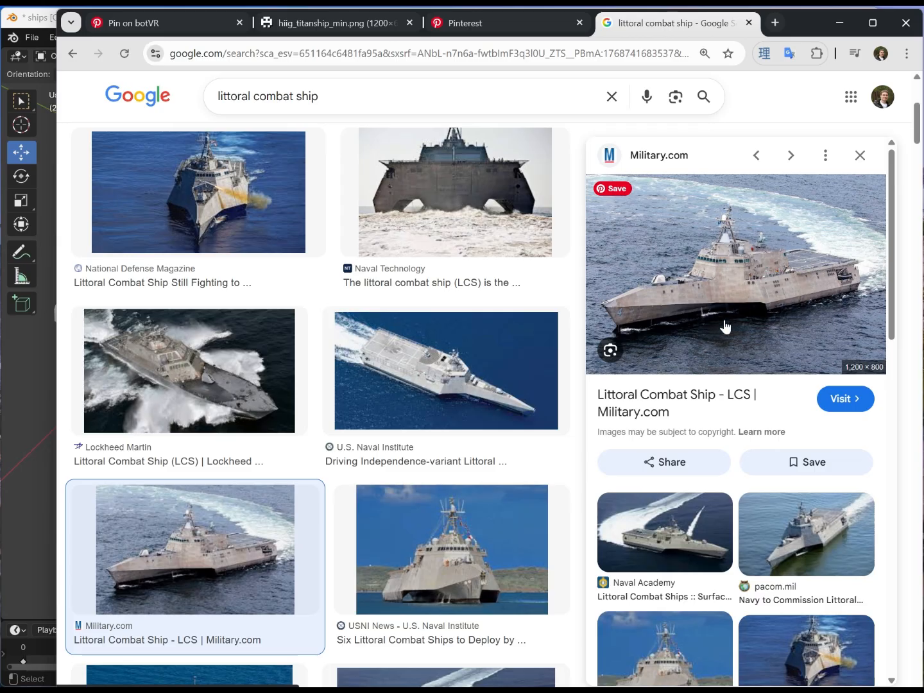
{"action": "right_click", "coordinate": [705, 318]}
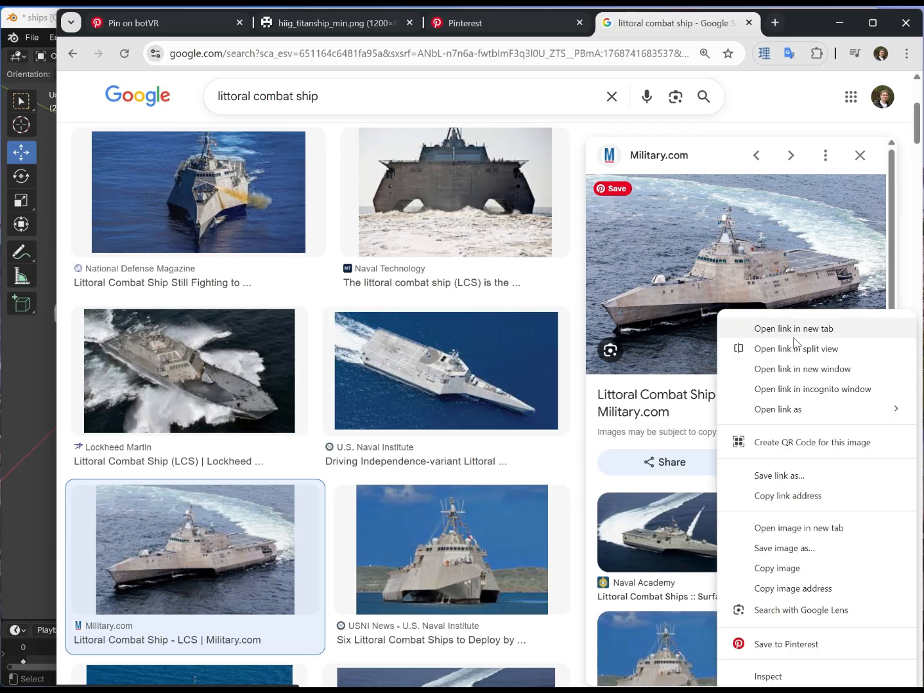
{"action": "left_click", "coordinate": [593, 398]}
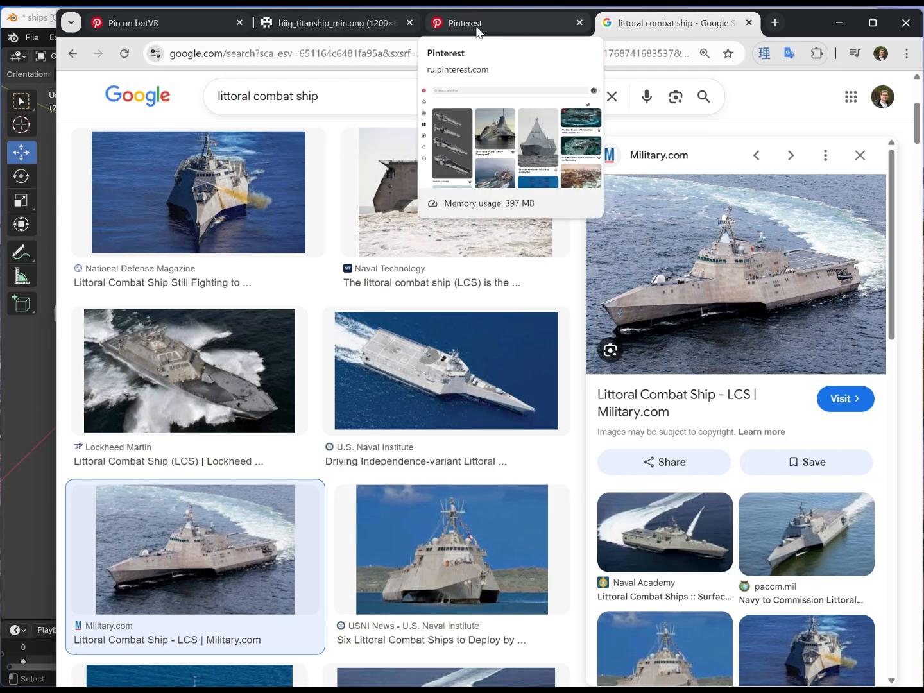
- Switch to Blender and examine the low-poly ship hull variants from several angles, including the one with the notched bow
{"action": "left_click", "coordinate": [21, 25]}
{"action": "middle_click_drag", "start_coordinate": [154, 138], "coordinate": [372, 340]}
{"action": "scroll", "coordinate": [372, 340], "scroll_direction": "up", "scroll_amount": 5}
{"action": "middle_click_drag", "start_coordinate": [272, 342], "coordinate": [420, 353]}
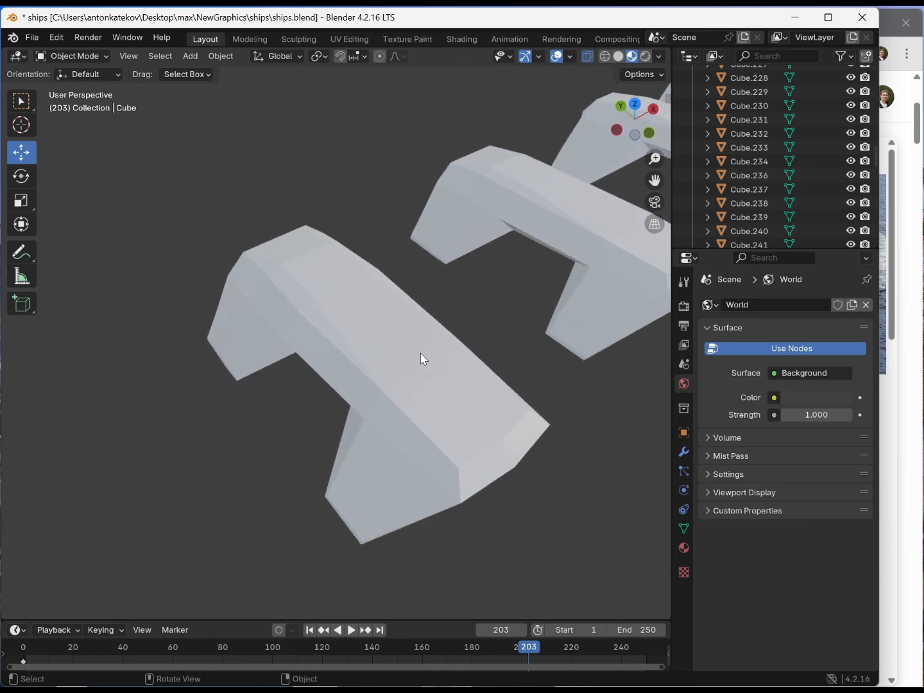
{"action": "middle_click_drag", "start_coordinate": [442, 306], "coordinate": [377, 365]}
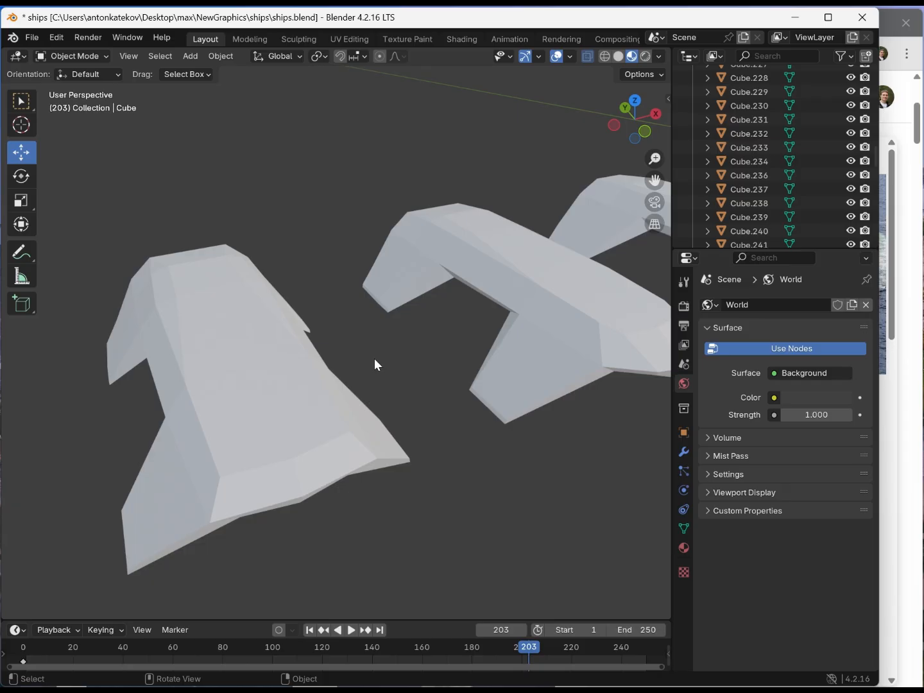
{"action": "middle_click_drag", "start_coordinate": [375, 364], "coordinate": [292, 423]}
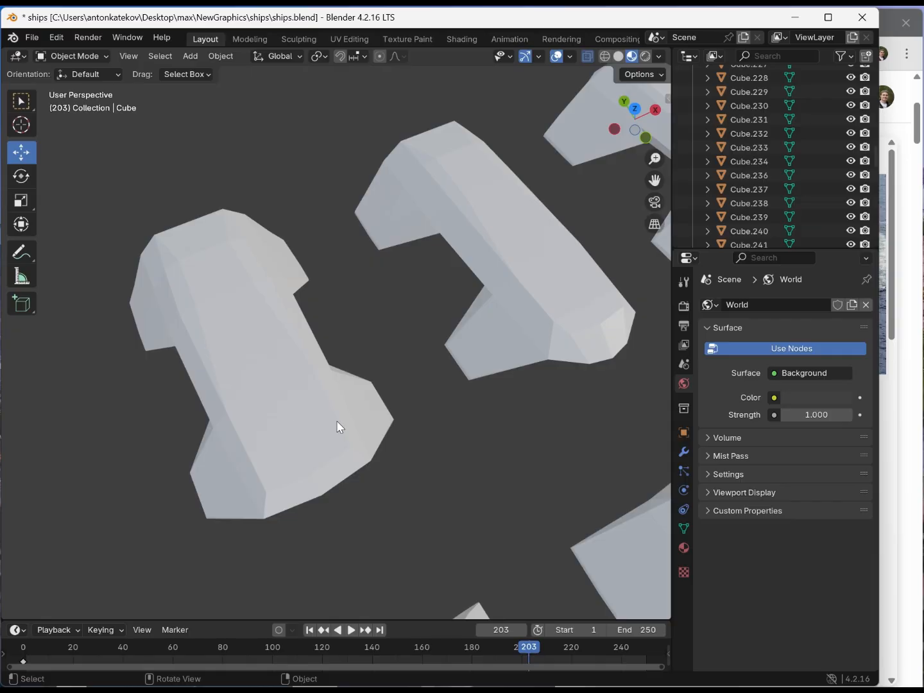
{"action": "middle_click_drag", "start_coordinate": [255, 453], "coordinate": [336, 370], "text": "shift"}
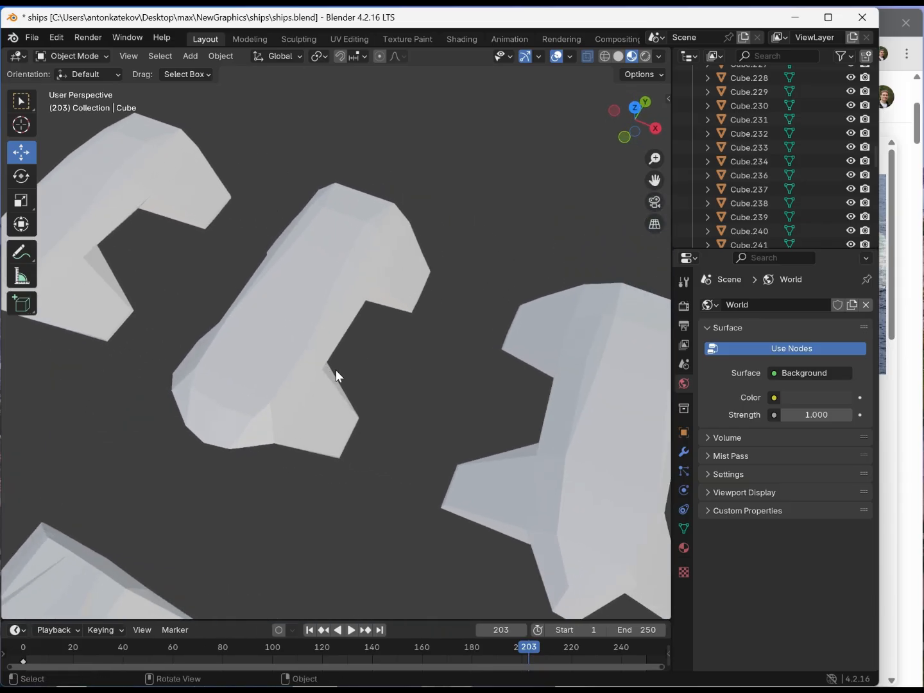
{"action": "middle_click_drag", "start_coordinate": [336, 370], "coordinate": [260, 319]}
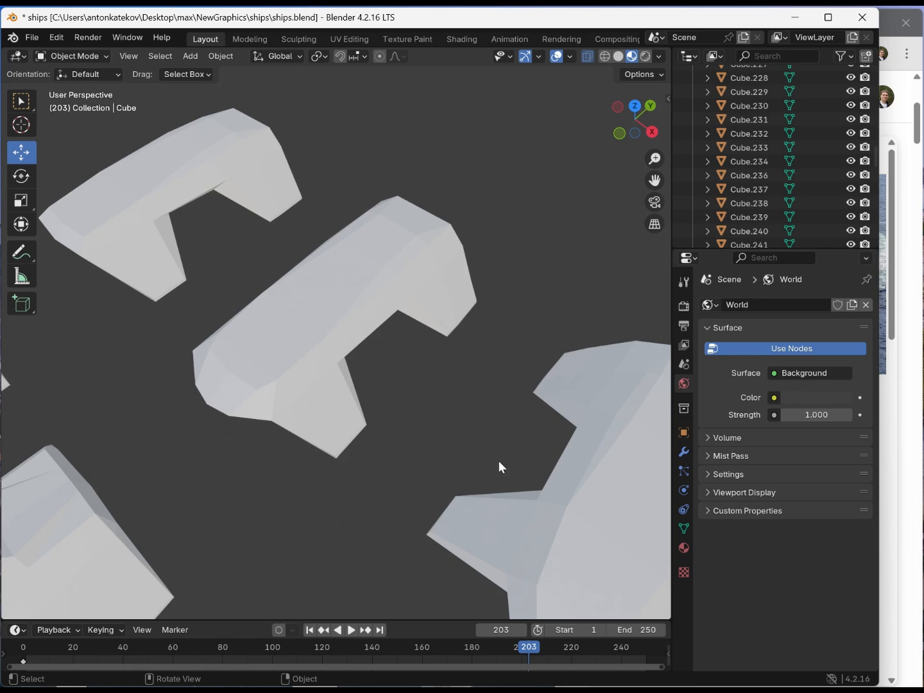
{"action": "middle_click_drag", "start_coordinate": [502, 431], "coordinate": [325, 388], "text": "shift"}
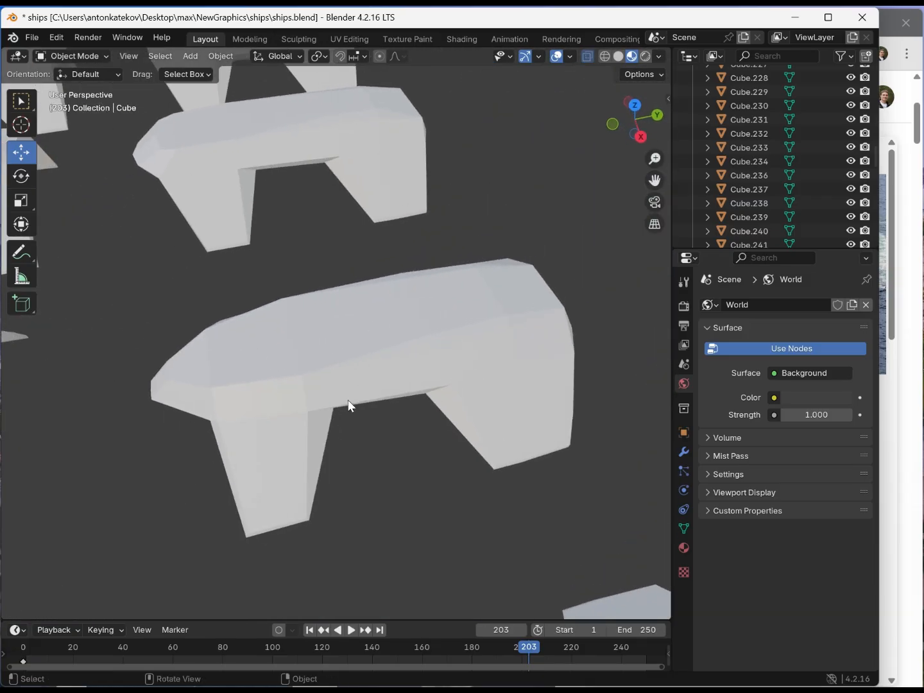
{"action": "middle_click_drag", "start_coordinate": [454, 441], "coordinate": [390, 365]}
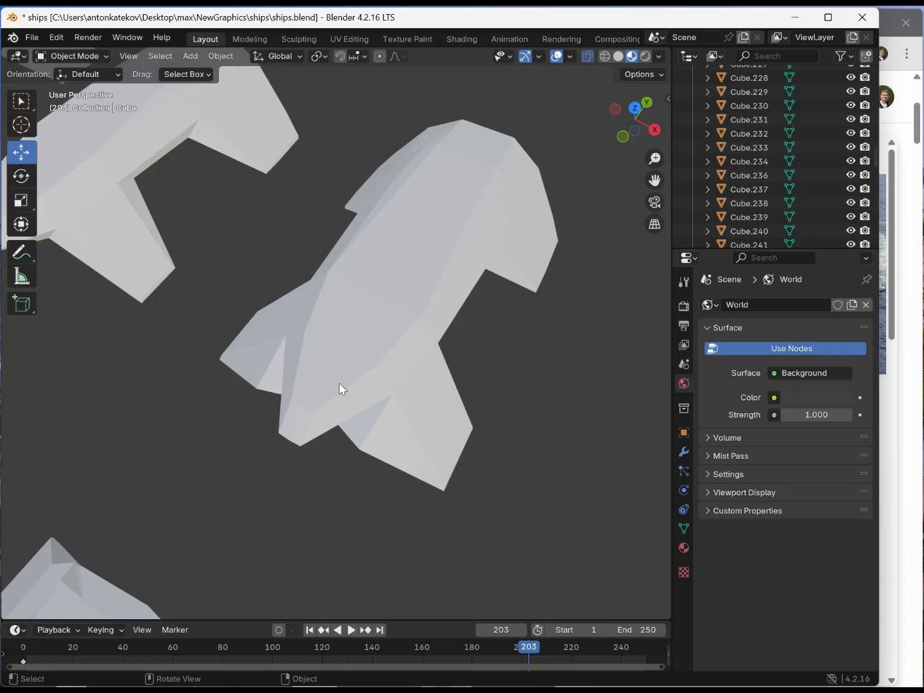
{"action": "middle_click_drag", "start_coordinate": [338, 383], "coordinate": [410, 308]}
- Open the notched-bow hull's mesh in Edit Mode and select a corner vertex on its front side pontoon
{"action": "left_click", "coordinate": [414, 309]}
{"action": "key", "text": "Tab"}
{"action": "middle_click_drag", "start_coordinate": [479, 295], "coordinate": [258, 379]}
{"action": "scroll", "coordinate": [258, 379], "scroll_direction": "up", "scroll_amount": 1}
{"action": "middle_click_drag", "start_coordinate": [182, 413], "coordinate": [282, 379], "text": "shift"}
{"action": "left_click", "coordinate": [243, 375]}
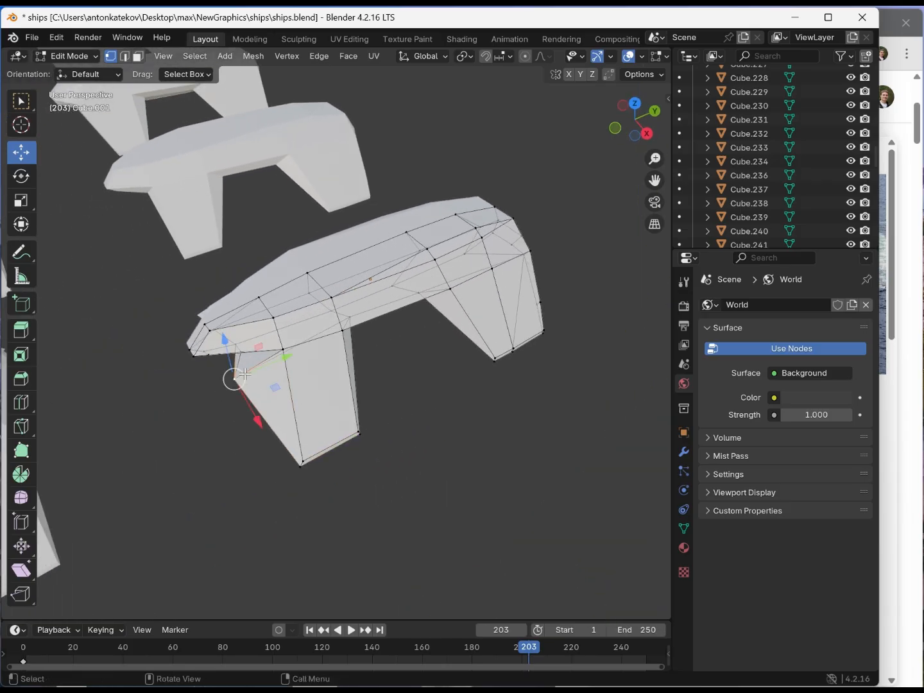
- Try moving a side face of the hull in face select mode, undo the move and return to Object Mode
{"action": "key", "text": "3"}
{"action": "left_click", "coordinate": [302, 331]}
{"action": "mouse_move", "coordinate": [334, 360]}
{"action": "left_mouse_down"}
{"action": "mouse_move", "coordinate": [342, 372]}
{"action": "mouse_move", "coordinate": [337, 363]}
{"action": "left_mouse_up"}
{"action": "left_click", "coordinate": [451, 271]}
{"action": "left_click", "coordinate": [384, 297]}
{"action": "left_click_drag", "start_coordinate": [413, 314], "coordinate": [446, 349]}
{"action": "key", "text": "ctrl+z"}
{"action": "middle_click_drag", "start_coordinate": [462, 426], "coordinate": [514, 466]}
{"action": "left_click", "coordinate": [515, 473]}
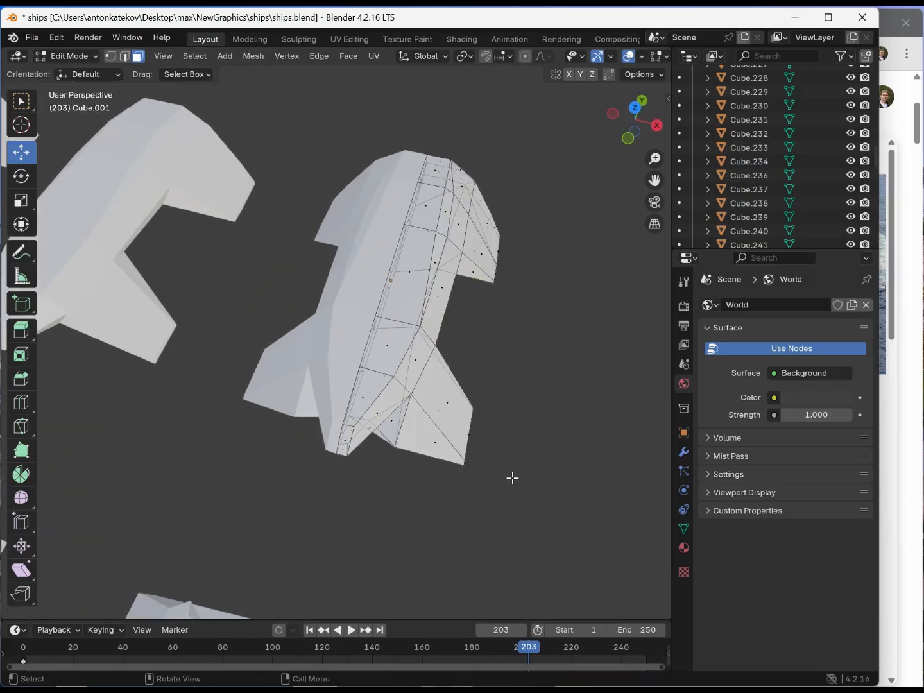
{"action": "scroll", "coordinate": [515, 473], "scroll_direction": "down", "scroll_amount": 2}
{"action": "key", "text": "Tab"}
- Select the hull with two separate front prongs and examine it from the front and above
{"action": "middle_click_drag", "start_coordinate": [176, 421], "coordinate": [2, 435], "text": "shift"}
{"action": "middle_click_drag", "start_coordinate": [127, 481], "coordinate": [285, 329]}
{"action": "left_click", "coordinate": [194, 426]}
{"action": "middle_click_drag", "start_coordinate": [299, 270], "coordinate": [333, 298]}
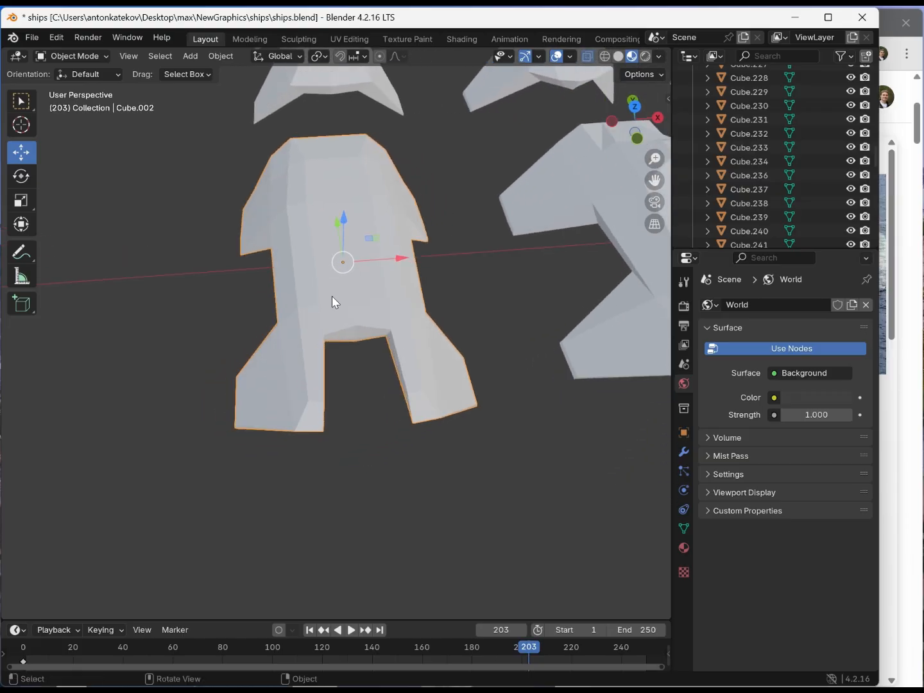
- Switch to Chrome, search Google for "catamaran" in a new tab and show the image results
{"action": "left_click", "coordinate": [918, 526]}
{"action": "key", "text": "ctrl+t"}
{"action": "type", "text": "catam"}
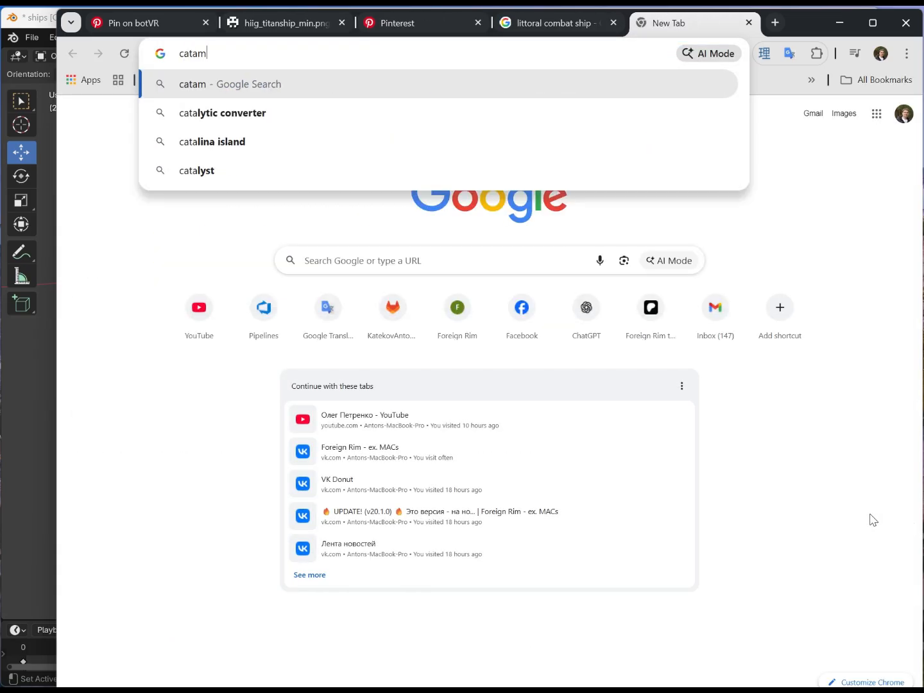
{"action": "type", "text": "aran"}
{"action": "key", "text": "Return"}
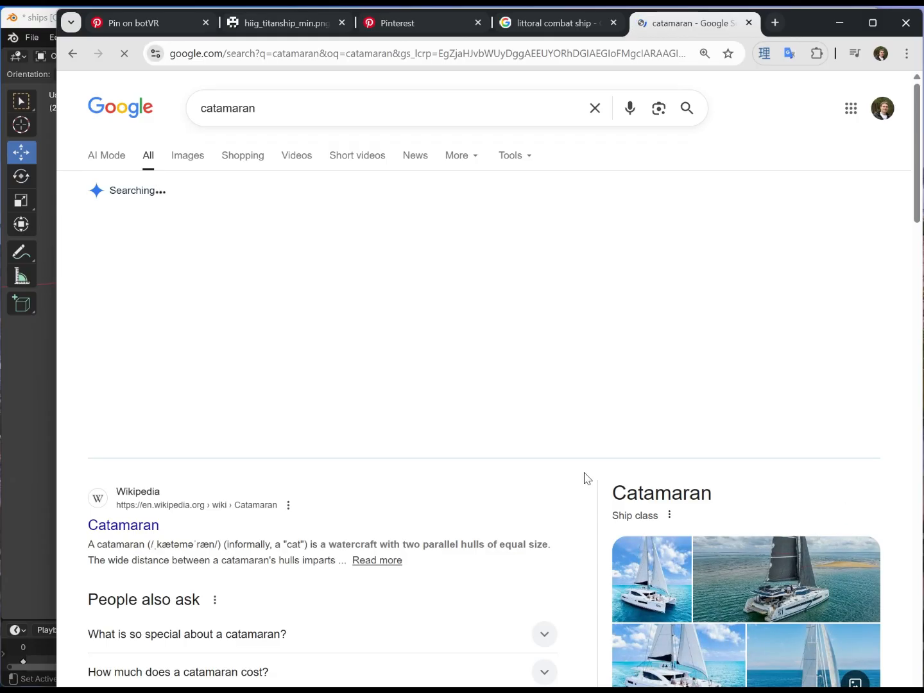
{"action": "scroll", "coordinate": [650, 509], "scroll_direction": "down", "scroll_amount": 5}
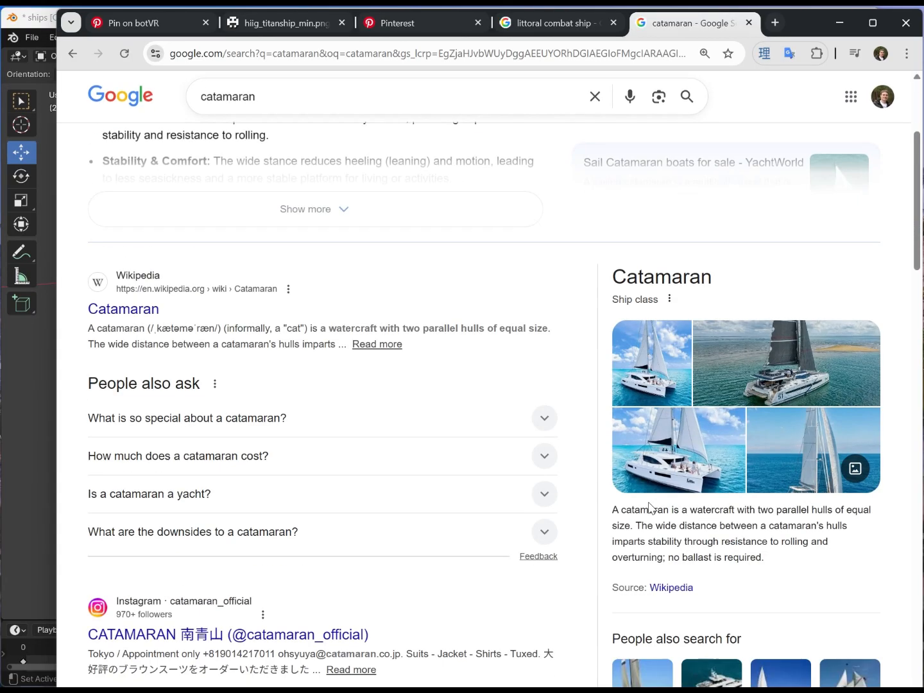
{"action": "scroll", "coordinate": [344, 386], "scroll_direction": "up", "scroll_amount": 5}
{"action": "left_click", "coordinate": [186, 156]}
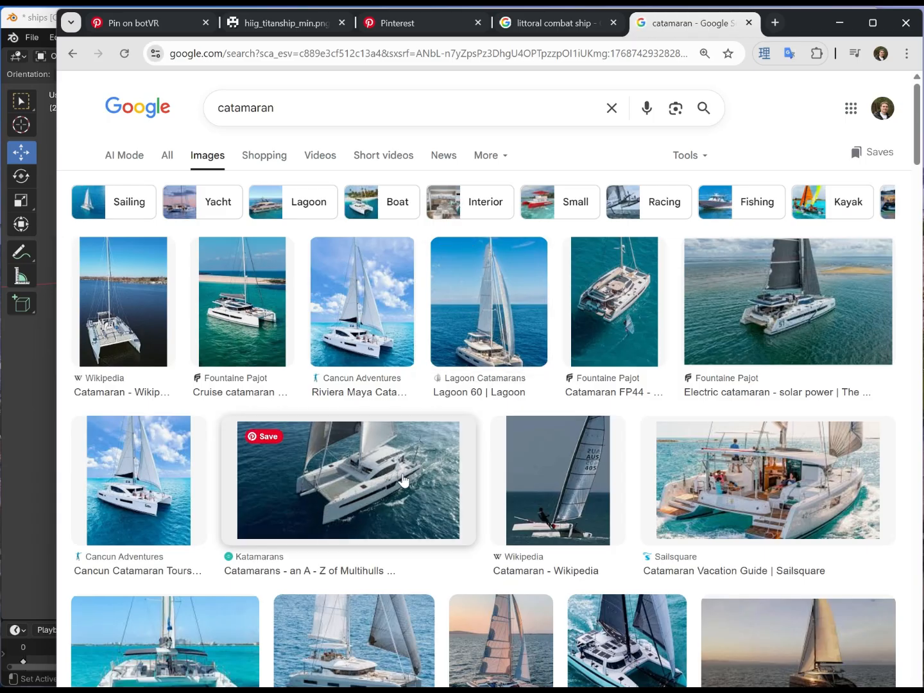
- Return to Blender and compare the shapes of the neighbouring hull variants, including the one with the ridged deck
{"action": "left_click", "coordinate": [35, 458]}
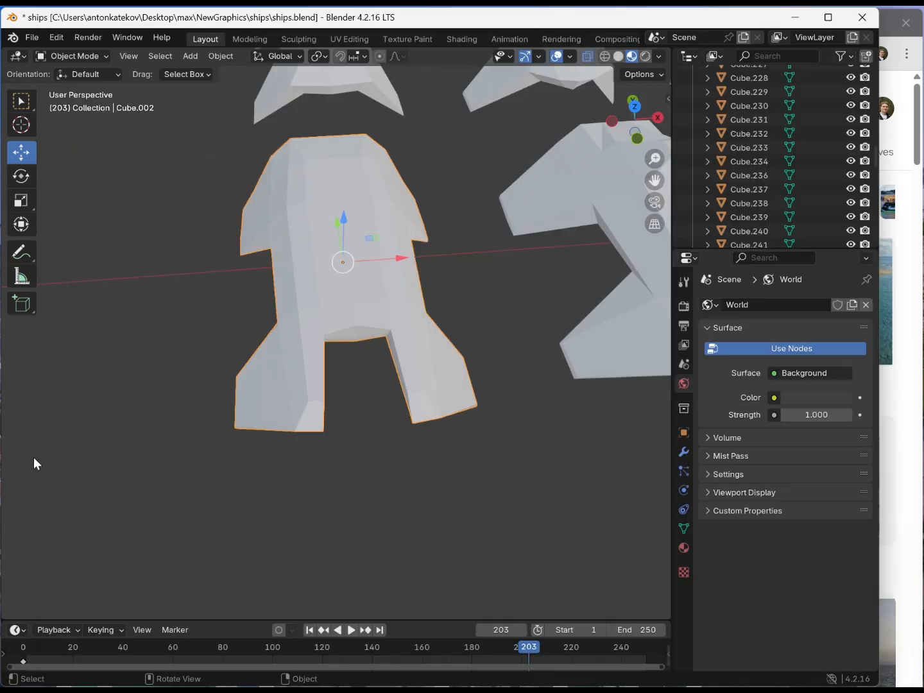
{"action": "middle_click_drag", "start_coordinate": [316, 397], "coordinate": [198, 251]}
{"action": "middle_click_drag", "start_coordinate": [387, 346], "coordinate": [492, 416]}
{"action": "middle_click_drag", "start_coordinate": [321, 414], "coordinate": [205, 194]}
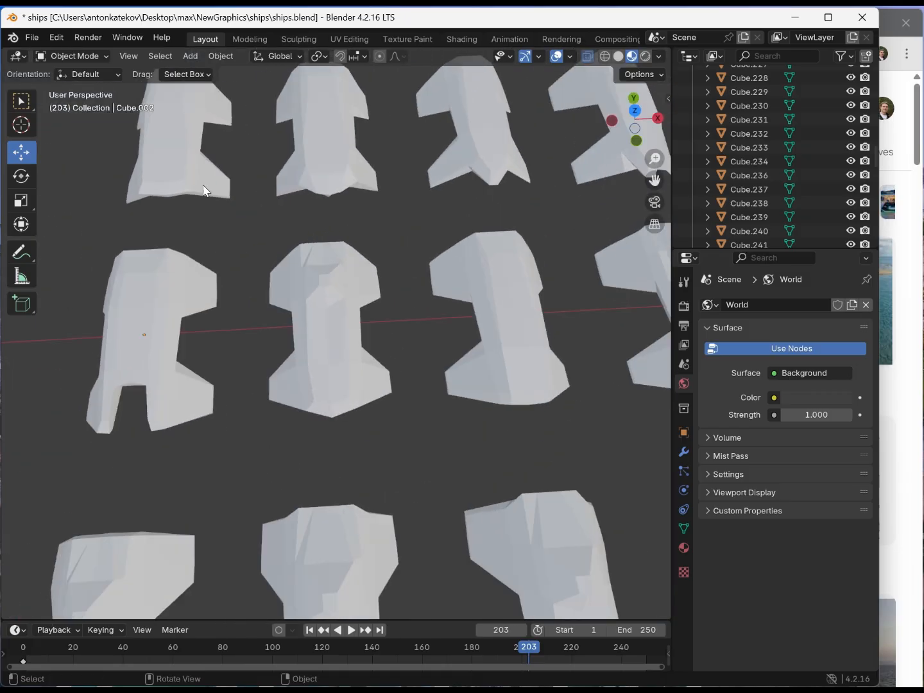
{"action": "middle_click_drag", "start_coordinate": [531, 171], "coordinate": [127, 332]}
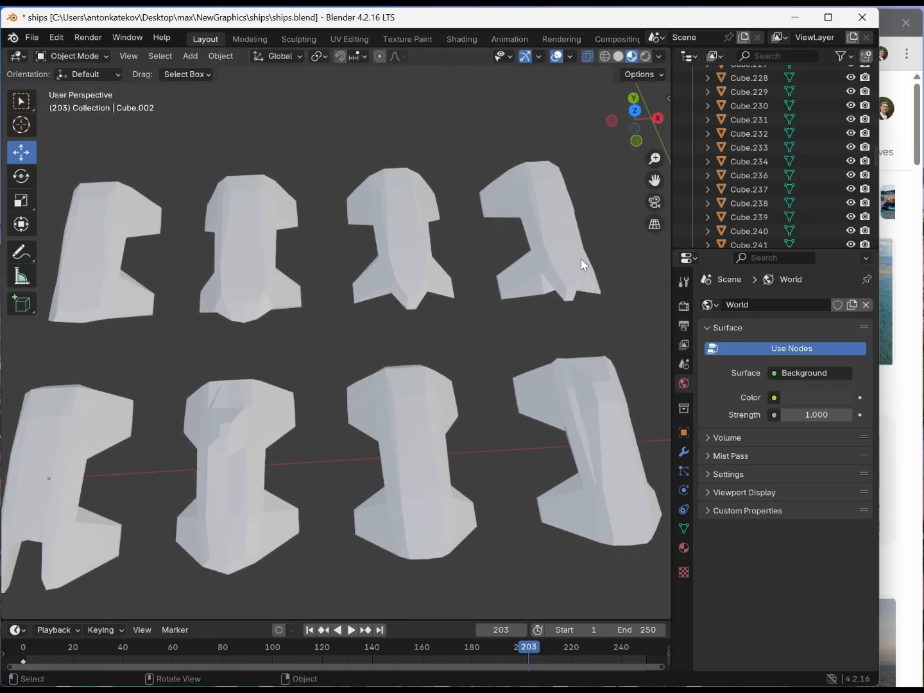
{"action": "middle_click_drag", "start_coordinate": [299, 259], "coordinate": [307, 334]}
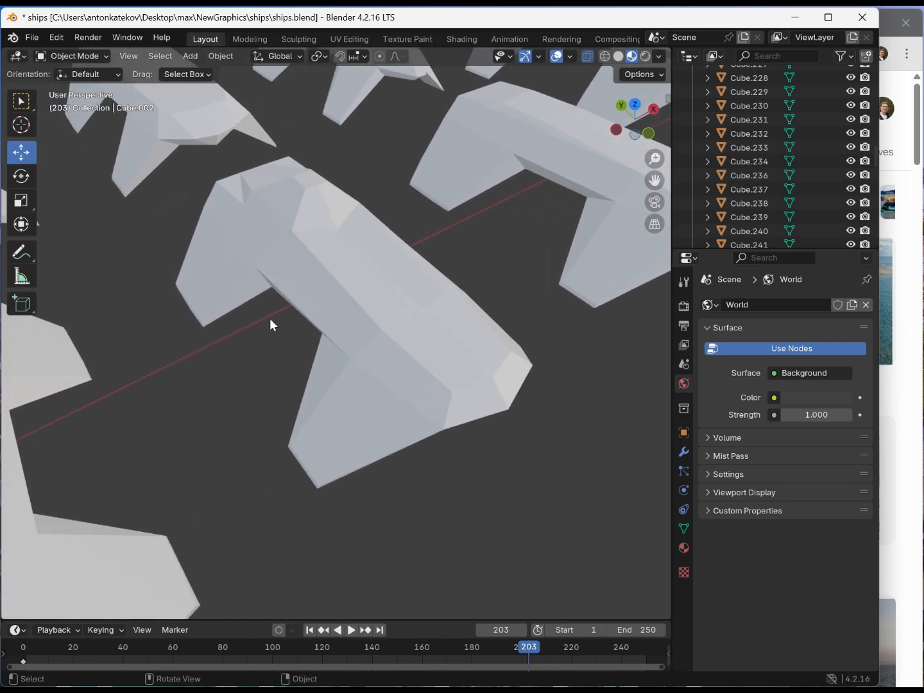
{"action": "middle_click_drag", "start_coordinate": [436, 274], "coordinate": [286, 417]}
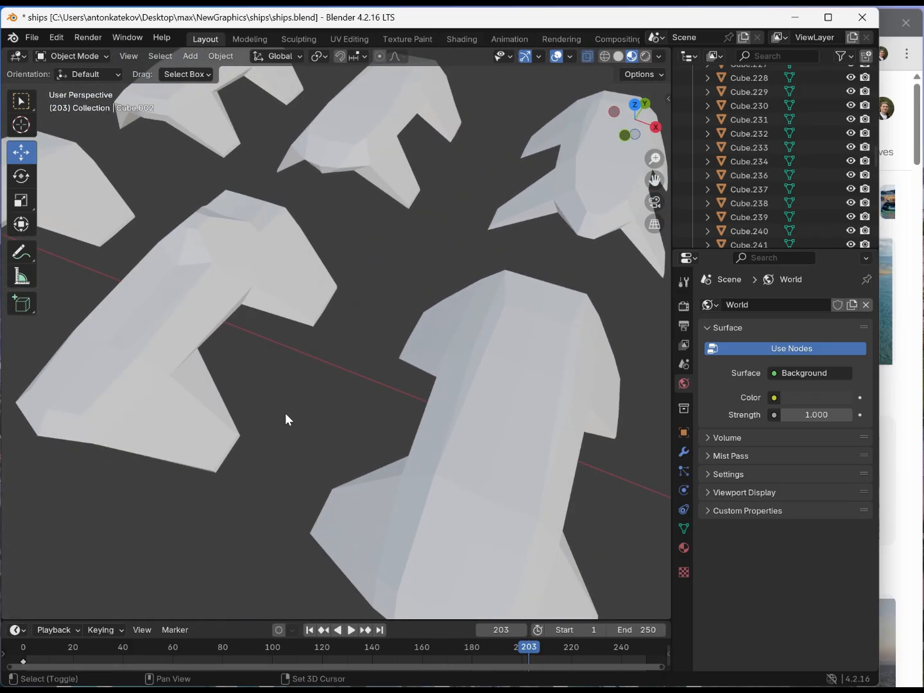
{"action": "middle_click_drag", "start_coordinate": [186, 342], "coordinate": [350, 286], "text": "shift"}
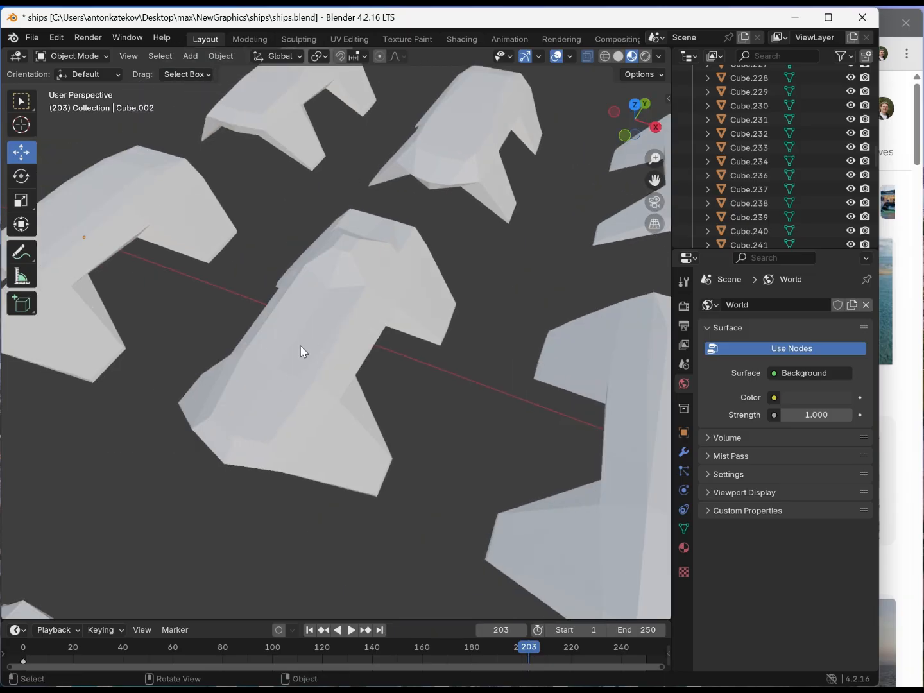
{"action": "middle_click_drag", "start_coordinate": [505, 374], "coordinate": [290, 303], "text": "shift"}
{"action": "middle_click_drag", "start_coordinate": [457, 441], "coordinate": [430, 185]}
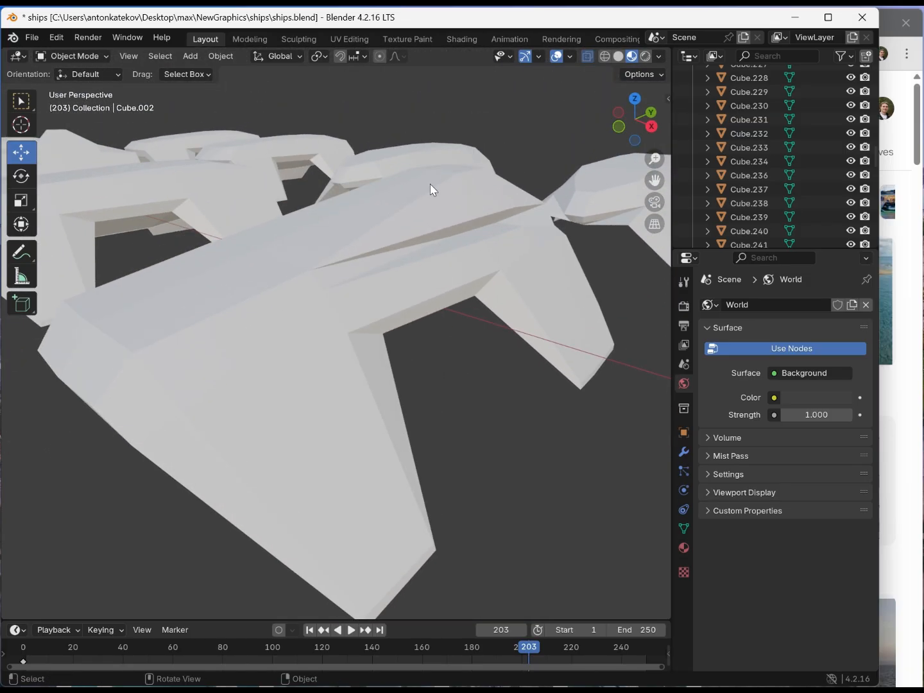
{"action": "scroll", "coordinate": [313, 276], "scroll_direction": "down", "scroll_amount": 5}
{"action": "middle_click_drag", "start_coordinate": [333, 324], "coordinate": [352, 414]}
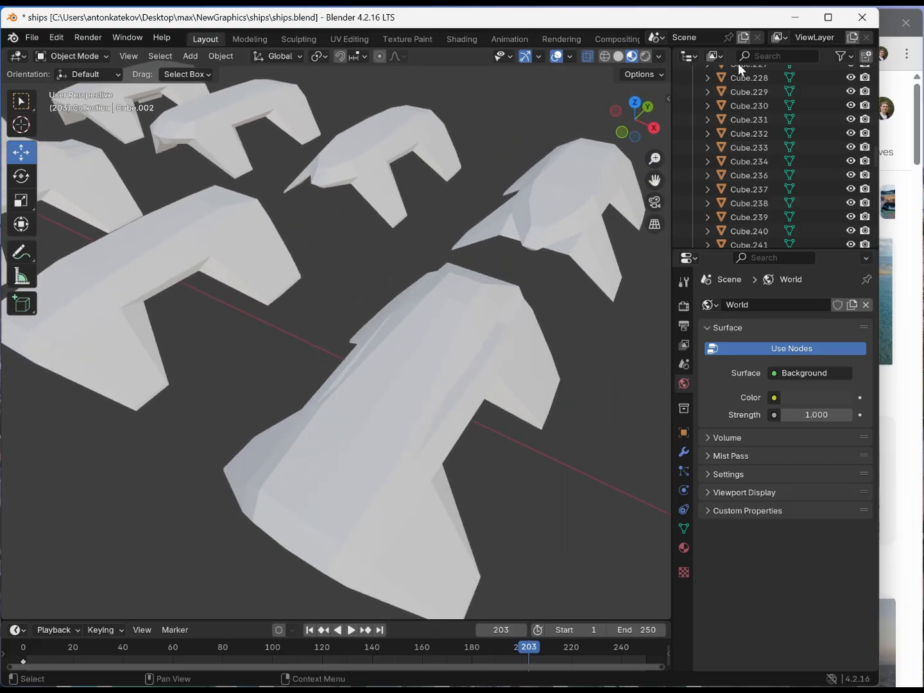
- Switch to Chrome and look through the "littoral combat ship" image results and the related images
{"action": "left_click", "coordinate": [904, 306]}
{"action": "left_click", "coordinate": [553, 23]}
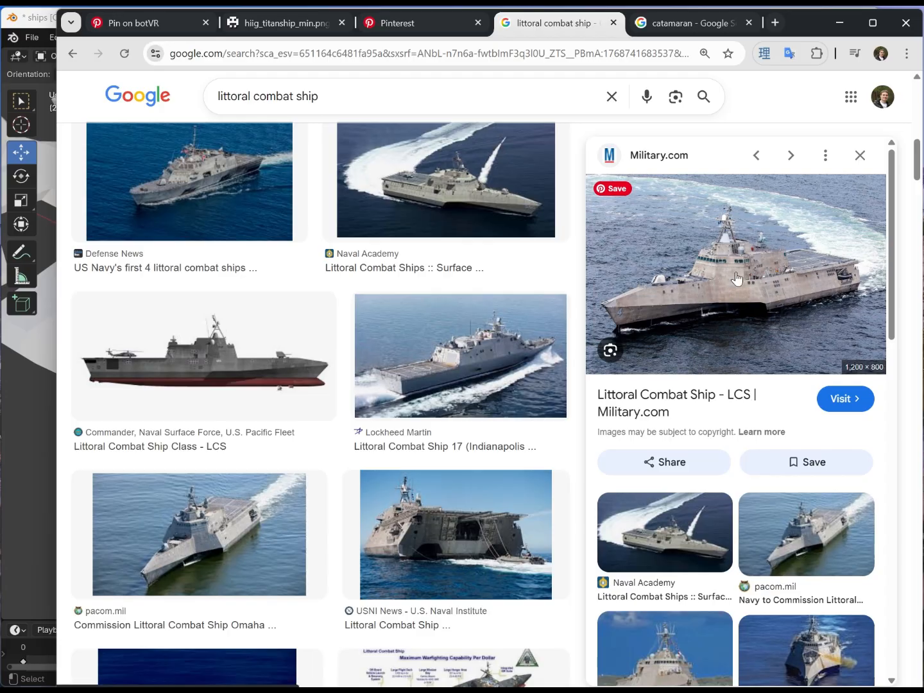
{"action": "scroll", "coordinate": [737, 278], "scroll_direction": "down", "scroll_amount": 3}
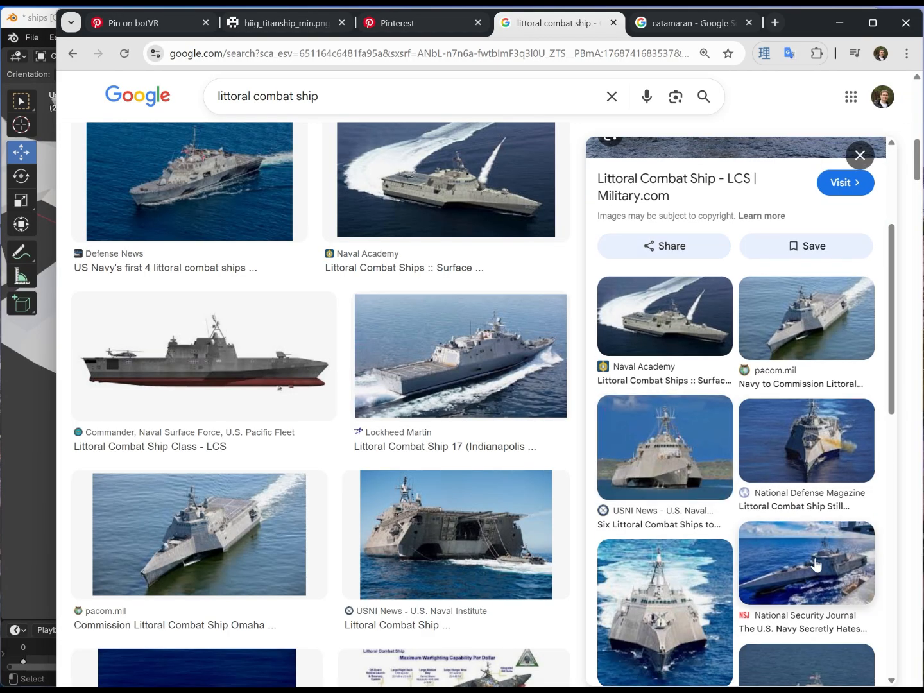
{"action": "scroll", "coordinate": [741, 558], "scroll_direction": "down", "scroll_amount": 1}
{"action": "scroll", "coordinate": [741, 559], "scroll_direction": "down", "scroll_amount": 3}
{"action": "scroll", "coordinate": [525, 488], "scroll_direction": "down", "scroll_amount": 3}
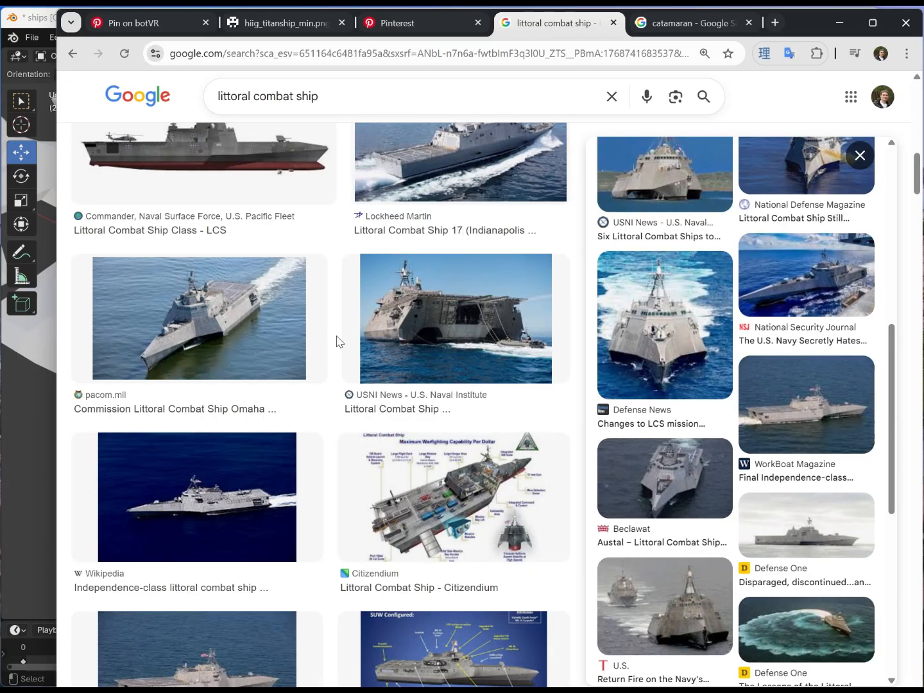
{"action": "key", "text": "alt+Left"}
- Search Google for "modern combat ships" in a new tab
{"action": "left_click", "coordinate": [787, 23]}
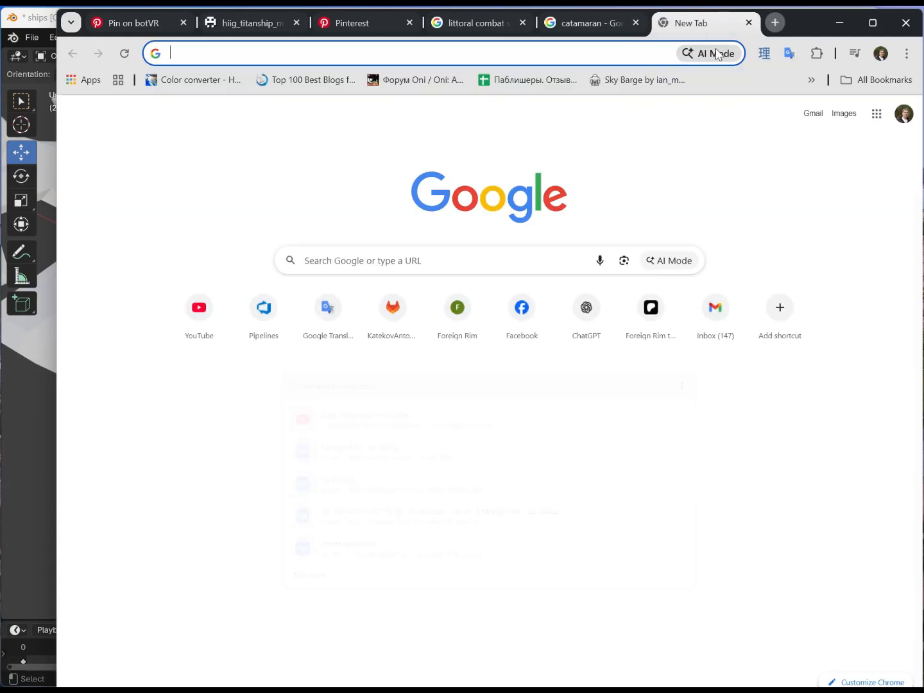
{"action": "type", "text": "modern coma"}
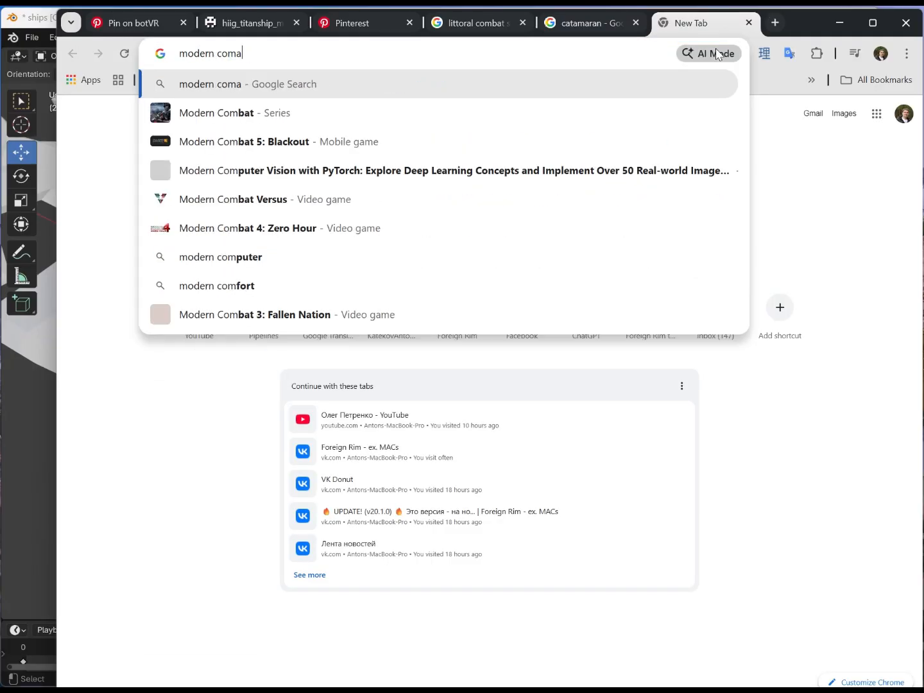
{"action": "type", "text": "b"}
{"action": "key", "text": "BackSpace"}
{"action": "key", "text": "BackSpace"}
{"action": "type", "text": "bat s"}
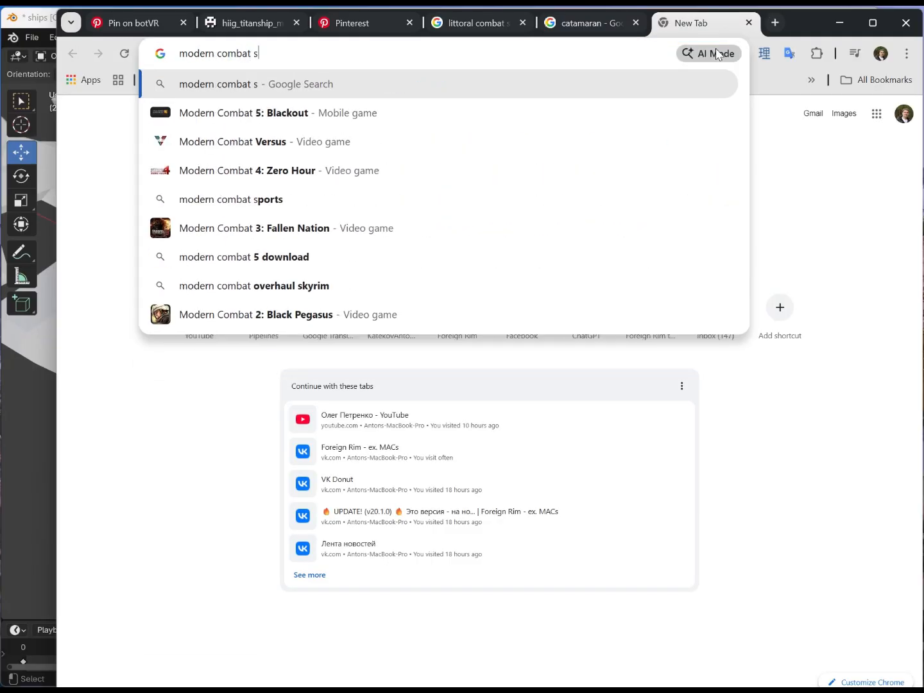
{"action": "type", "text": "hops"}
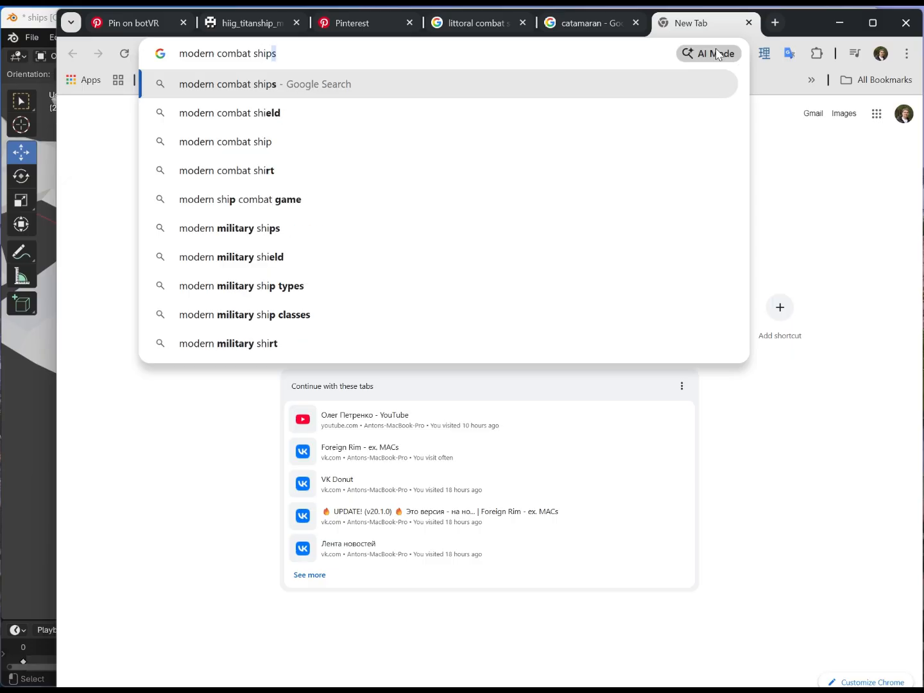
{"action": "key", "text": "Return"}
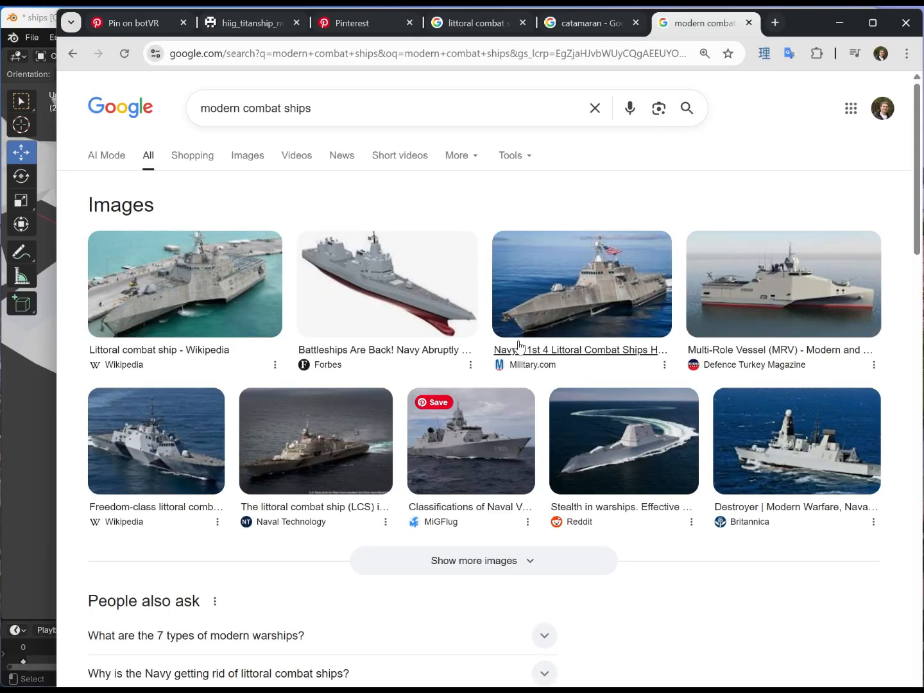
- Open the Multi-Role Vessel (MRV) image from Defence Turkey Magazine and look through its related images
{"action": "left_click", "coordinate": [826, 322]}
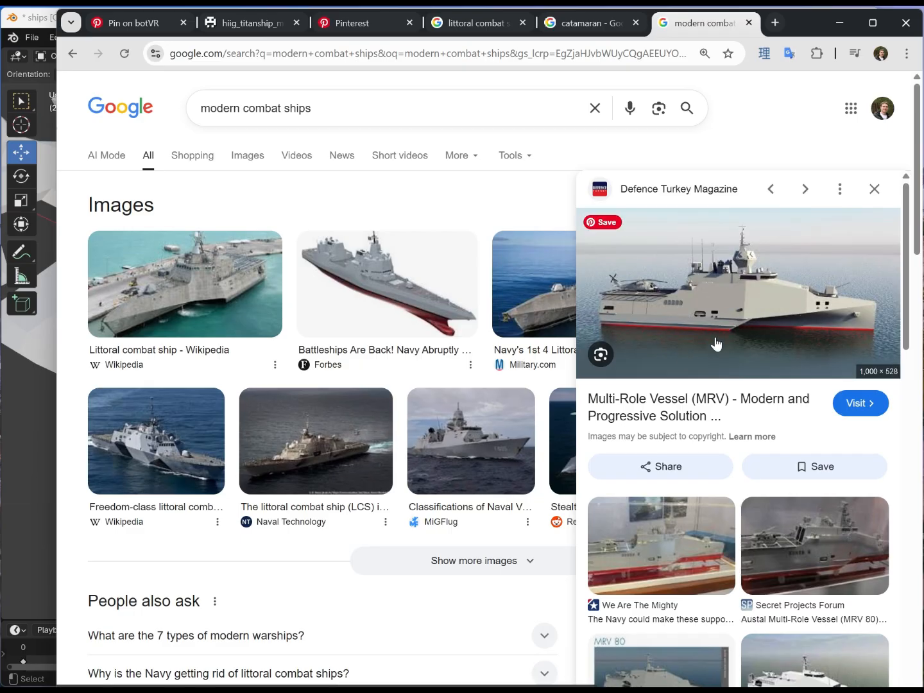
{"action": "scroll", "coordinate": [790, 467], "scroll_direction": "down", "scroll_amount": 3}
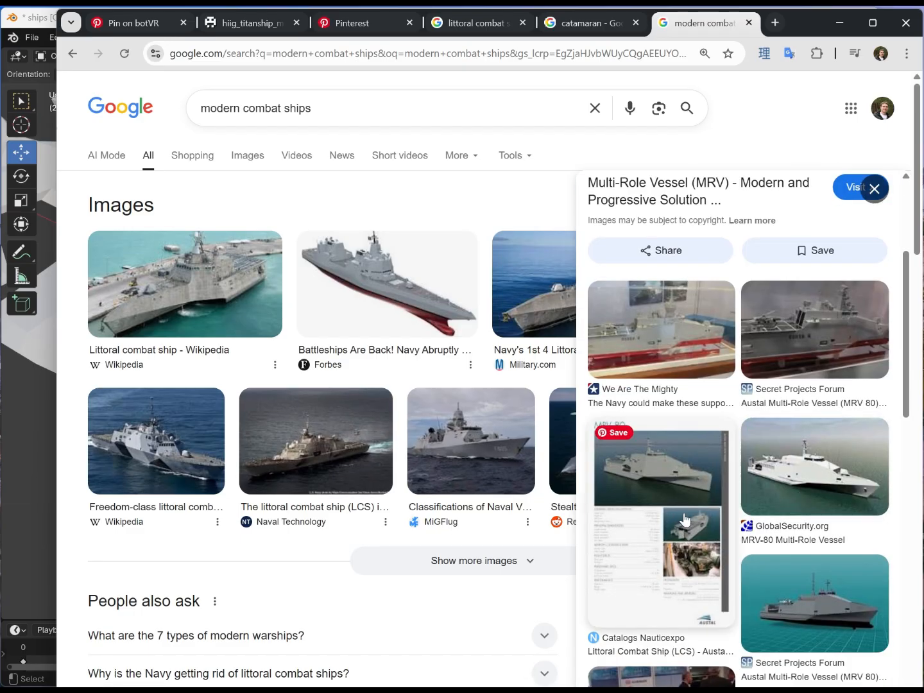
{"action": "scroll", "coordinate": [846, 563], "scroll_direction": "down", "scroll_amount": 2}
- Return to Blender and examine the broad-bodied hull variants from above, close up and from a low side angle
{"action": "left_click", "coordinate": [16, 521]}
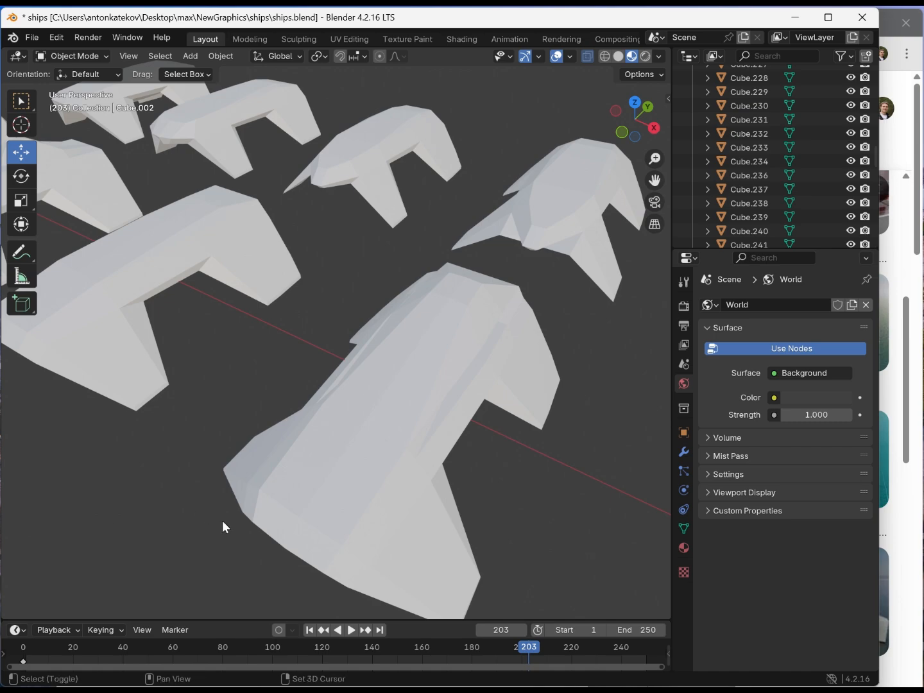
{"action": "scroll", "coordinate": [416, 470], "scroll_direction": "up", "scroll_amount": 5}
{"action": "middle_click_drag", "start_coordinate": [77, 459], "coordinate": [249, 414]}
{"action": "scroll", "coordinate": [234, 410], "scroll_direction": "up", "scroll_amount": 2}
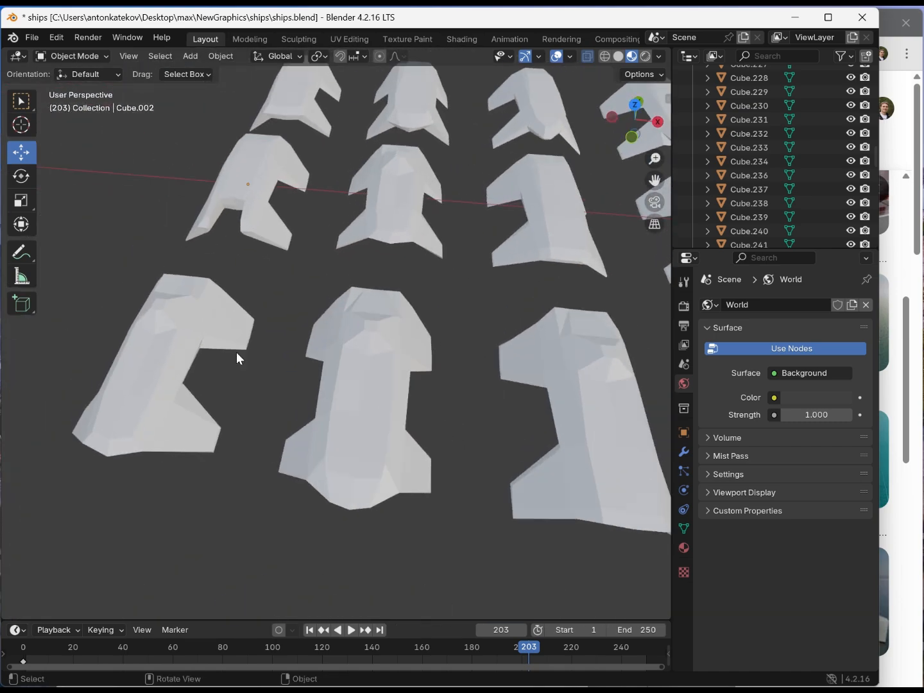
{"action": "scroll", "coordinate": [236, 351], "scroll_direction": "up", "scroll_amount": 3}
{"action": "middle_click_drag", "start_coordinate": [222, 364], "coordinate": [331, 348], "text": "shift"}
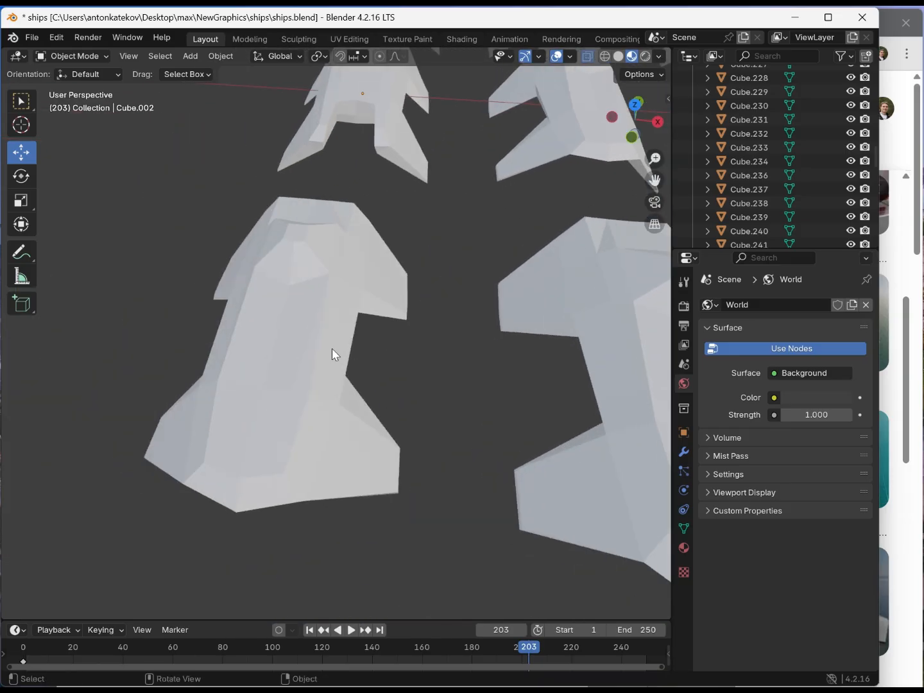
{"action": "middle_click_drag", "start_coordinate": [332, 348], "coordinate": [642, 339], "text": "shift"}
{"action": "middle_click_drag", "start_coordinate": [329, 401], "coordinate": [327, 233]}
{"action": "middle_click_drag", "start_coordinate": [603, 167], "coordinate": [338, 309], "text": "shift"}
{"action": "scroll", "coordinate": [394, 292], "scroll_direction": "down", "scroll_amount": 8}
{"action": "scroll", "coordinate": [325, 321], "scroll_direction": "up", "scroll_amount": 5}
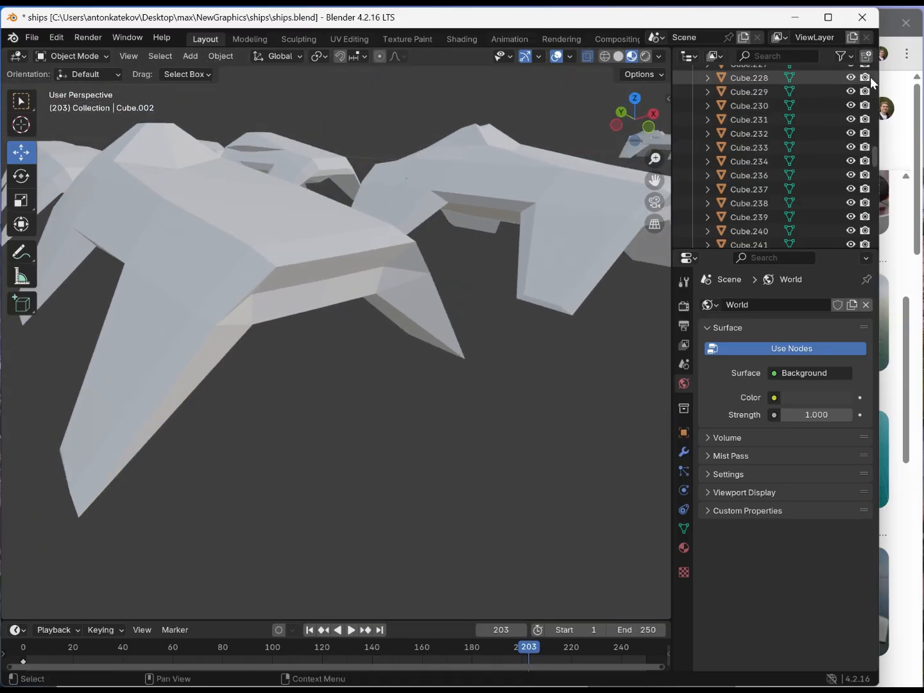
- Switch to Chrome, search Google for "muscle cars" in a new tab and look through the image results
{"action": "left_click", "coordinate": [904, 114]}
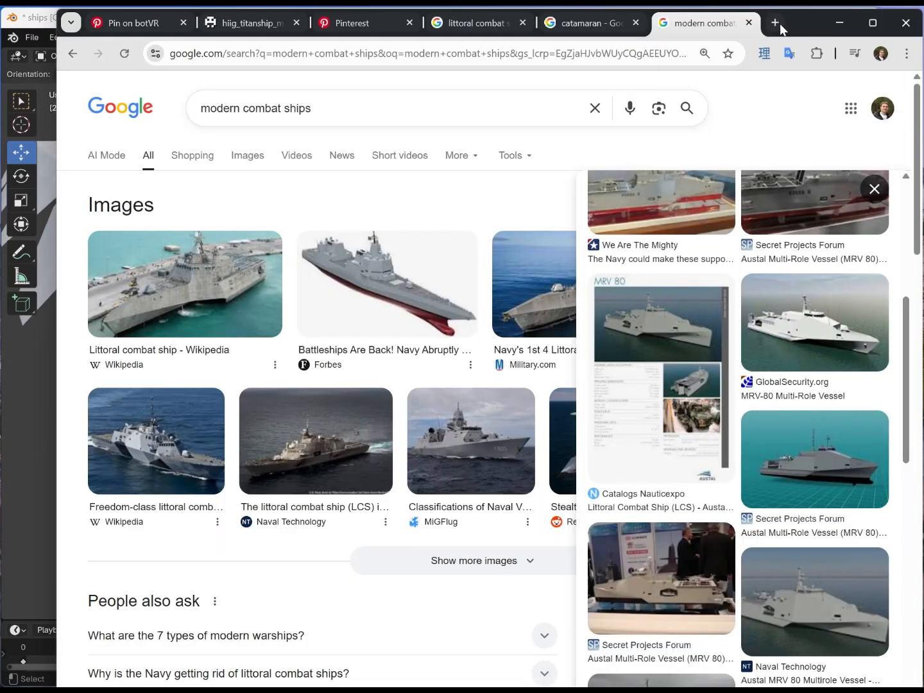
{"action": "left_click", "coordinate": [776, 23]}
{"action": "type", "text": "muscle car"}
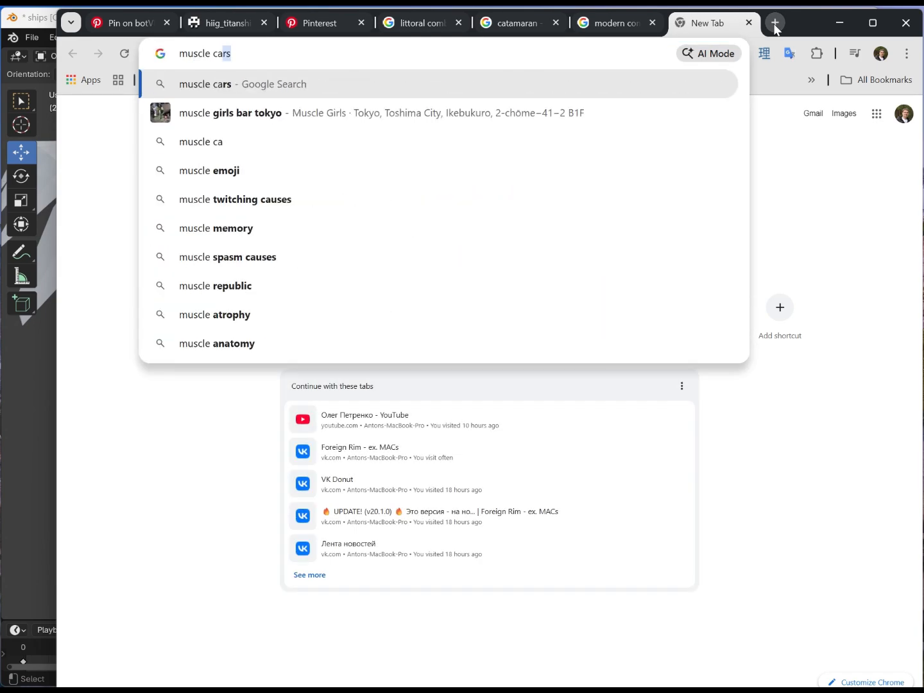
{"action": "key", "text": "Return"}
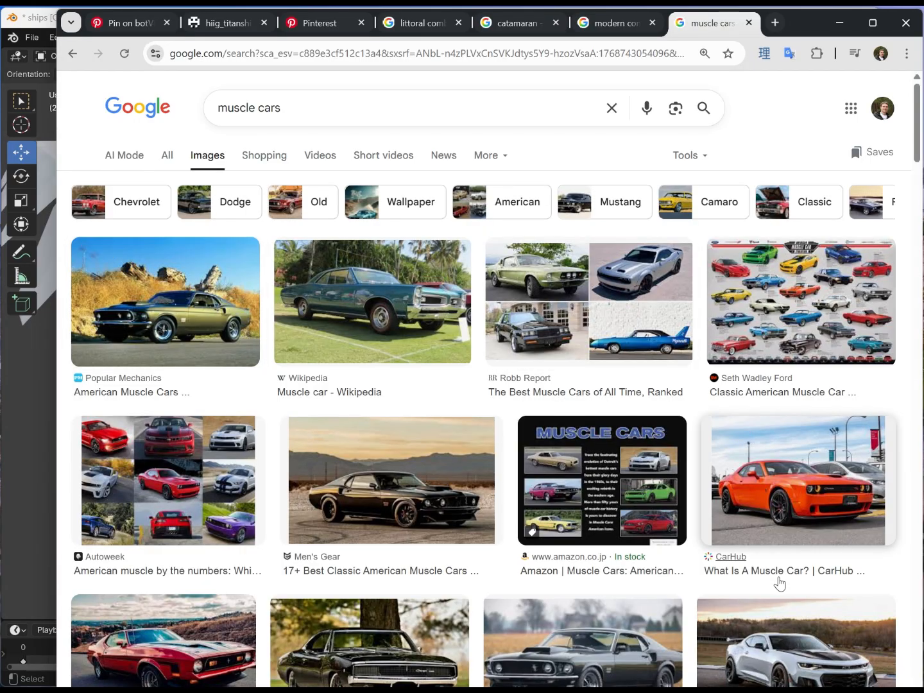
{"action": "scroll", "coordinate": [777, 545], "scroll_direction": "down", "scroll_amount": 3}
{"action": "scroll", "coordinate": [243, 478], "scroll_direction": "down", "scroll_amount": 1}
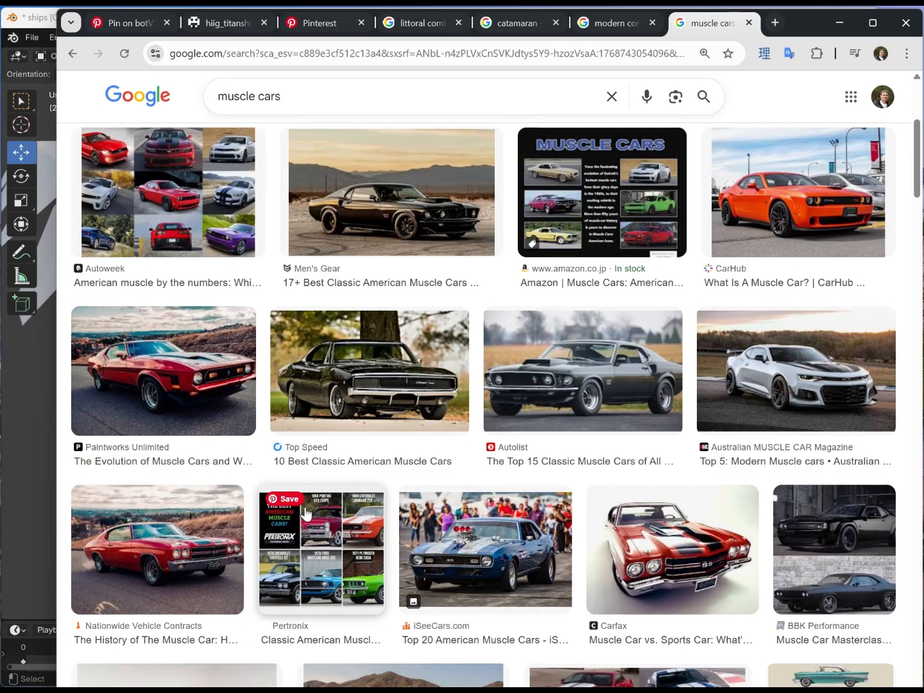
{"action": "scroll", "coordinate": [488, 539], "scroll_direction": "down", "scroll_amount": 4}
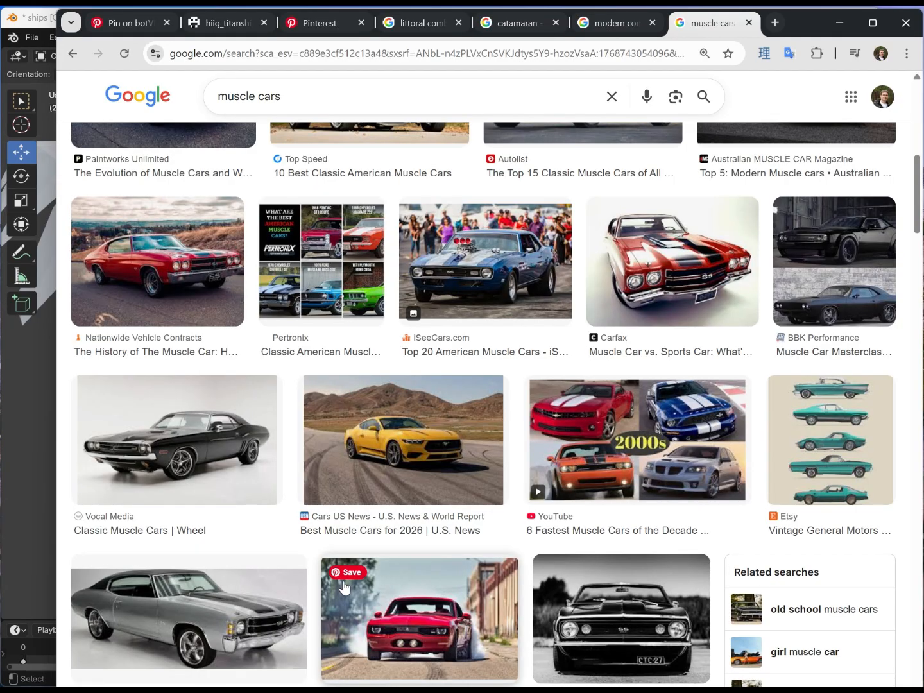
{"action": "scroll", "coordinate": [343, 585], "scroll_direction": "down", "scroll_amount": 1}
- Return to Blender, view the hull rows from above and select the narrow hull with short front wings
{"action": "left_click", "coordinate": [15, 493]}
{"action": "middle_click_drag", "start_coordinate": [509, 337], "coordinate": [270, 390]}
{"action": "scroll", "coordinate": [269, 394], "scroll_direction": "up", "scroll_amount": 6}
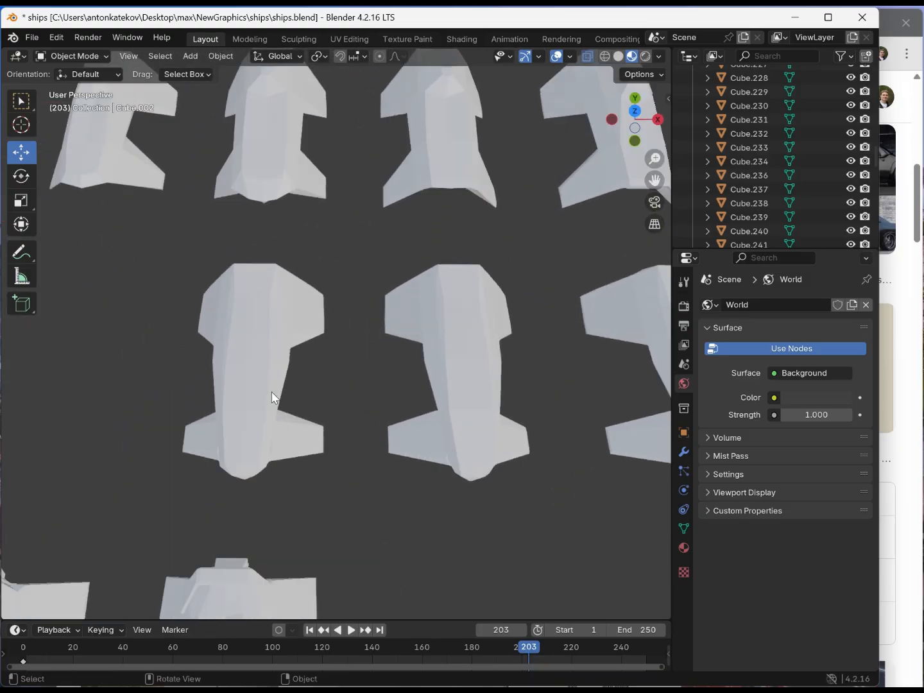
{"action": "middle_click_drag", "start_coordinate": [195, 455], "coordinate": [279, 408], "text": "shift"}
{"action": "scroll", "coordinate": [279, 408], "scroll_direction": "down", "scroll_amount": 5}
{"action": "left_click", "coordinate": [280, 406]}
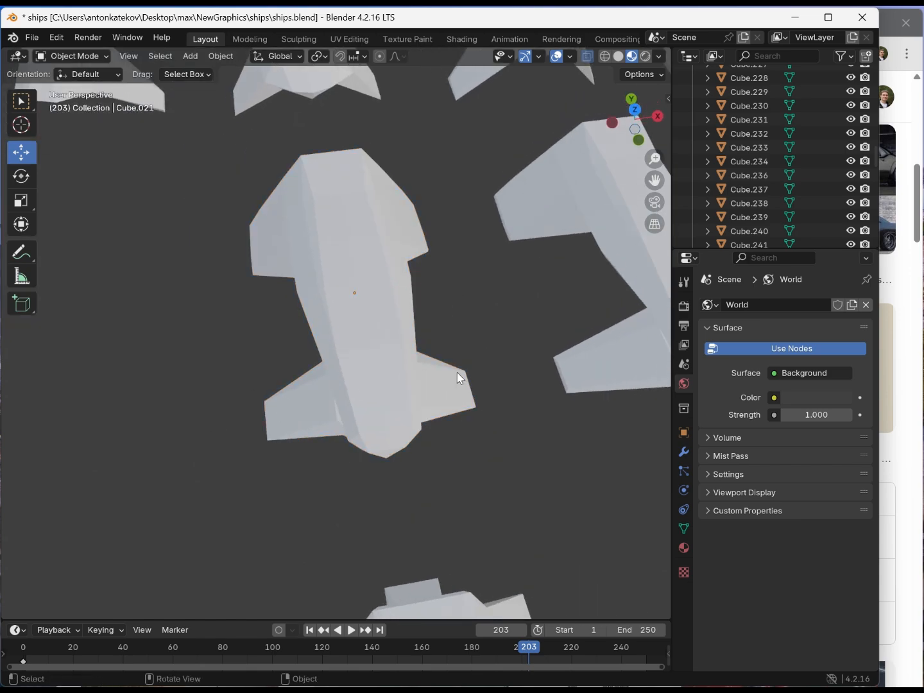
- Examine the smooth narrow-bodied hulls with downswept wings from the front, the side and above
{"action": "middle_click_drag", "start_coordinate": [527, 383], "coordinate": [201, 220]}
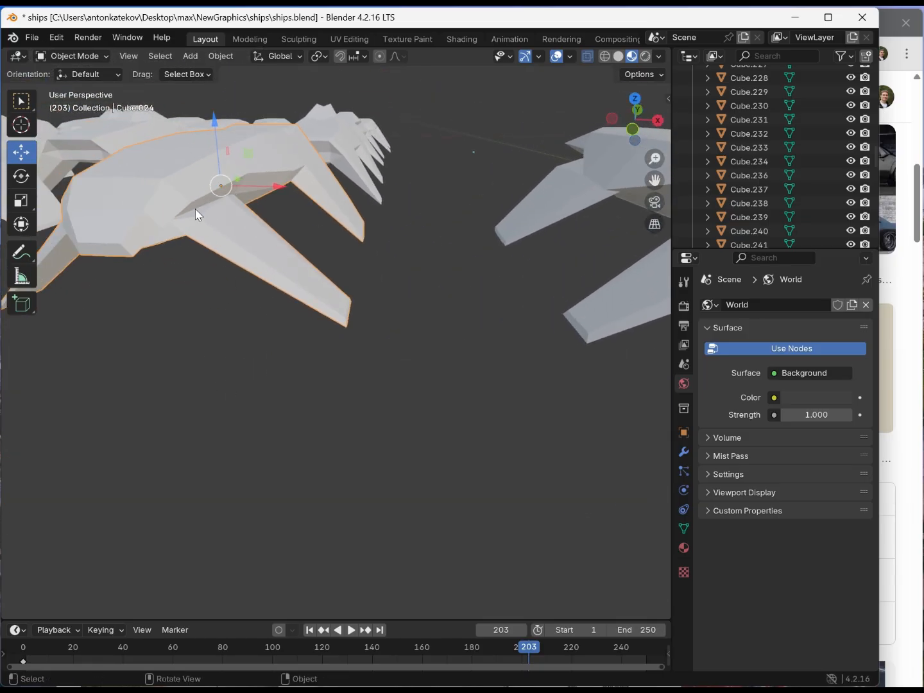
{"action": "middle_click_drag", "start_coordinate": [349, 219], "coordinate": [439, 303]}
{"action": "middle_click_drag", "start_coordinate": [223, 385], "coordinate": [324, 254]}
{"action": "middle_click_drag", "start_coordinate": [234, 268], "coordinate": [299, 326]}
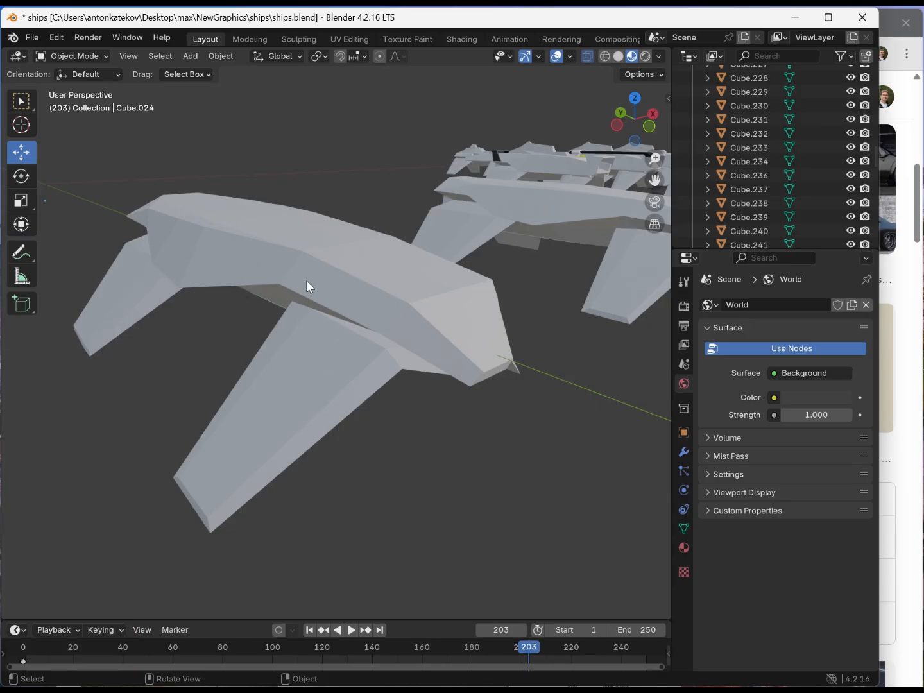
{"action": "middle_click_drag", "start_coordinate": [333, 283], "coordinate": [338, 320]}
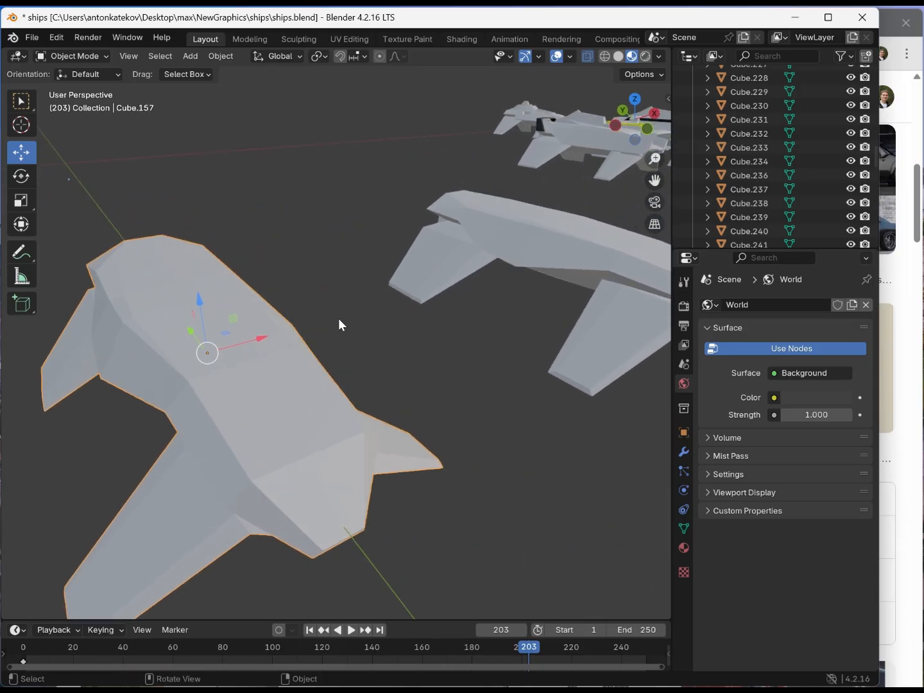
- Inspect the pointed-nose ship with raised deck details close up and compare it with the plain hull behind it
{"action": "middle_click_drag", "start_coordinate": [466, 332], "coordinate": [224, 258]}
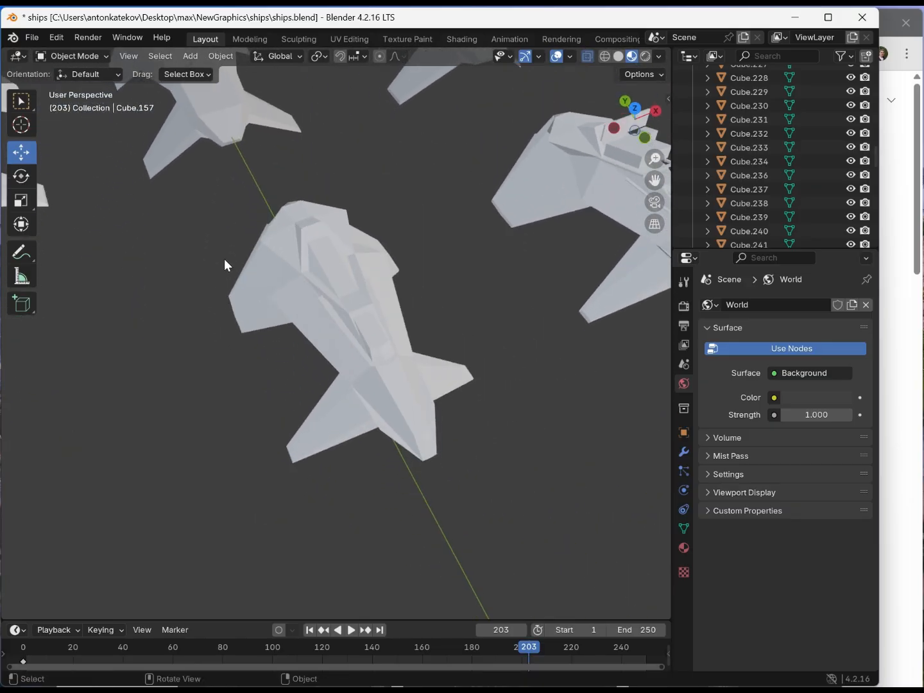
{"action": "scroll", "coordinate": [359, 386], "scroll_direction": "up", "scroll_amount": 2}
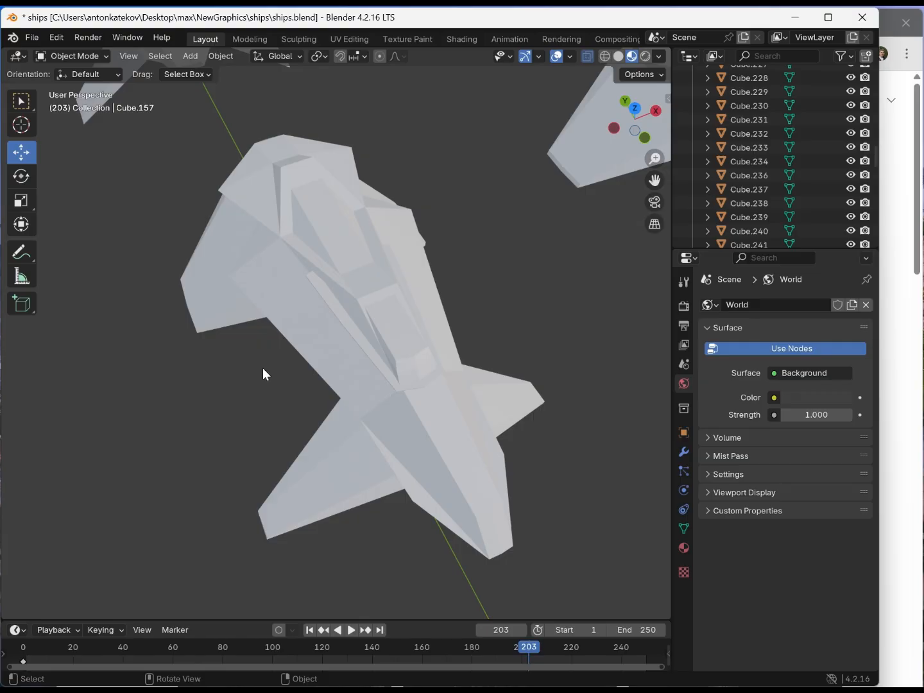
{"action": "middle_click_drag", "start_coordinate": [347, 368], "coordinate": [342, 385]}
{"action": "scroll", "coordinate": [342, 385], "scroll_direction": "down", "scroll_amount": 3}
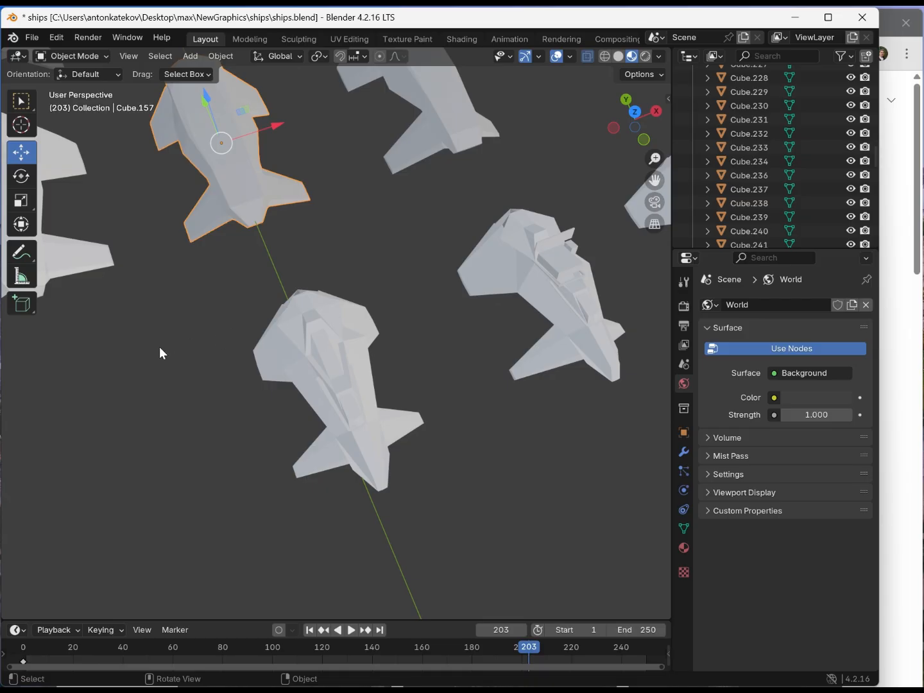
- Switch to Chrome, search Google for "drag racing" in a new tab and open the first Wikipedia image of two dragsters
{"action": "left_click", "coordinate": [903, 143]}
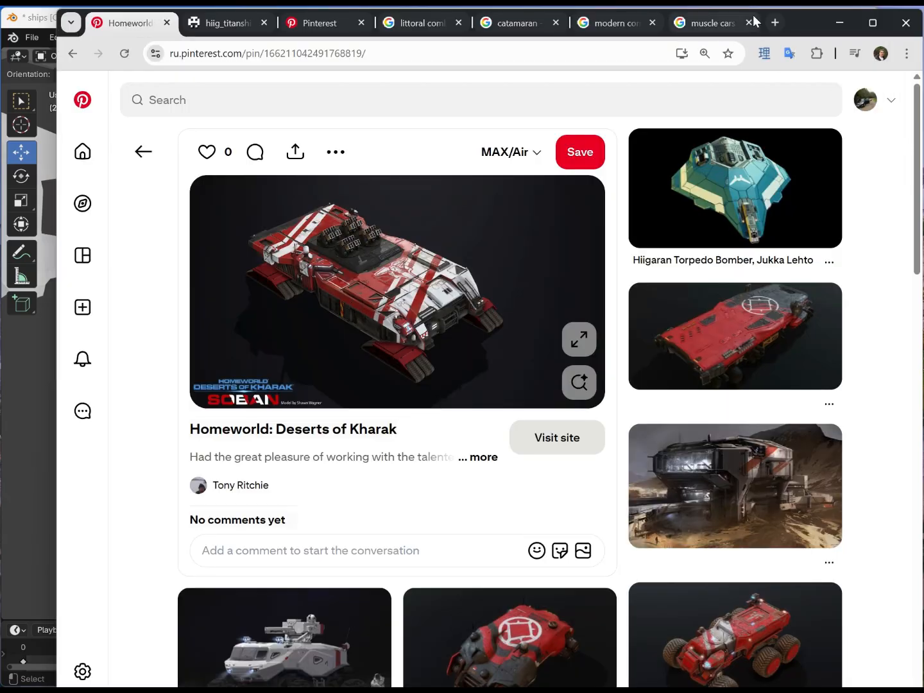
{"action": "left_click", "coordinate": [779, 21]}
{"action": "type", "text": "drag rra"}
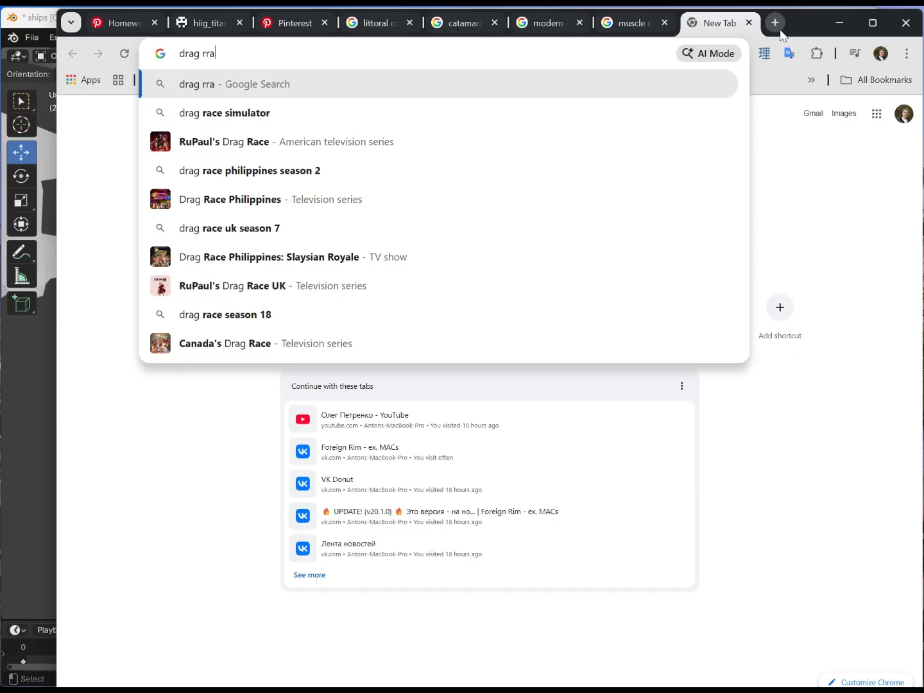
{"action": "key", "text": "BackSpace"}
{"action": "key", "text": "BackSpace"}
{"action": "type", "text": "acing"}
{"action": "key", "text": "Return"}
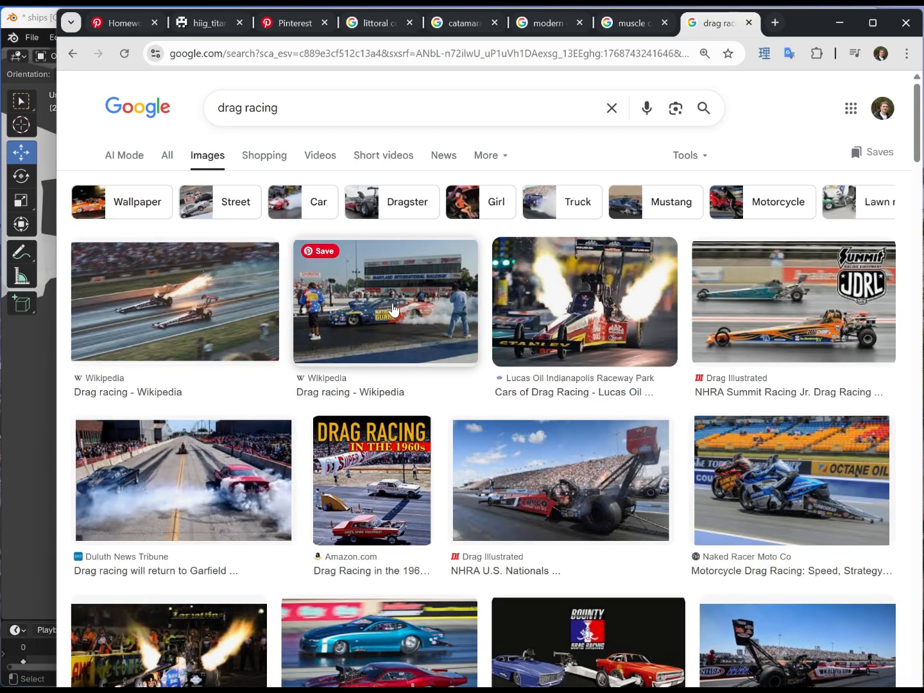
{"action": "left_click", "coordinate": [151, 324]}
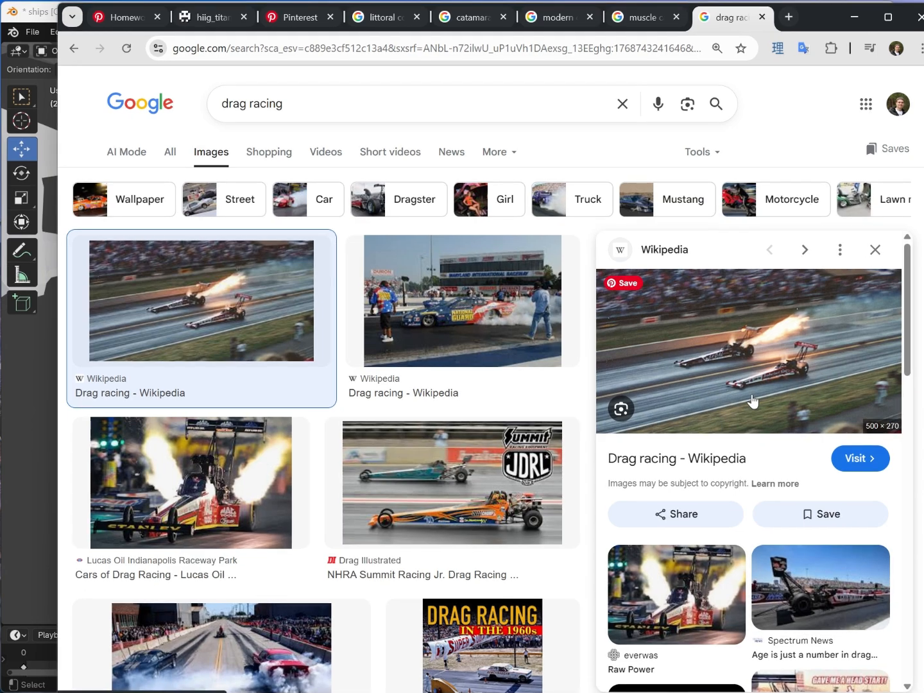
- Return to Blender and examine the detailed pointed-nose ships, including those with deck-mounted modules, from several angles
{"action": "left_click", "coordinate": [24, 456]}
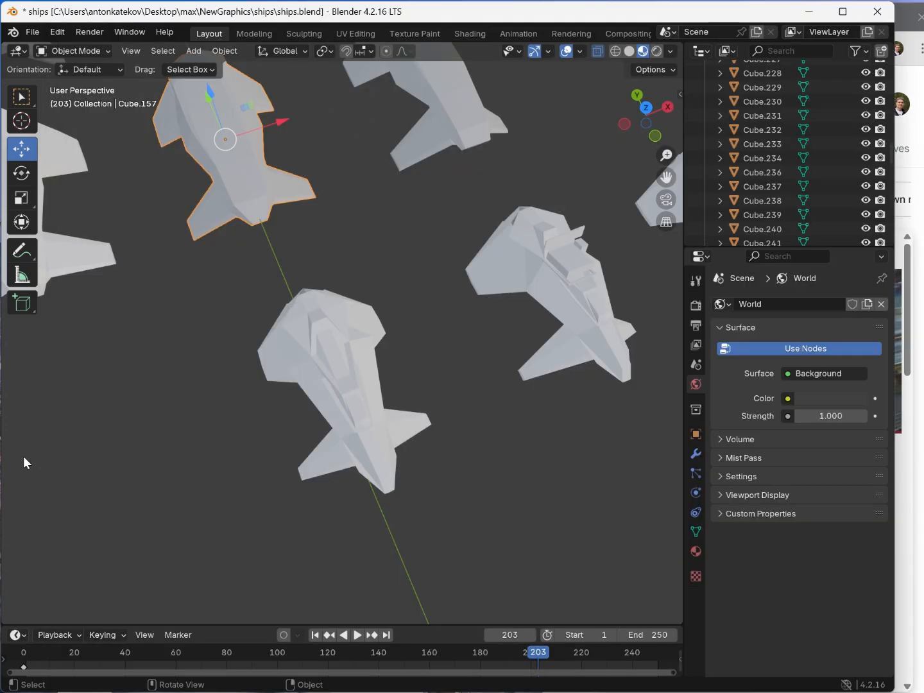
{"action": "middle_click_drag", "start_coordinate": [194, 399], "coordinate": [426, 335]}
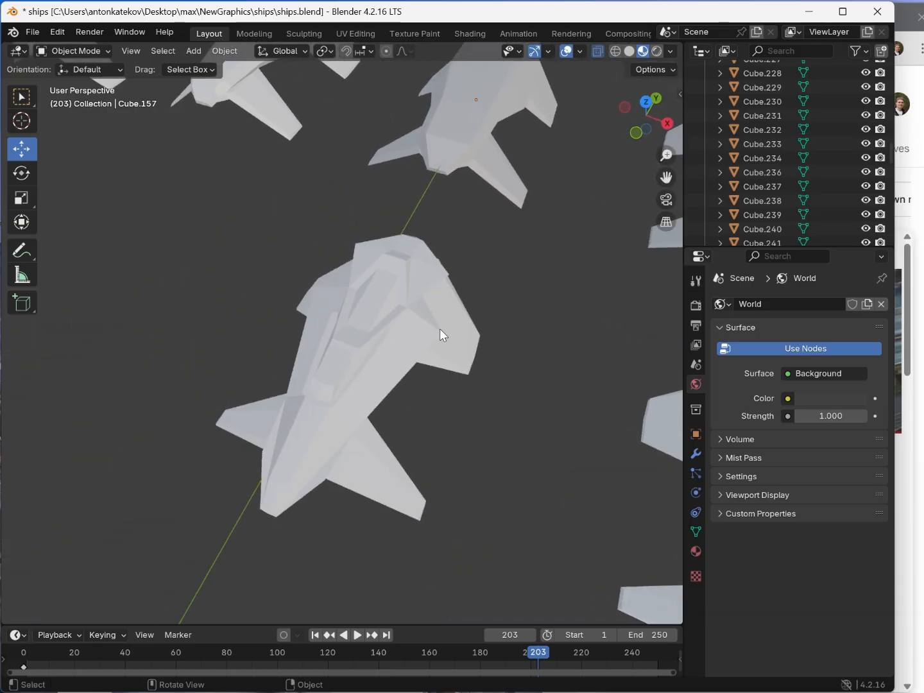
{"action": "middle_click_drag", "start_coordinate": [431, 442], "coordinate": [405, 318]}
{"action": "left_click_drag", "start_coordinate": [156, 216], "coordinate": [592, 563]}
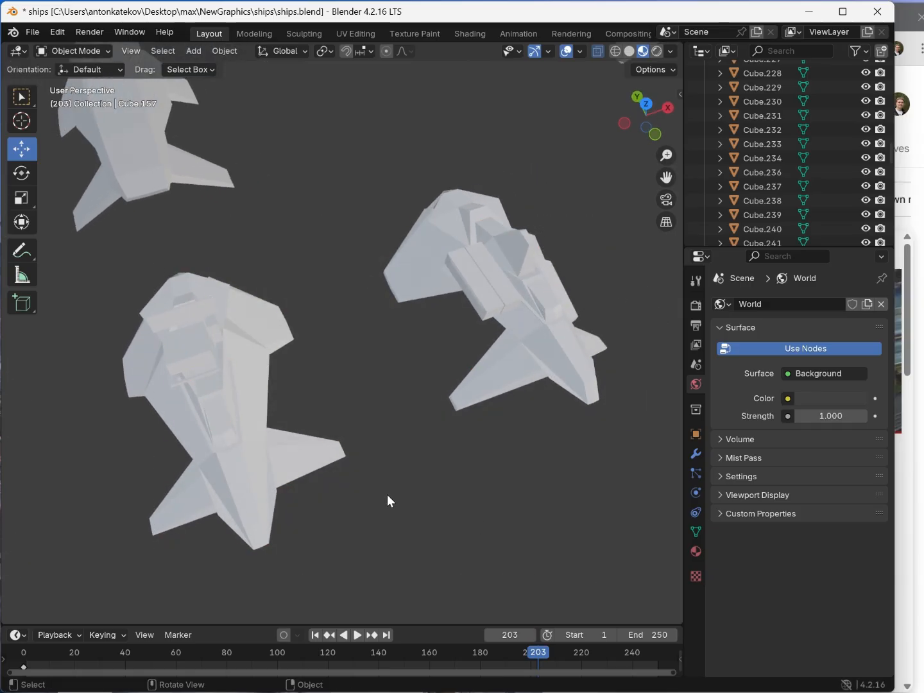
{"action": "middle_click_drag", "start_coordinate": [395, 494], "coordinate": [290, 513]}
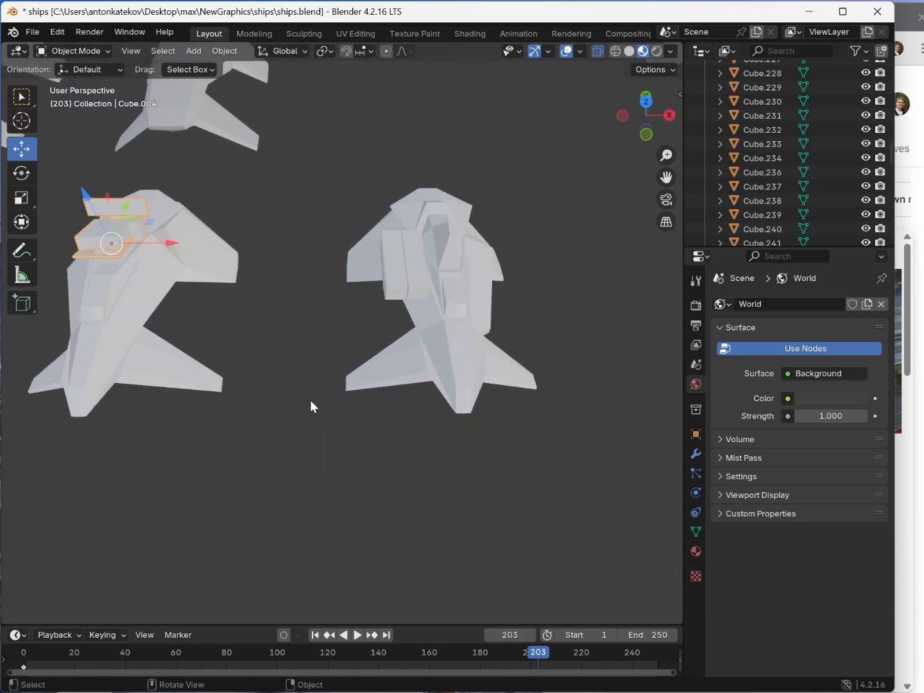
{"action": "middle_click_drag", "start_coordinate": [209, 433], "coordinate": [314, 426]}
{"action": "scroll", "coordinate": [261, 348], "scroll_direction": "down", "scroll_amount": 3}
- Compare the row of three detailed pointed-nose ships with the plain hull variants in the rows behind them
{"action": "middle_click_drag", "start_coordinate": [236, 286], "coordinate": [239, 311]}
{"action": "left_click_drag", "start_coordinate": [260, 268], "coordinate": [241, 495]}
{"action": "middle_click_drag", "start_coordinate": [242, 495], "coordinate": [308, 461]}
{"action": "middle_click_drag", "start_coordinate": [495, 439], "coordinate": [351, 315]}
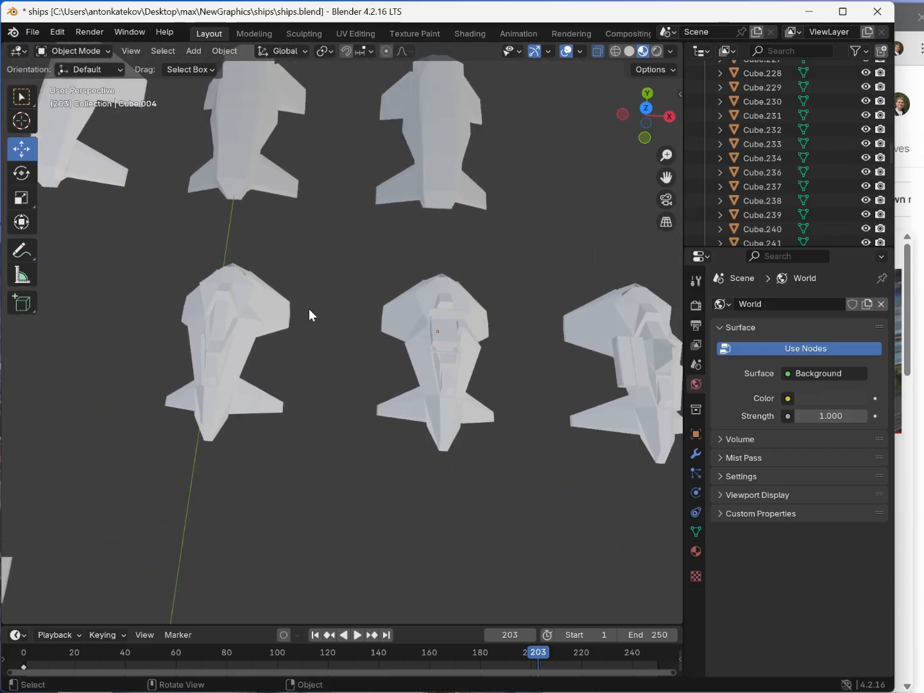
{"action": "middle_click_drag", "start_coordinate": [573, 347], "coordinate": [448, 340], "text": "shift"}
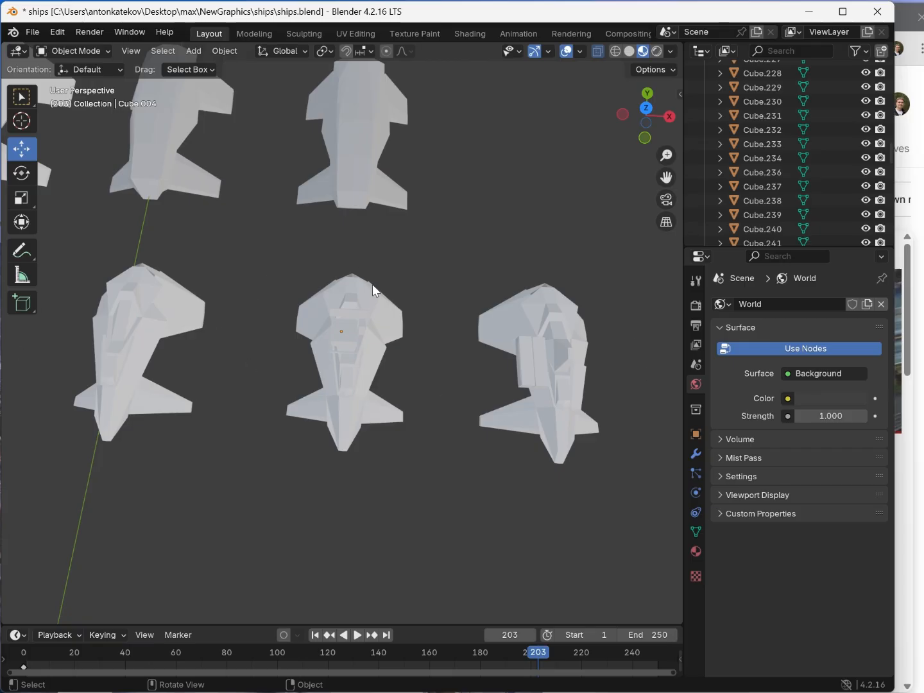
{"action": "middle_click_drag", "start_coordinate": [219, 268], "coordinate": [144, 291], "text": "shift"}
{"action": "middle_click_drag", "start_coordinate": [140, 213], "coordinate": [391, 398], "text": "shift"}
{"action": "scroll", "coordinate": [149, 127], "scroll_direction": "down", "scroll_amount": 3}
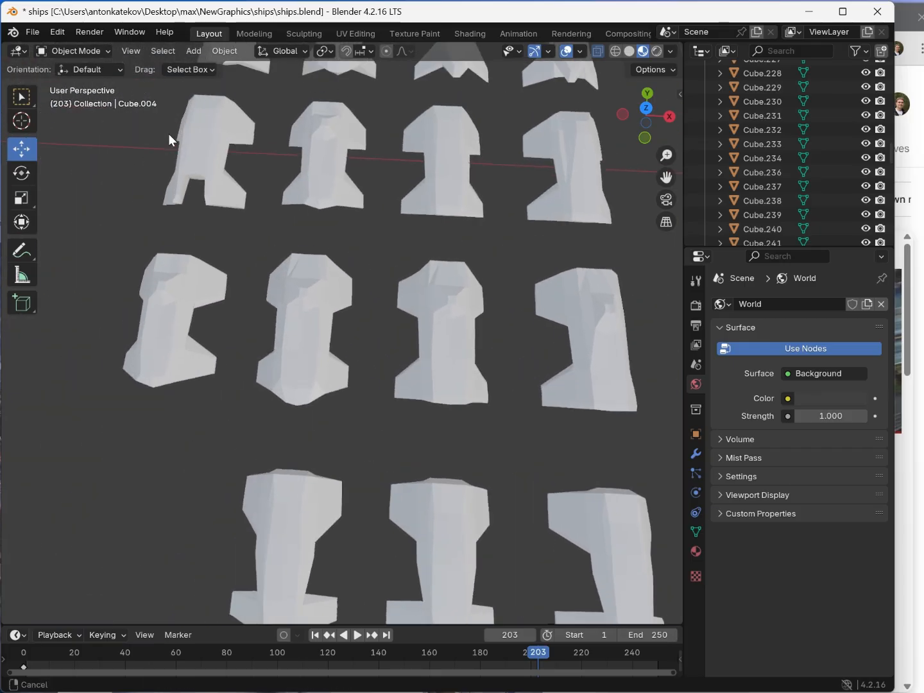
- Examine the detailed pointed-nose ships and the plain hull variants beside them from several angles
{"action": "scroll", "coordinate": [418, 385], "scroll_direction": "down", "scroll_amount": 1}
{"action": "middle_click_drag", "start_coordinate": [445, 168], "coordinate": [311, 26], "text": "shift"}
{"action": "middle_click_drag", "start_coordinate": [373, 491], "coordinate": [29, 221]}
{"action": "scroll", "coordinate": [316, 373], "scroll_direction": "up", "scroll_amount": 3}
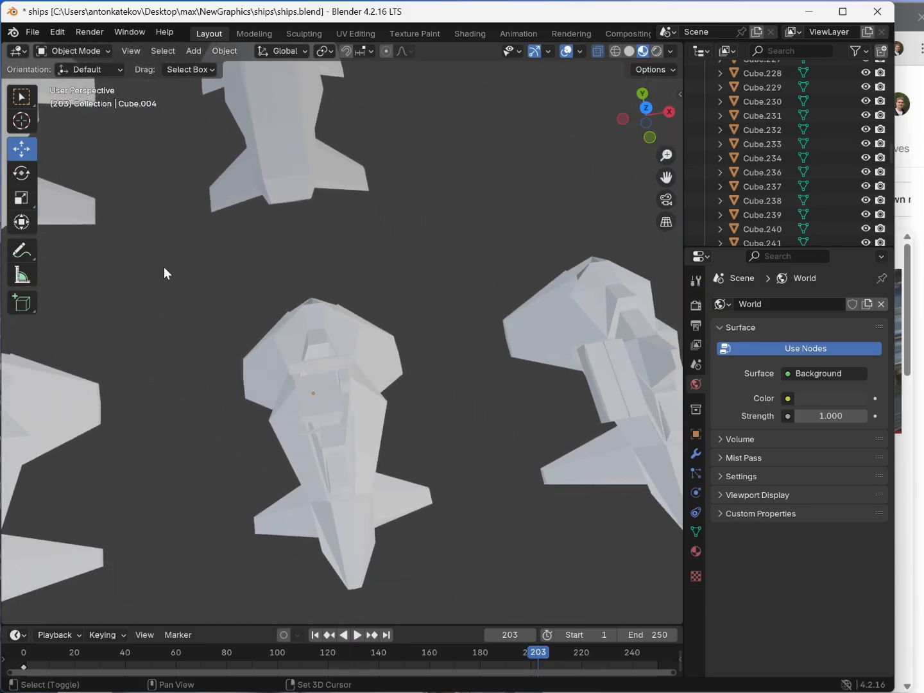
{"action": "middle_click_drag", "start_coordinate": [161, 285], "coordinate": [564, 412], "text": "shift"}
{"action": "left_click", "coordinate": [376, 295]}
{"action": "left_click", "coordinate": [203, 462]}
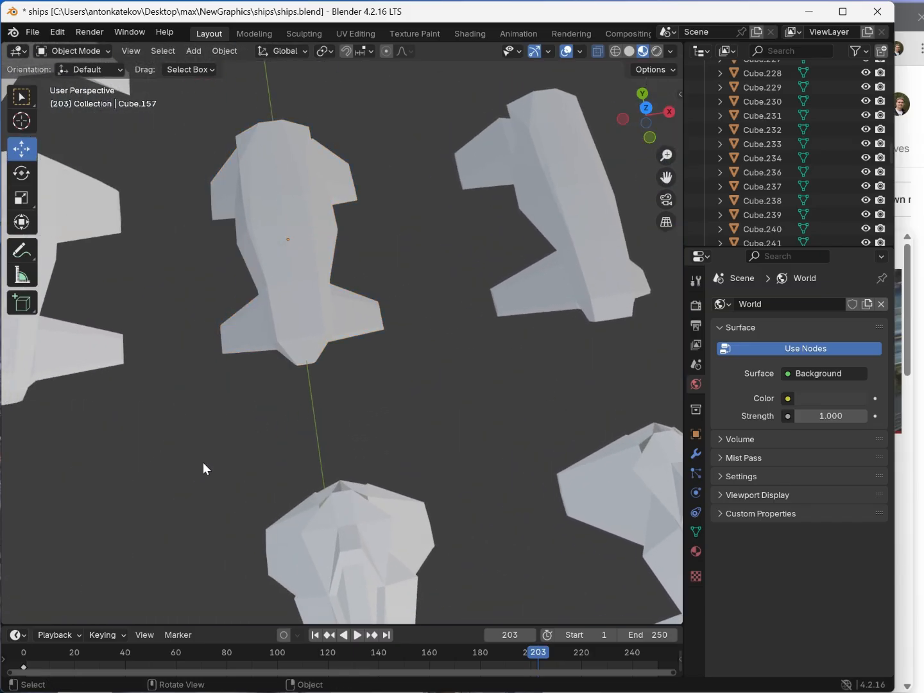
{"action": "middle_click_drag", "start_coordinate": [203, 462], "coordinate": [361, 437], "text": "shift"}
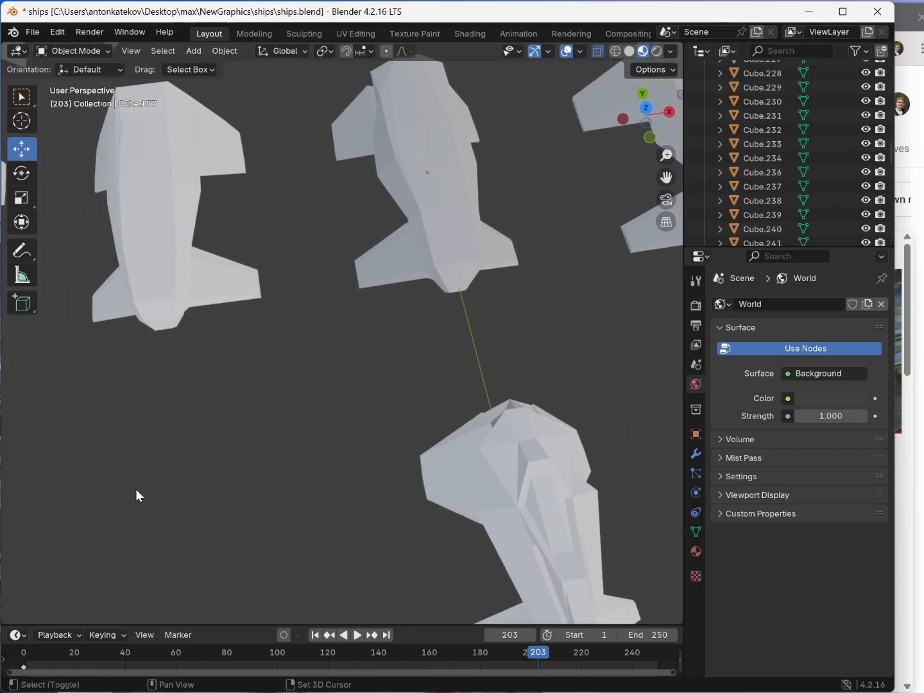
{"action": "scroll", "coordinate": [272, 448], "scroll_direction": "down", "scroll_amount": 1}
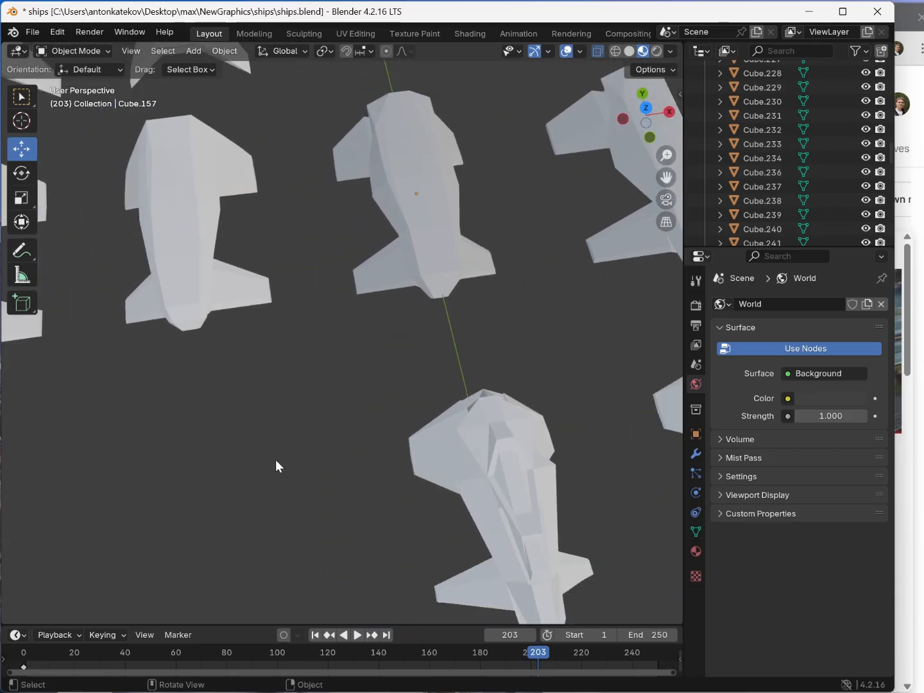
{"action": "middle_click_drag", "start_coordinate": [275, 458], "coordinate": [338, 415]}
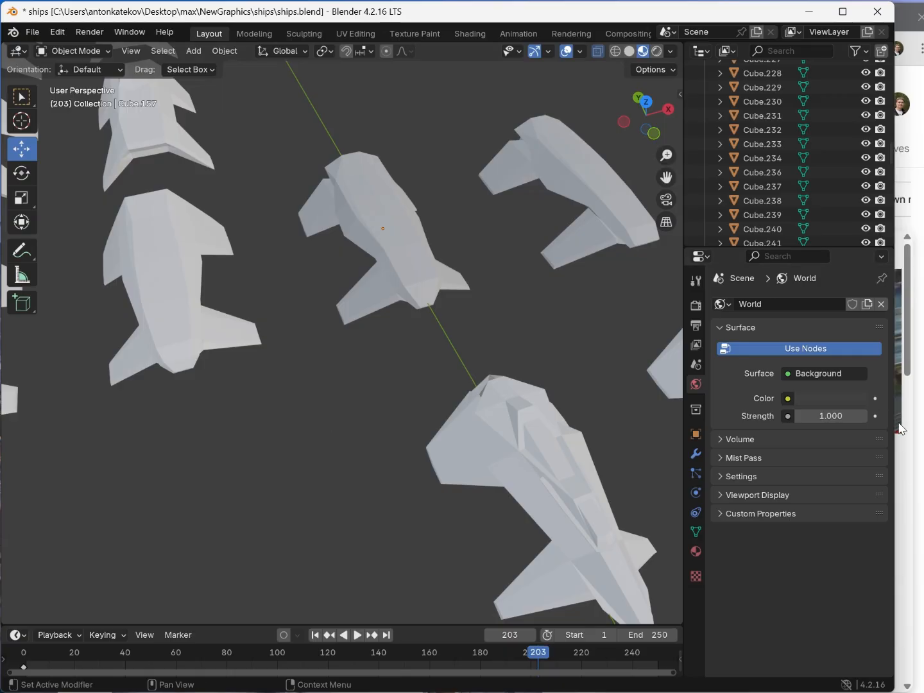
- Switch to Chrome and search Google Images in a new tab for "homeworld deserts of kharak support cruiser"
{"action": "left_click", "coordinate": [921, 444]}
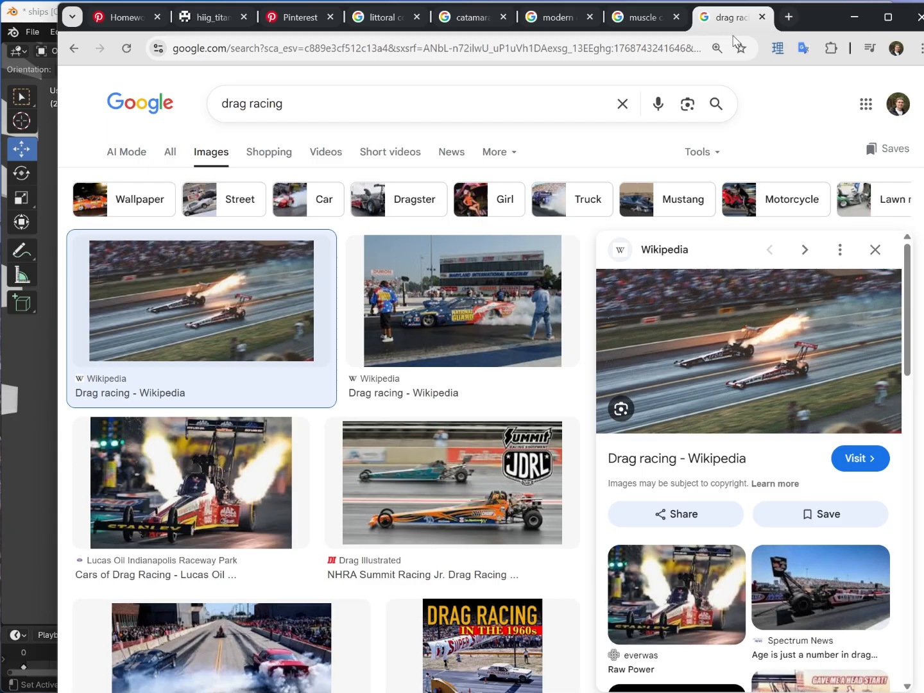
{"action": "left_click", "coordinate": [782, 19]}
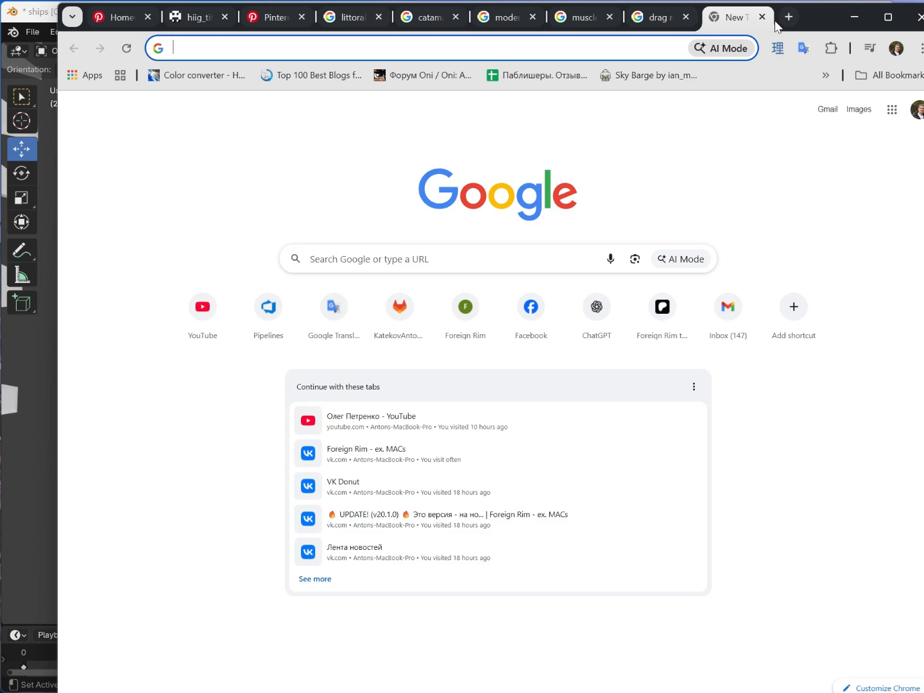
{"action": "type", "text": "homewo"}
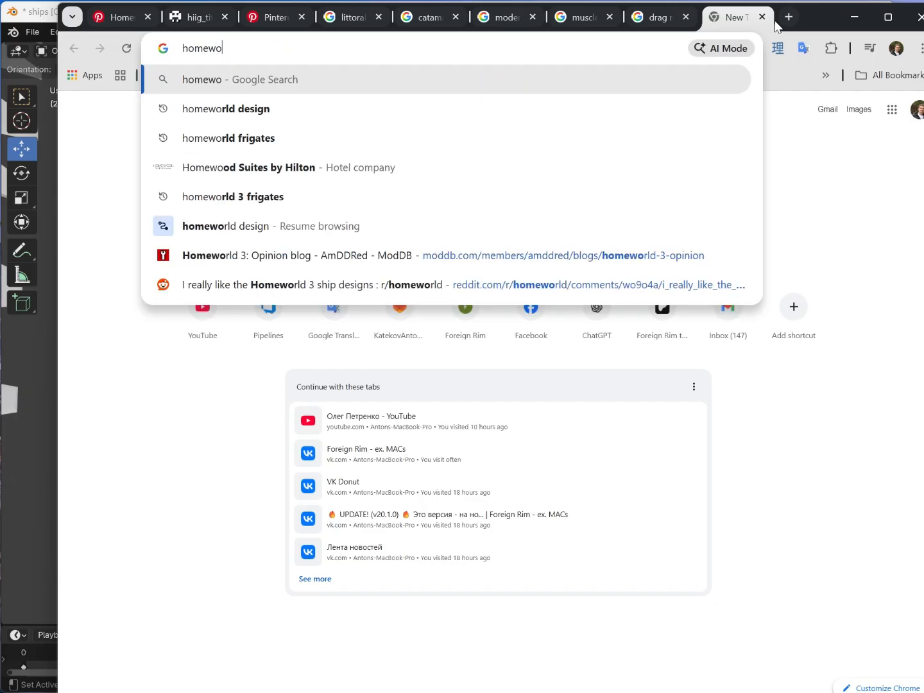
{"action": "type", "text": "rld deserts"}
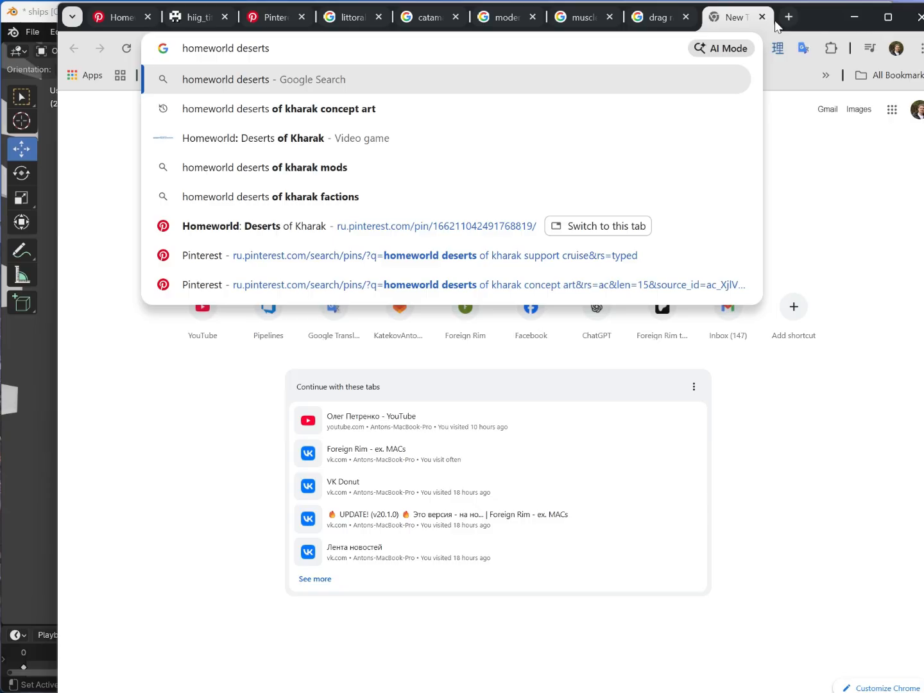
{"action": "key", "text": "Down"}
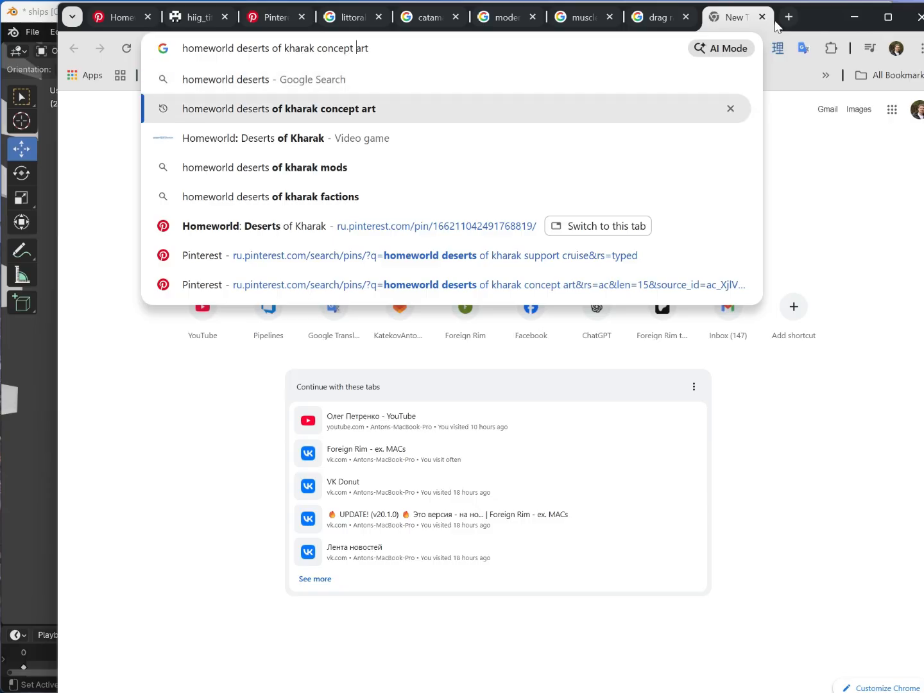
{"action": "key", "text": "shift+End"}
{"action": "type", "text": "sup"}
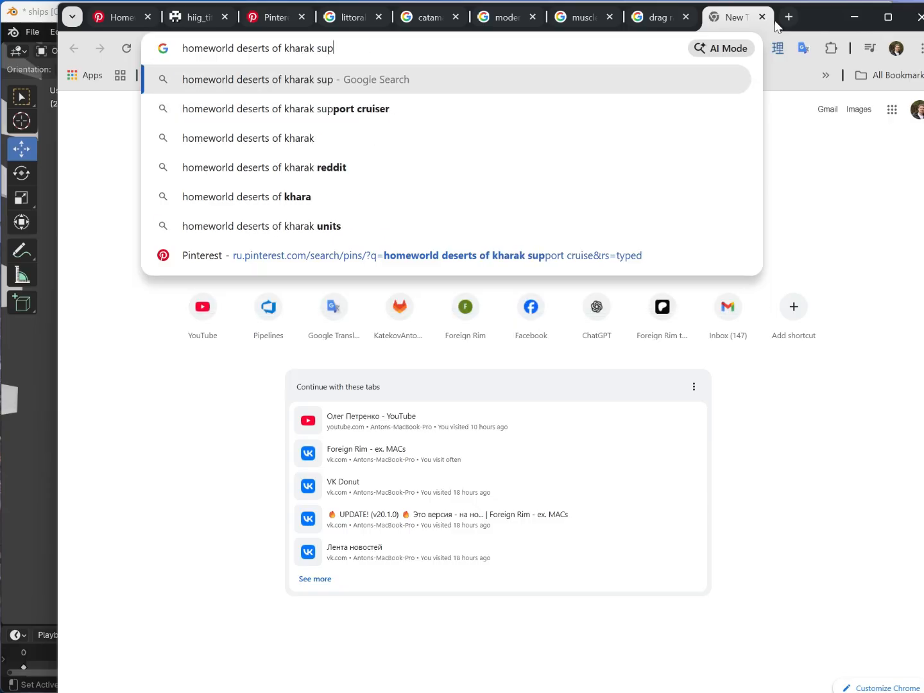
{"action": "type", "text": "port c"}
{"action": "key", "text": "Down"}
{"action": "key", "text": "Return"}
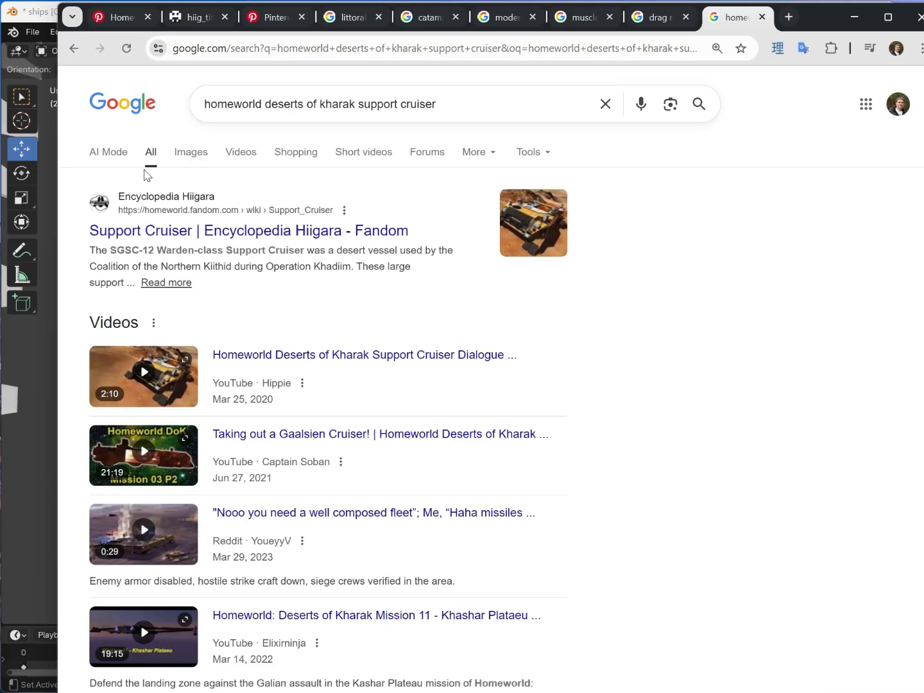
{"action": "left_click", "coordinate": [196, 164]}
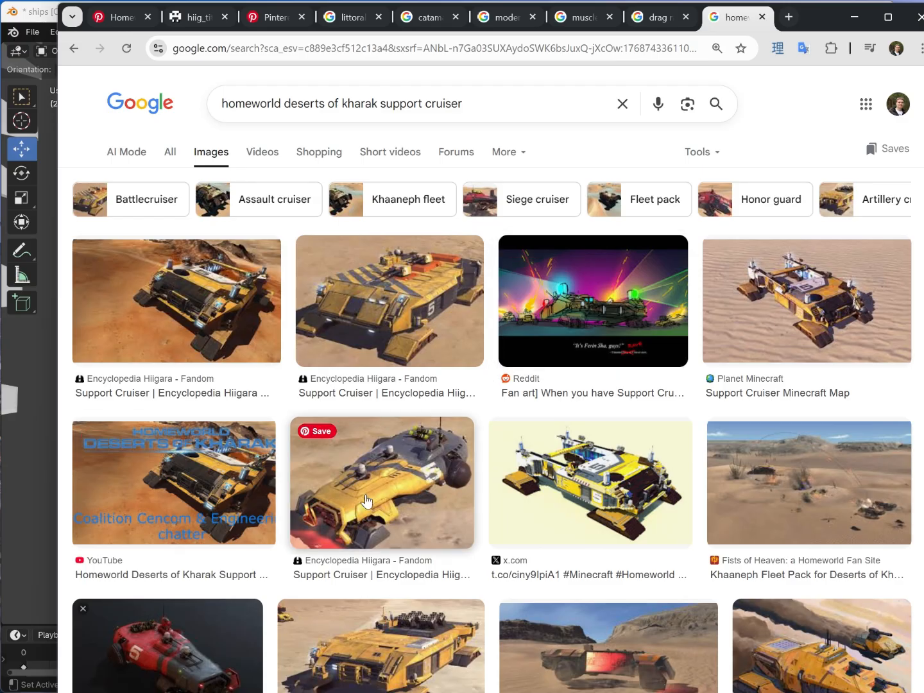
- View the Planet Minecraft support cruiser image and its source page, plus the related rear view from the same site
{"action": "left_click", "coordinate": [799, 285]}
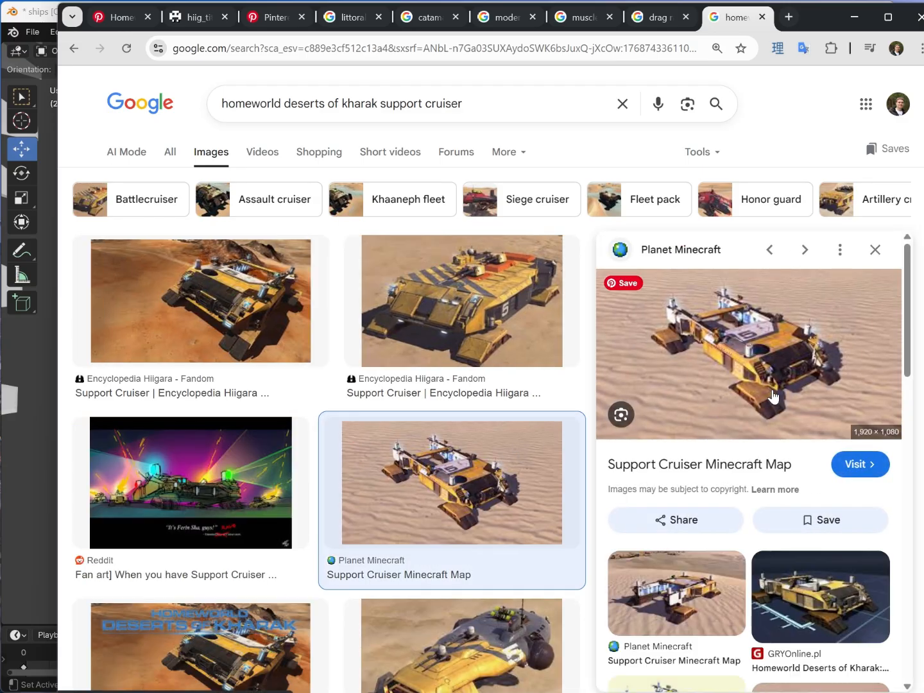
{"action": "left_click", "coordinate": [771, 389]}
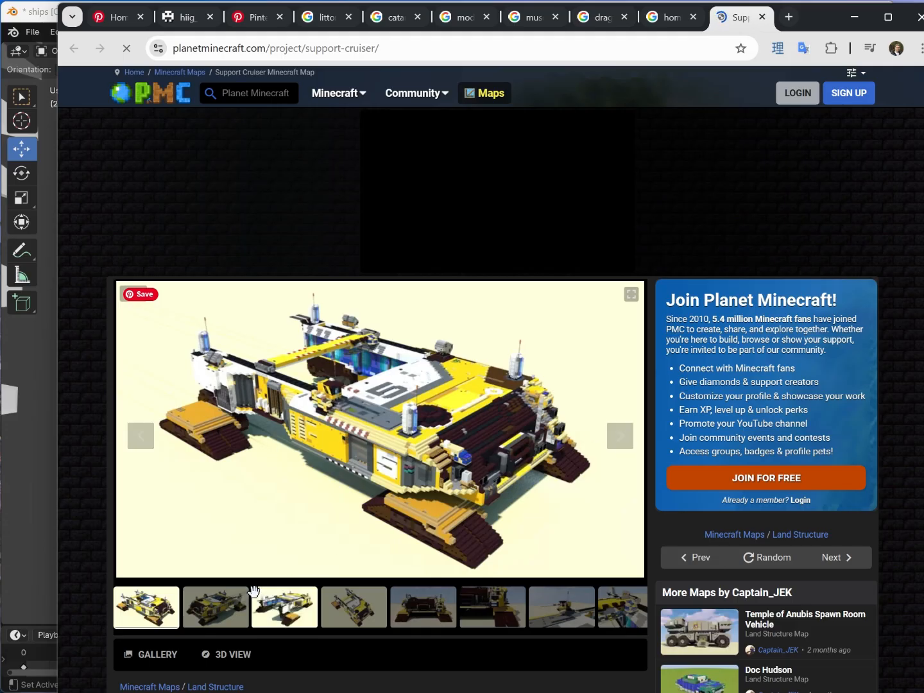
{"action": "key", "text": "ctrl+shift+Tab"}
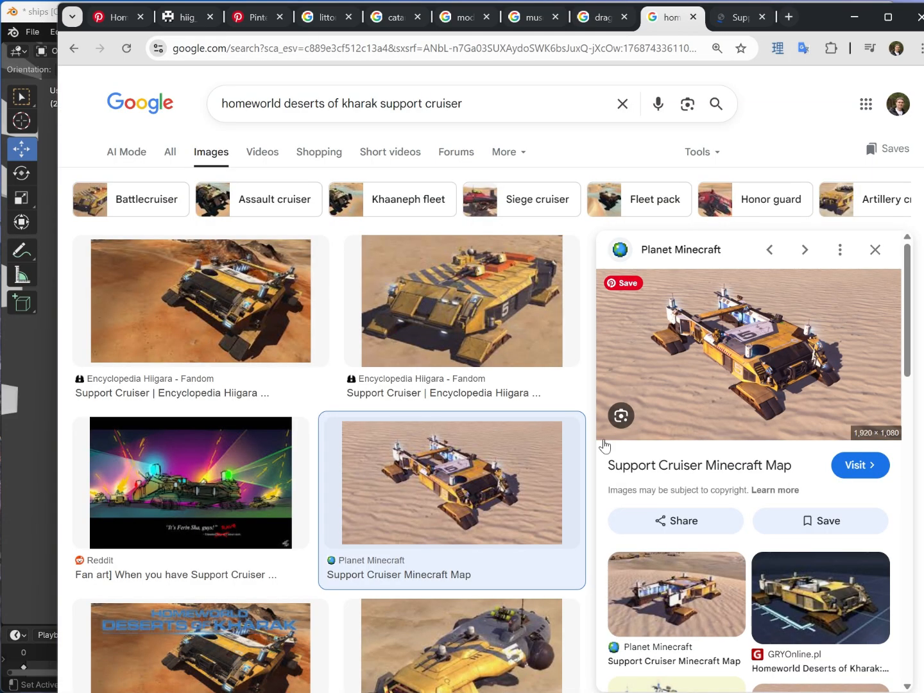
{"action": "scroll", "coordinate": [594, 563], "scroll_direction": "down", "scroll_amount": 2}
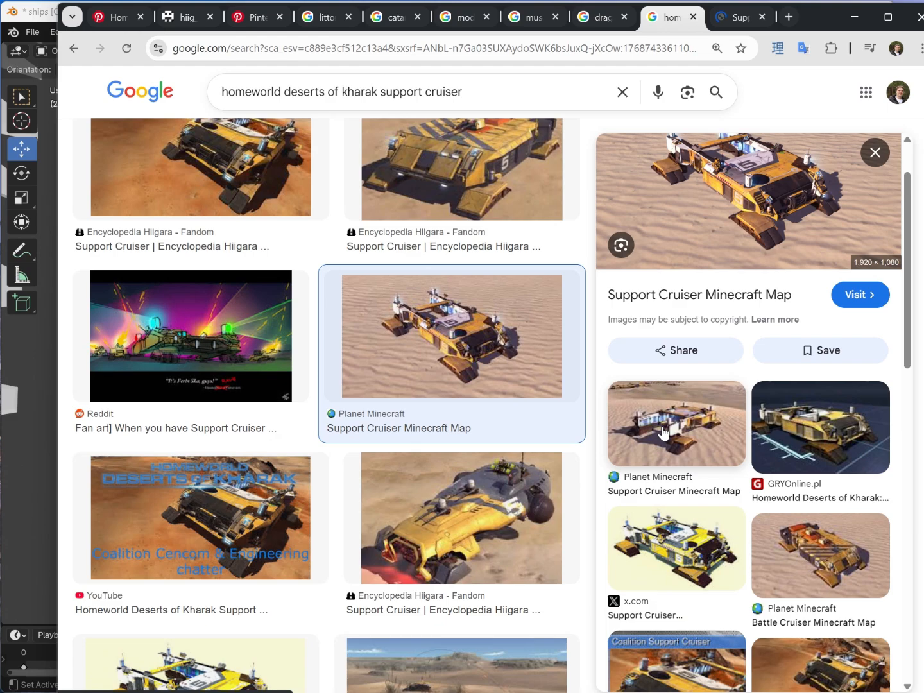
{"action": "left_click", "coordinate": [663, 434]}
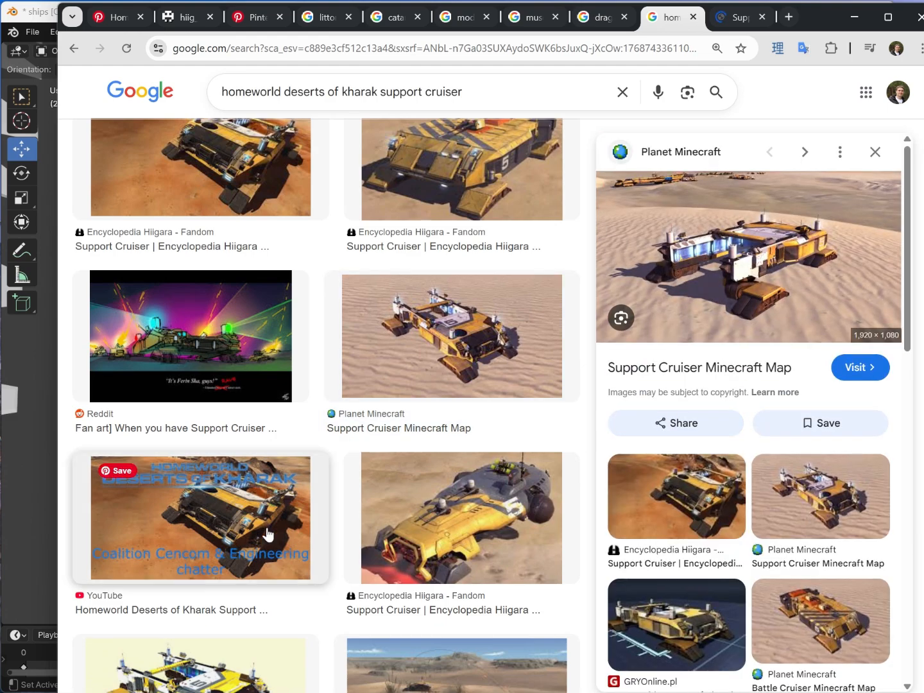
{"action": "scroll", "coordinate": [268, 532], "scroll_direction": "down", "scroll_amount": 4}
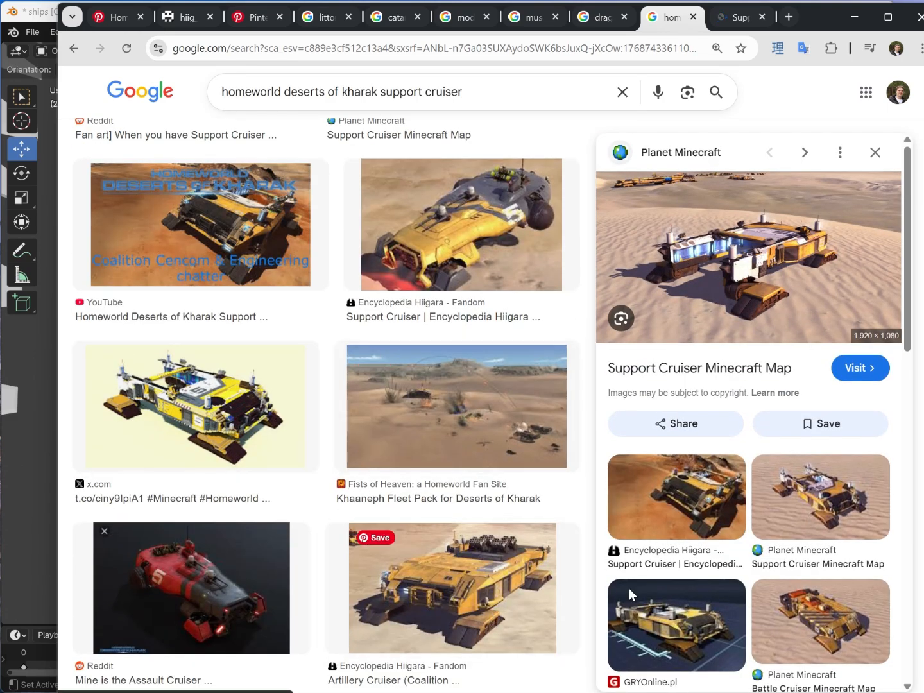
- Open the GRYOnline.pl source page of the support cruiser image and find the Support Cruiser picture in its unit list
{"action": "left_click", "coordinate": [671, 640]}
{"action": "left_click", "coordinate": [675, 386]}
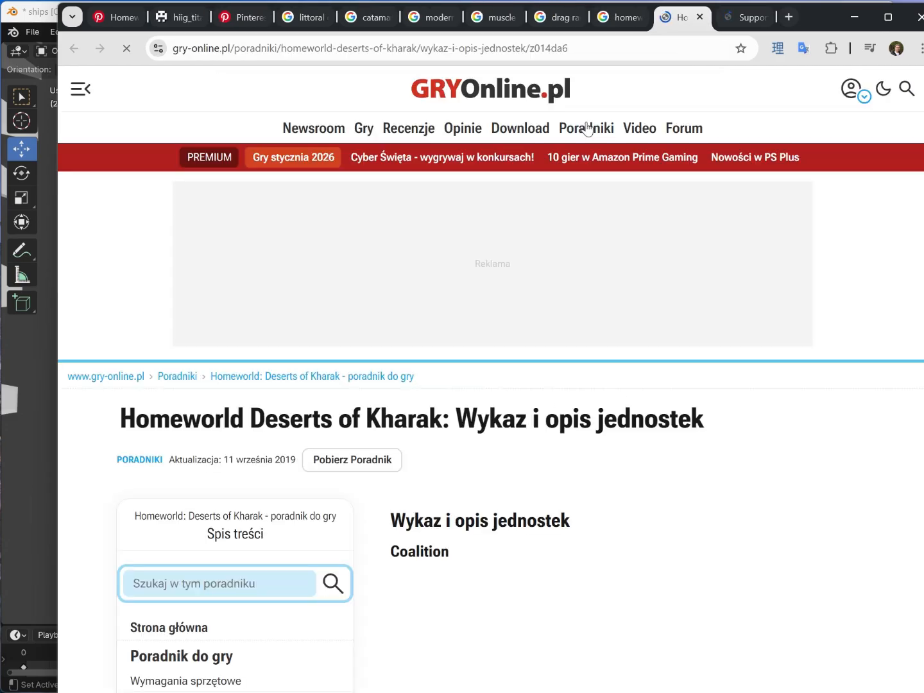
{"action": "scroll", "coordinate": [614, 387], "scroll_direction": "down", "scroll_amount": 10}
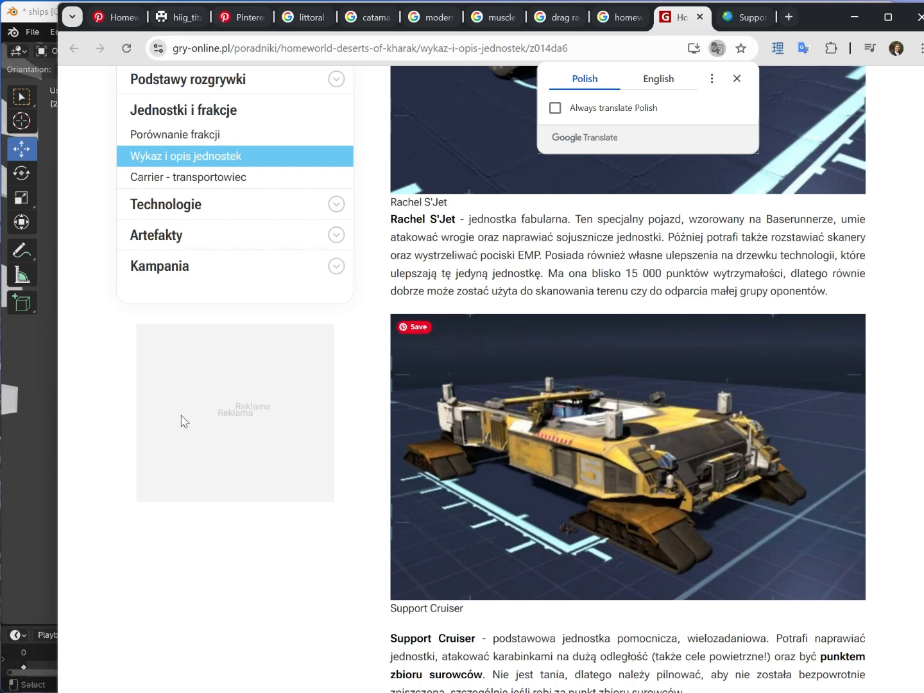
- Return to Blender and inspect the ships with uncoloured frames wrapped around their hulls close up
{"action": "left_click", "coordinate": [34, 463]}
{"action": "middle_click_drag", "start_coordinate": [318, 465], "coordinate": [651, 206], "text": "shift"}
{"action": "scroll", "coordinate": [364, 345], "scroll_direction": "down", "scroll_amount": 1}
{"action": "middle_click_drag", "start_coordinate": [363, 350], "coordinate": [411, 434]}
{"action": "left_click", "coordinate": [410, 435]}
{"action": "left_click", "coordinate": [503, 412]}
{"action": "middle_click_drag", "start_coordinate": [407, 360], "coordinate": [375, 426]}
{"action": "middle_click_drag", "start_coordinate": [443, 320], "coordinate": [349, 384], "text": "shift"}
{"action": "left_click", "coordinate": [404, 359]}
{"action": "scroll", "coordinate": [482, 323], "scroll_direction": "up", "scroll_amount": 2}
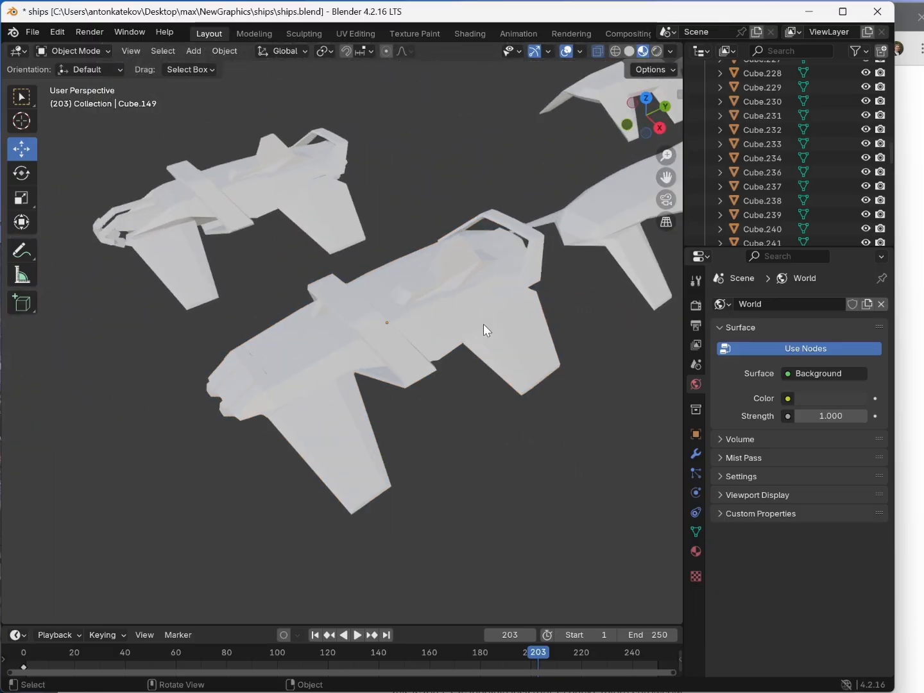
{"action": "middle_click_drag", "start_coordinate": [410, 360], "coordinate": [321, 404], "text": "shift"}
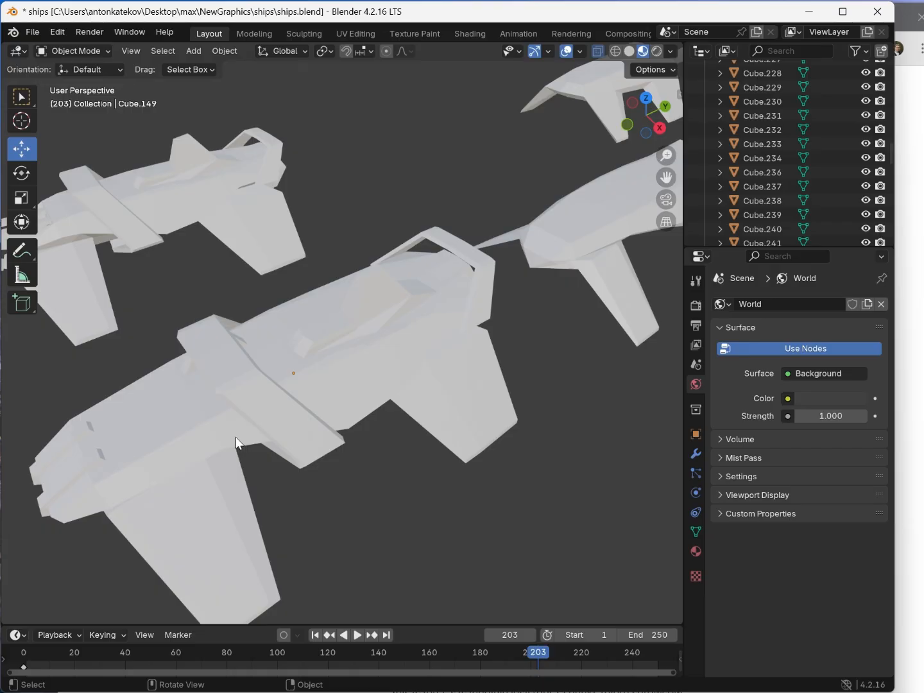
- Inspect the ship with two orange hull frames from several angles, checking the frames as a separate object
{"action": "middle_click_drag", "start_coordinate": [462, 350], "coordinate": [322, 372]}
{"action": "left_click", "coordinate": [253, 371]}
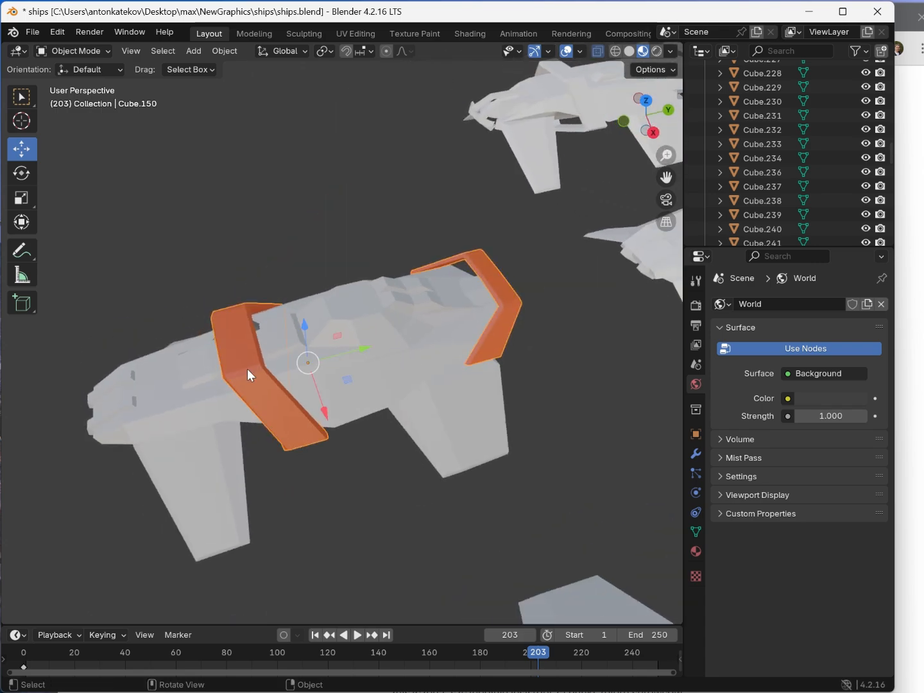
{"action": "left_click", "coordinate": [246, 331]}
{"action": "left_click", "coordinate": [491, 243]}
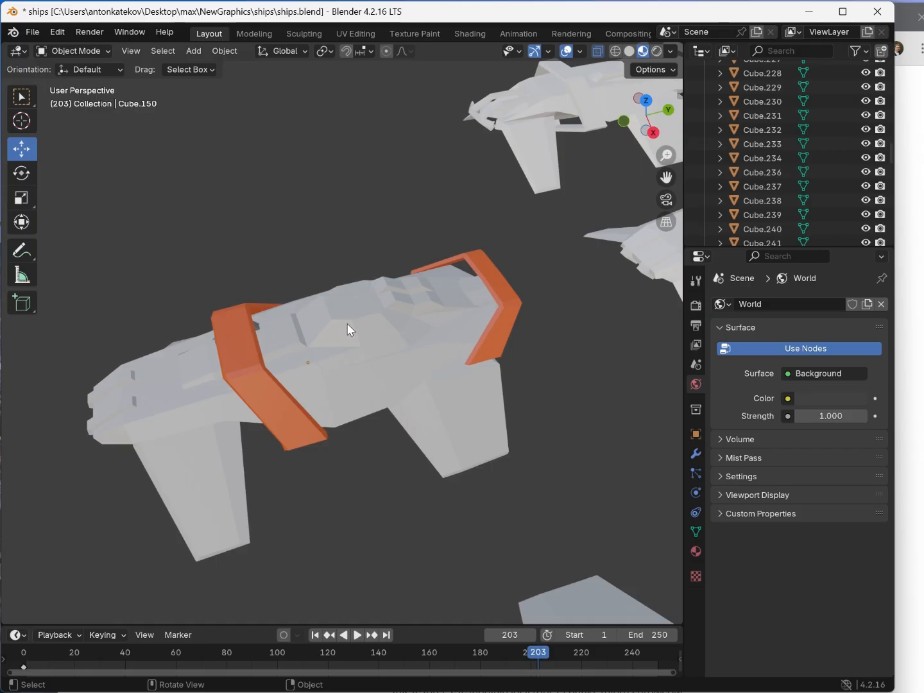
{"action": "middle_click_drag", "start_coordinate": [356, 344], "coordinate": [289, 396]}
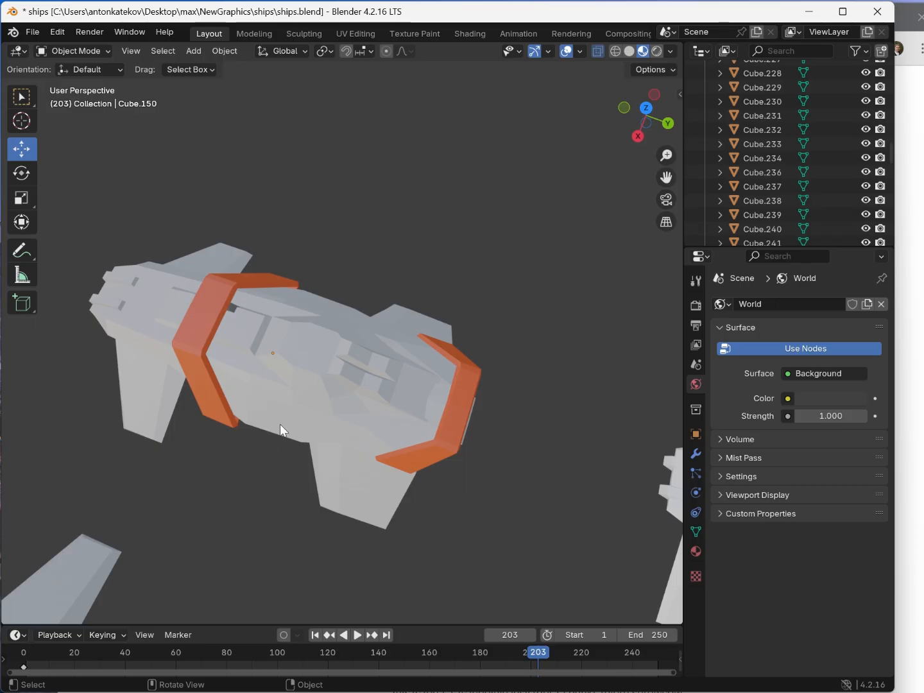
{"action": "scroll", "coordinate": [379, 333], "scroll_direction": "down", "scroll_amount": 5}
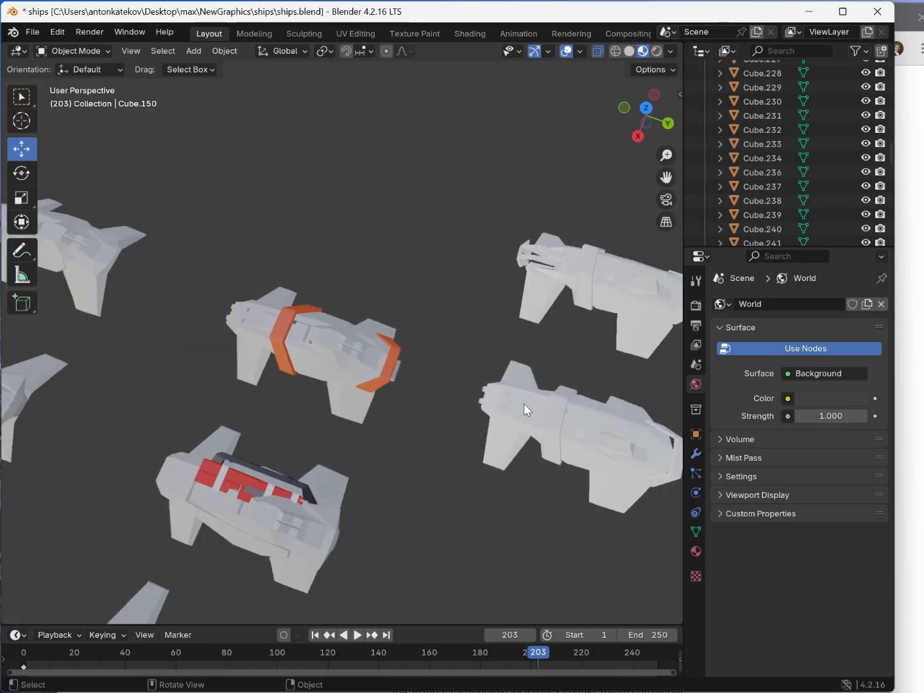
{"action": "scroll", "coordinate": [522, 403], "scroll_direction": "down", "scroll_amount": 4}
{"action": "middle_click_drag", "start_coordinate": [425, 406], "coordinate": [250, 473]}
{"action": "scroll", "coordinate": [335, 325], "scroll_direction": "up", "scroll_amount": 5}
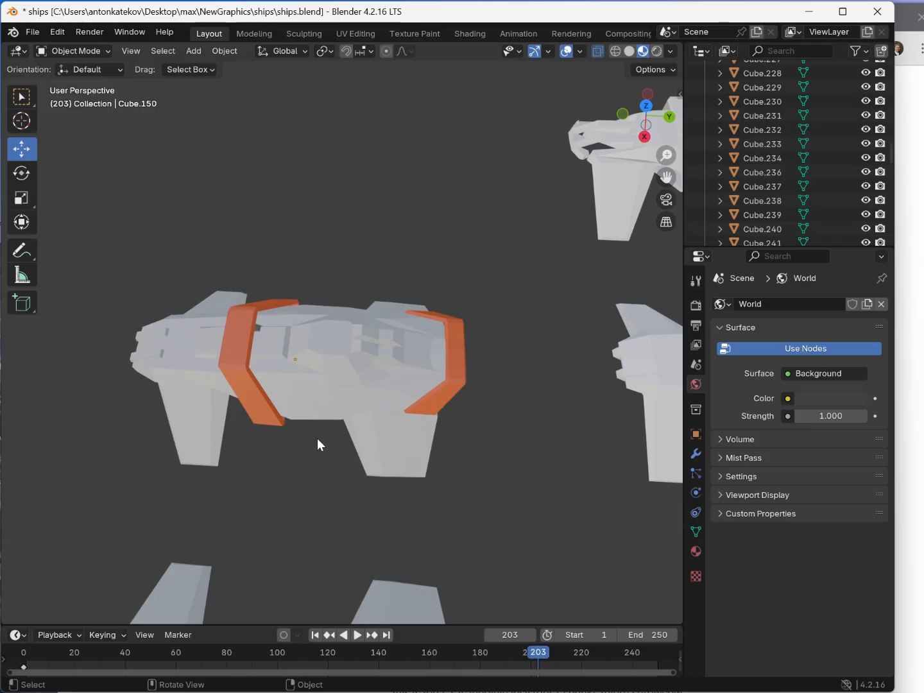
- Examine the two ships carrying red deck modules from several angles, including the one with the black side rail
{"action": "middle_click_drag", "start_coordinate": [268, 505], "coordinate": [408, 471]}
{"action": "middle_click_drag", "start_coordinate": [442, 384], "coordinate": [360, 433]}
{"action": "middle_click_drag", "start_coordinate": [475, 416], "coordinate": [437, 379]}
{"action": "middle_click_drag", "start_coordinate": [519, 416], "coordinate": [488, 395]}
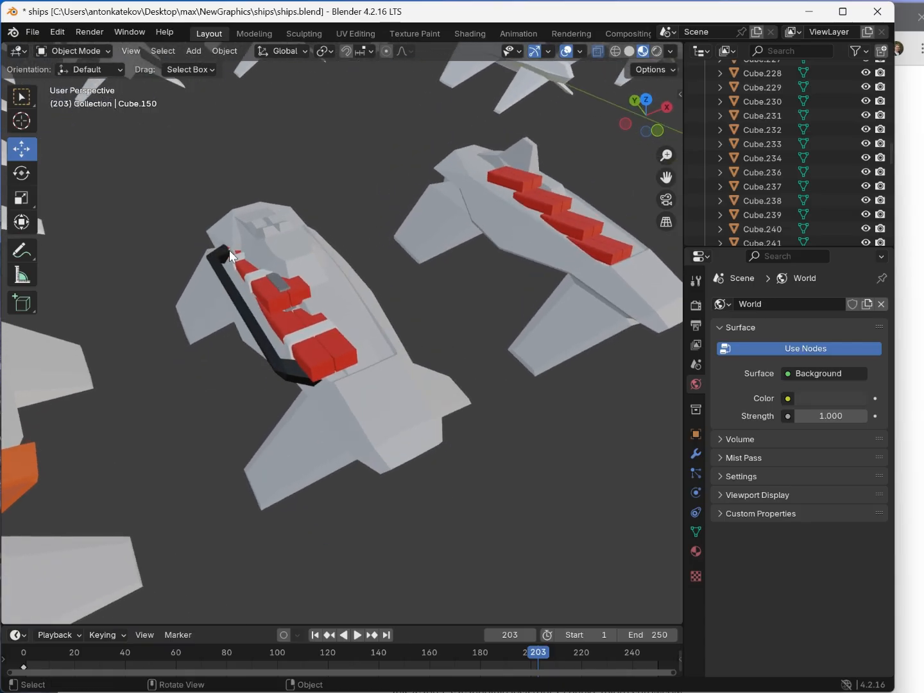
{"action": "middle_click_drag", "start_coordinate": [424, 347], "coordinate": [544, 332]}
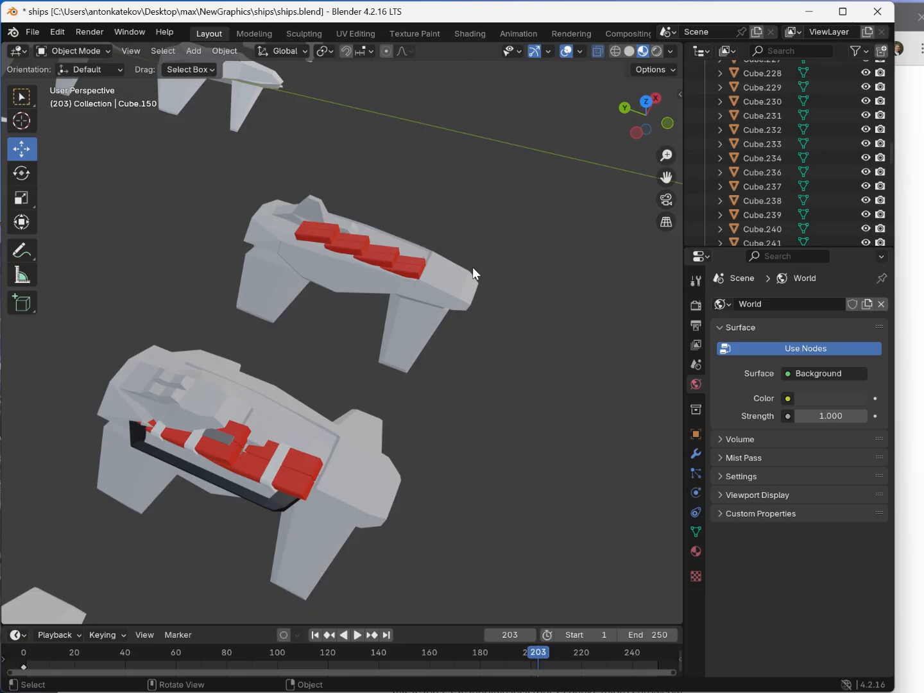
- Compare the orange-framed ship with the two red-module ships in the same row
{"action": "middle_click_drag", "start_coordinate": [458, 394], "coordinate": [395, 405]}
{"action": "scroll", "coordinate": [326, 441], "scroll_direction": "down", "scroll_amount": 2}
{"action": "middle_click_drag", "start_coordinate": [326, 441], "coordinate": [344, 371], "text": "shift"}
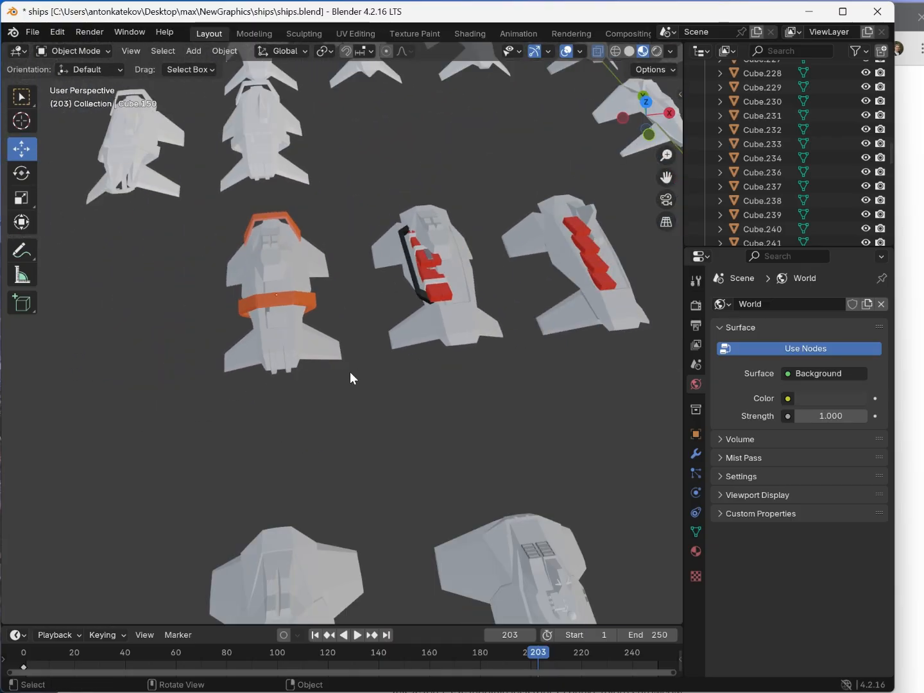
{"action": "middle_click_drag", "start_coordinate": [411, 351], "coordinate": [307, 381]}
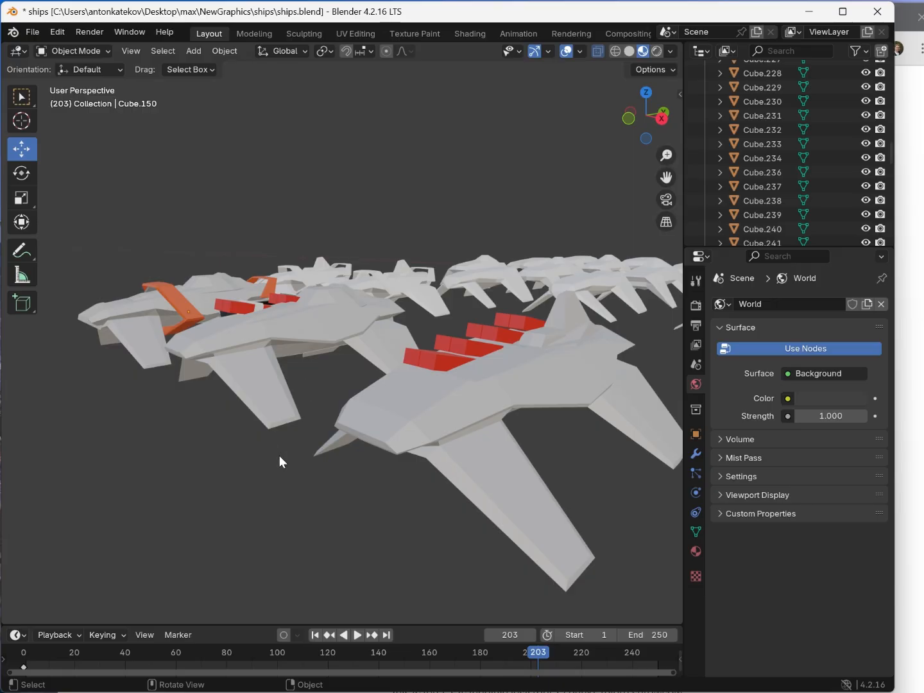
{"action": "middle_click_drag", "start_coordinate": [295, 449], "coordinate": [246, 523]}
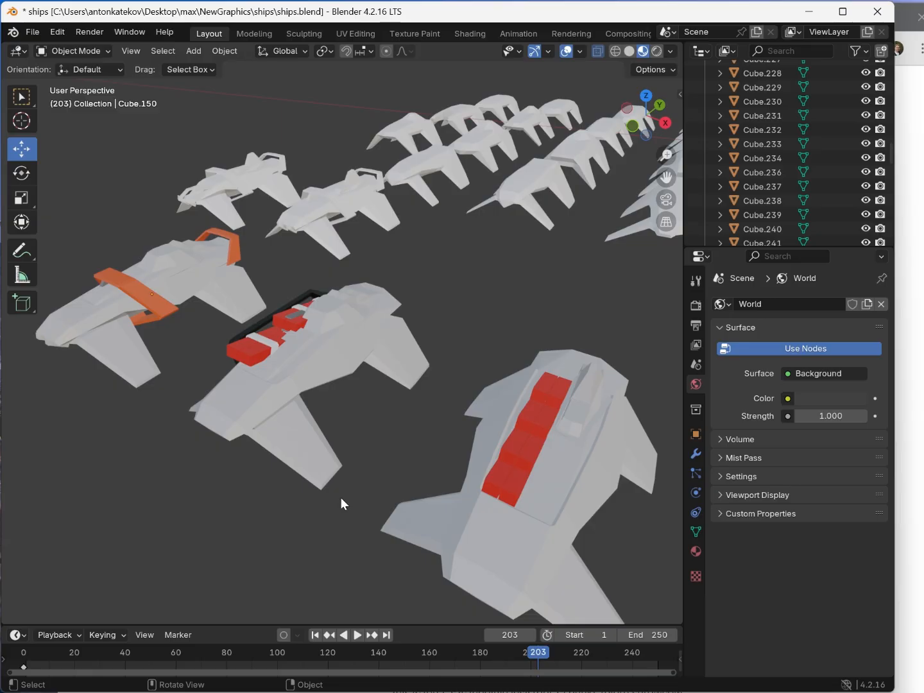
{"action": "middle_click_drag", "start_coordinate": [361, 505], "coordinate": [651, 451]}
- Examine the pointed-nose ships with blue and orange panels in the neighbouring group of coloured, detailed ships
{"action": "middle_click_drag", "start_coordinate": [293, 475], "coordinate": [575, 343]}
{"action": "scroll", "coordinate": [527, 336], "scroll_direction": "down", "scroll_amount": 4}
{"action": "middle_click_drag", "start_coordinate": [420, 326], "coordinate": [146, 411]}
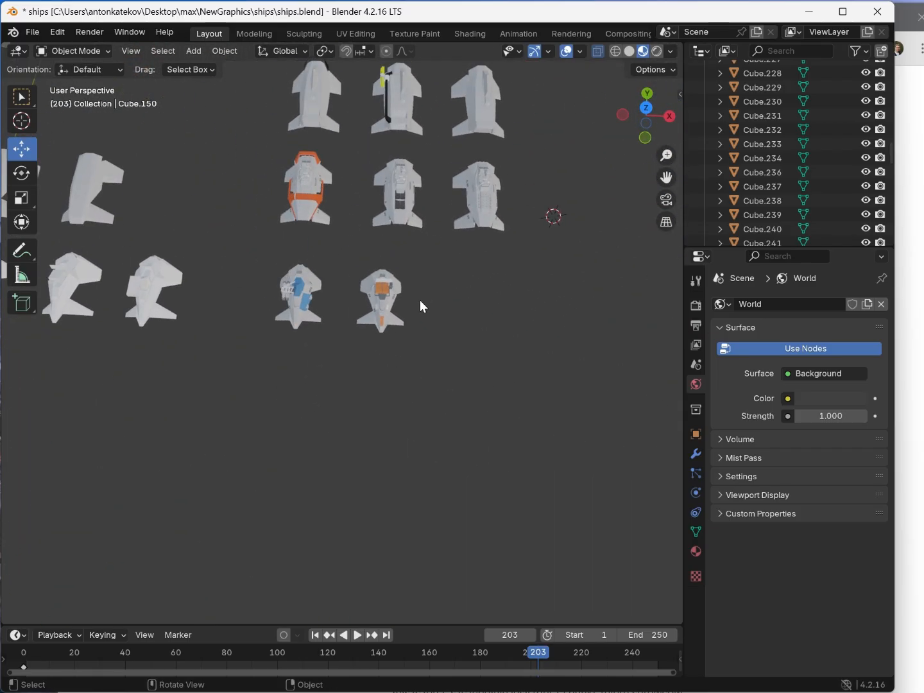
{"action": "scroll", "coordinate": [379, 246], "scroll_direction": "up", "scroll_amount": 7}
{"action": "middle_click_drag", "start_coordinate": [378, 246], "coordinate": [321, 346]}
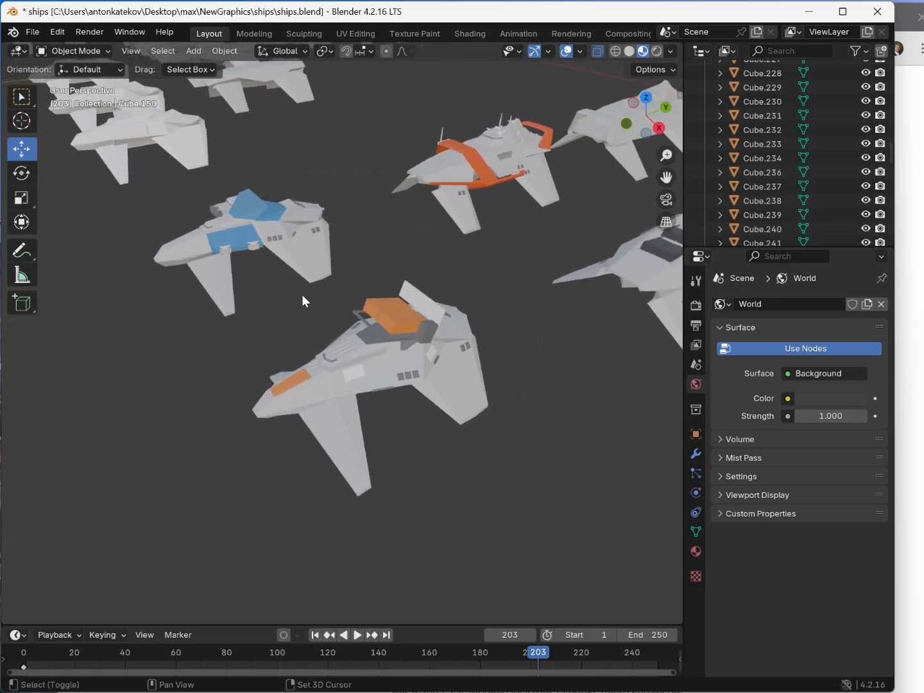
- Survey the neighbouring ships up to the one with the black side rail and yellow outrigger
{"action": "middle_click_drag", "start_coordinate": [264, 252], "coordinate": [564, 505], "text": "shift"}
{"action": "middle_click_drag", "start_coordinate": [398, 296], "coordinate": [102, 335], "text": "shift"}
{"action": "middle_click_drag", "start_coordinate": [467, 333], "coordinate": [148, 348], "text": "shift"}
{"action": "middle_click_drag", "start_coordinate": [346, 444], "coordinate": [292, 478]}
{"action": "middle_click_drag", "start_coordinate": [366, 577], "coordinate": [677, 340], "text": "shift"}
{"action": "left_click", "coordinate": [188, 335]}
{"action": "middle_click_drag", "start_coordinate": [197, 359], "coordinate": [492, 375]}
{"action": "left_click", "coordinate": [539, 301]}
{"action": "middle_click_drag", "start_coordinate": [576, 308], "coordinate": [597, 292], "text": "shift"}
{"action": "middle_click_drag", "start_coordinate": [403, 328], "coordinate": [343, 357]}
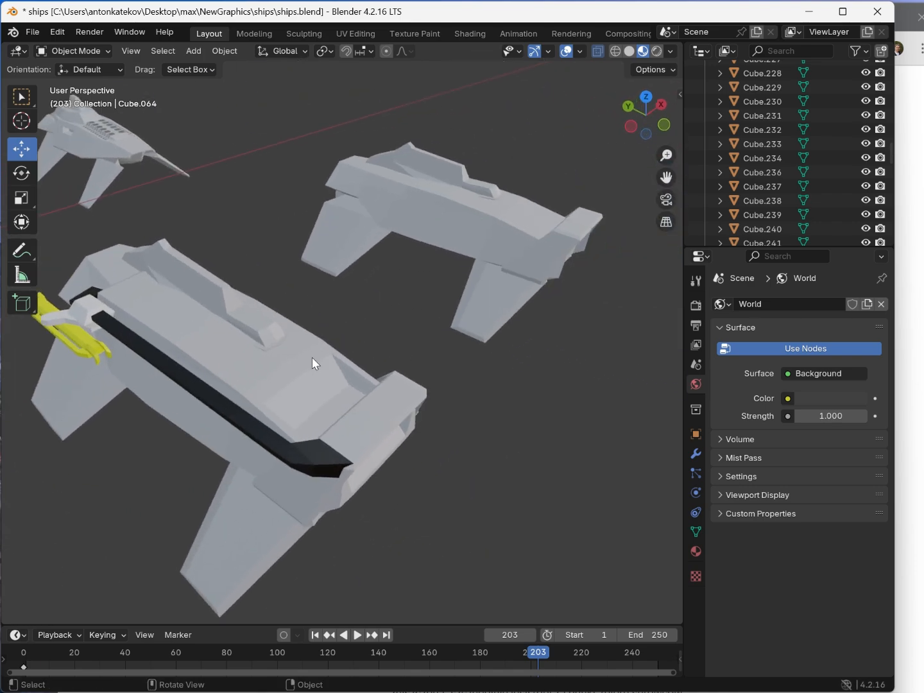
- Compare the black-railed ship with yellow outrigger against the plain ship beside it, selecting the plain hull
{"action": "middle_click_drag", "start_coordinate": [125, 361], "coordinate": [197, 359], "text": "shift"}
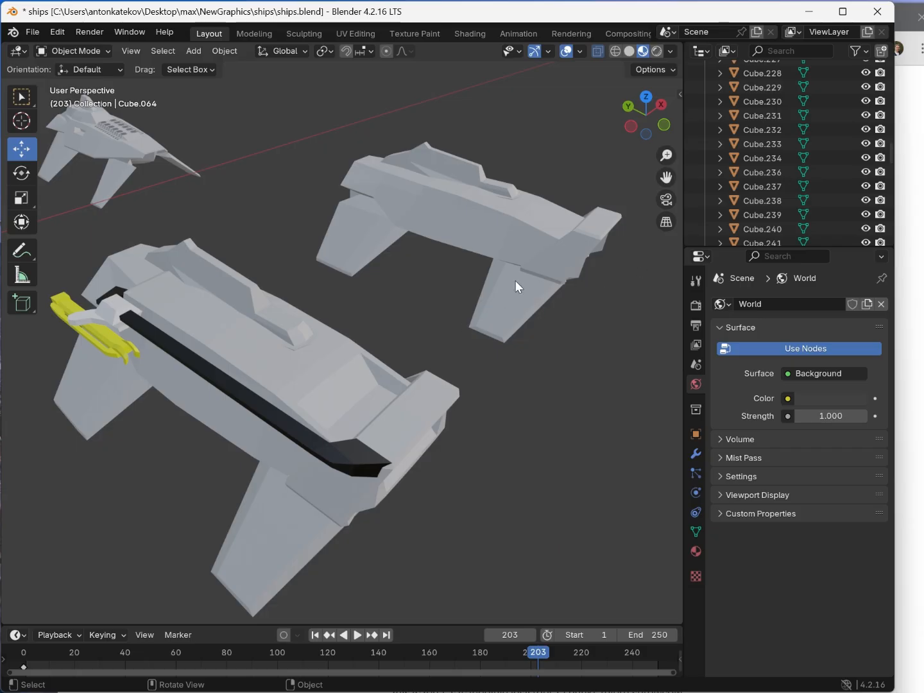
{"action": "scroll", "coordinate": [375, 356], "scroll_direction": "down", "scroll_amount": 4}
{"action": "left_click", "coordinate": [355, 402]}
{"action": "left_click", "coordinate": [534, 261]}
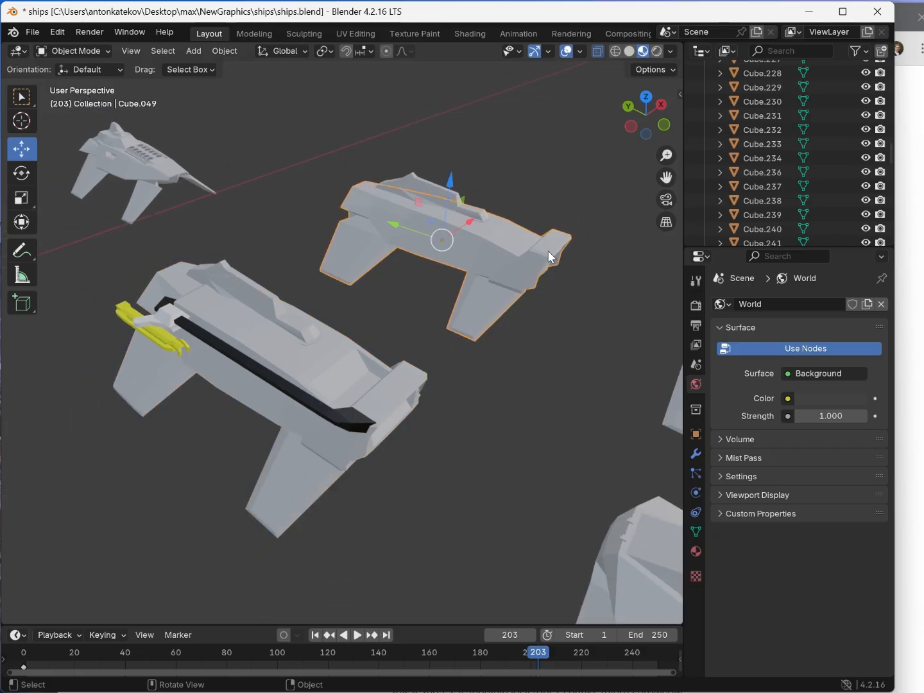
{"action": "middle_click_drag", "start_coordinate": [254, 390], "coordinate": [435, 235], "text": "shift"}
{"action": "left_click", "coordinate": [306, 379]}
{"action": "middle_click_drag", "start_coordinate": [290, 379], "coordinate": [414, 297], "text": "shift"}
{"action": "middle_click_drag", "start_coordinate": [559, 286], "coordinate": [411, 244]}
- Examine the ship carrying four stepped red deck modules, selecting its hull to check which parts are separate
{"action": "scroll", "coordinate": [347, 266], "scroll_direction": "down", "scroll_amount": 5}
{"action": "middle_click_drag", "start_coordinate": [336, 292], "coordinate": [365, 307], "text": "shift"}
{"action": "scroll", "coordinate": [417, 346], "scroll_direction": "up", "scroll_amount": 7}
{"action": "scroll", "coordinate": [327, 300], "scroll_direction": "up", "scroll_amount": 5}
{"action": "left_click", "coordinate": [399, 479]}
{"action": "middle_click_drag", "start_coordinate": [399, 480], "coordinate": [434, 350]}
{"action": "left_click", "coordinate": [496, 287]}
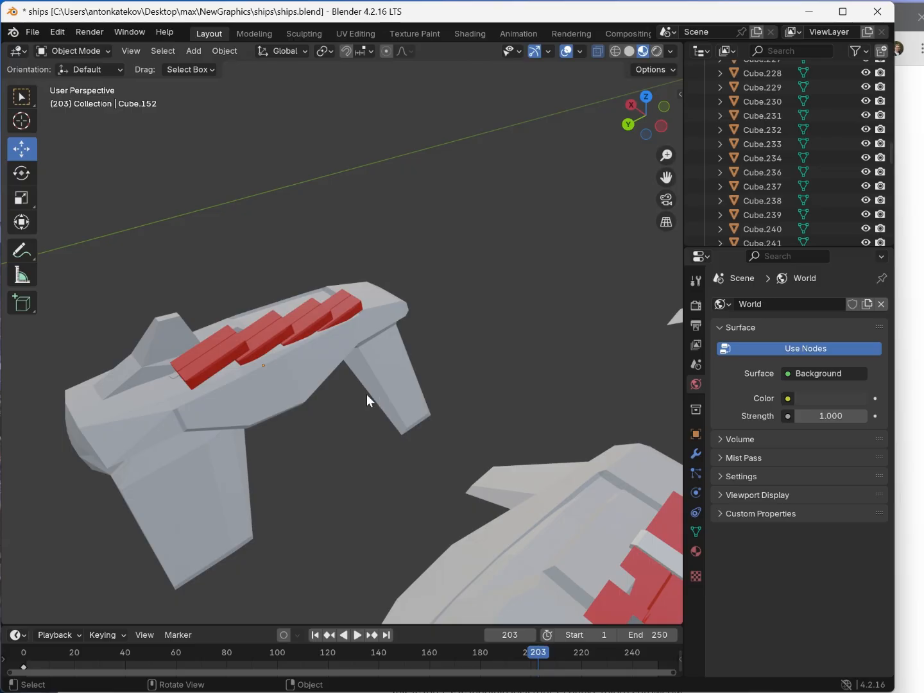
- Inspect the hull mesh of the ship with four stepped red modules in Edit Mode from the side
{"action": "middle_click_drag", "start_coordinate": [366, 394], "coordinate": [321, 369]}
{"action": "scroll", "coordinate": [321, 369], "scroll_direction": "up", "scroll_amount": 5}
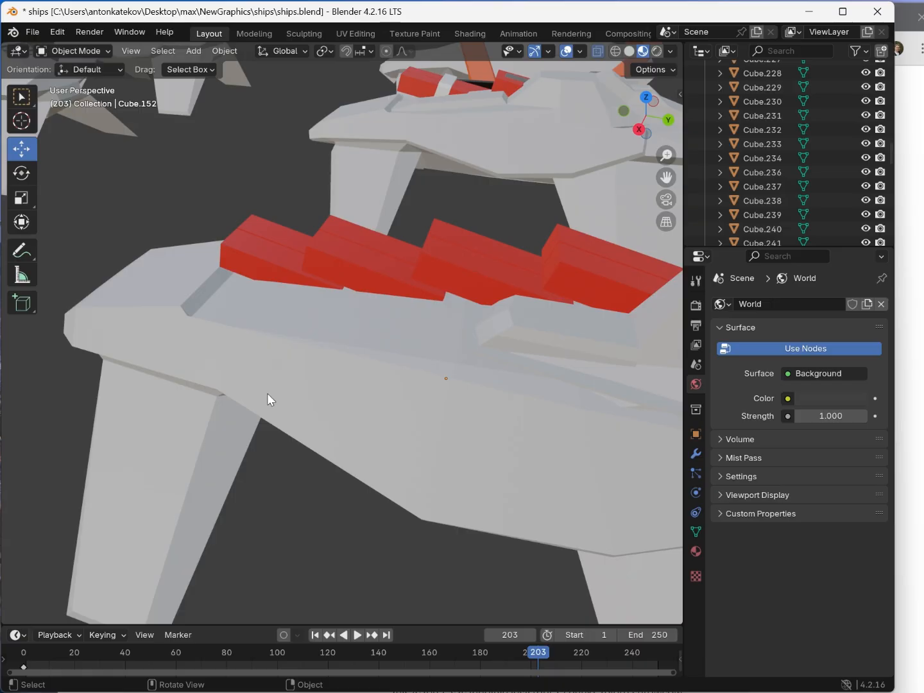
{"action": "middle_click_drag", "start_coordinate": [267, 400], "coordinate": [324, 349]}
{"action": "key", "text": "Tab"}
{"action": "middle_click_drag", "start_coordinate": [367, 394], "coordinate": [377, 419]}
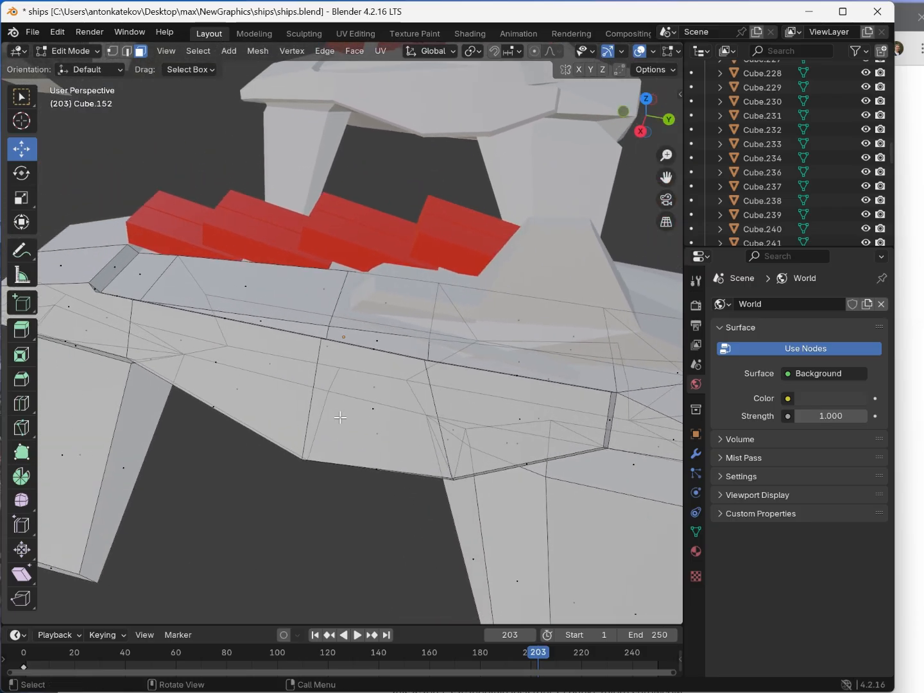
{"action": "middle_click_drag", "start_coordinate": [515, 320], "coordinate": [434, 361], "text": "shift"}
{"action": "middle_click_drag", "start_coordinate": [199, 380], "coordinate": [360, 352], "text": "shift"}
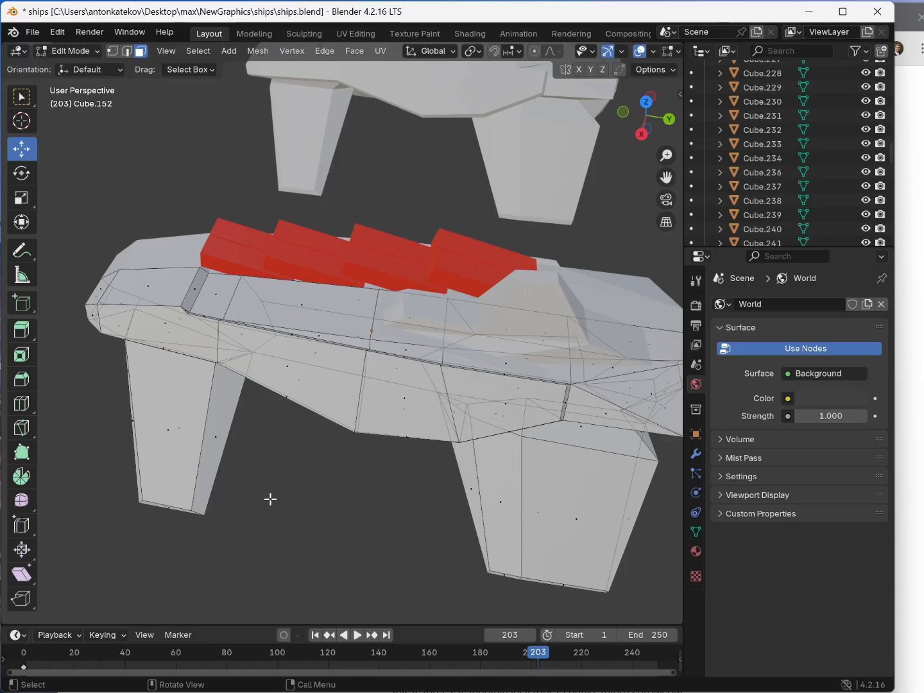
- Examine the grey ship with rear deck grilles and paired side vents next to its plain version
{"action": "scroll", "coordinate": [270, 498], "scroll_direction": "down", "scroll_amount": 4}
{"action": "middle_click_drag", "start_coordinate": [299, 476], "coordinate": [425, 440]}
{"action": "middle_click_drag", "start_coordinate": [251, 255], "coordinate": [338, 340], "text": "shift"}
{"action": "middle_click_drag", "start_coordinate": [337, 339], "coordinate": [284, 312]}
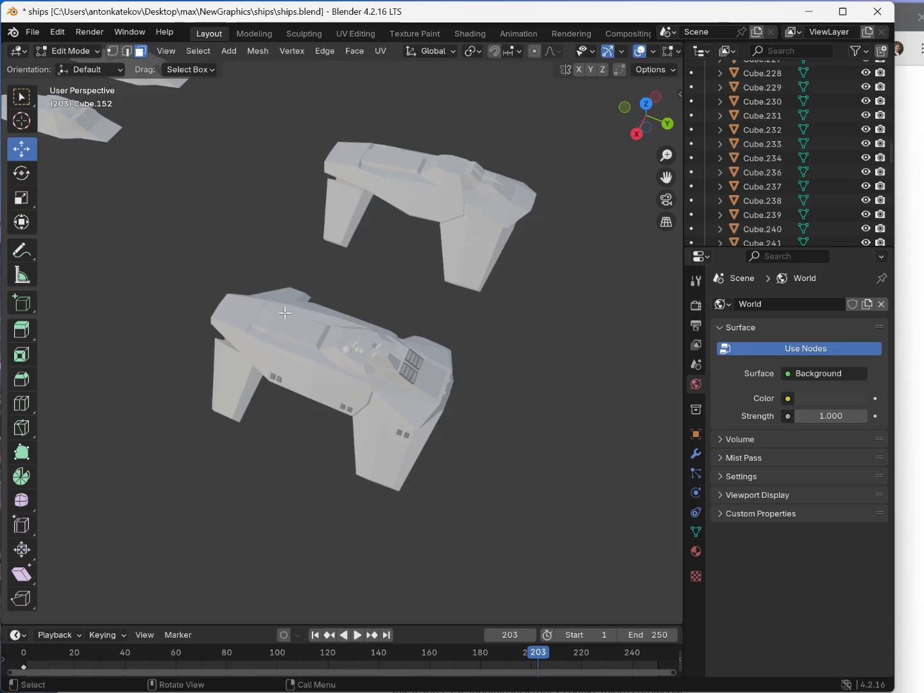
{"action": "scroll", "coordinate": [285, 313], "scroll_direction": "up", "scroll_amount": 3}
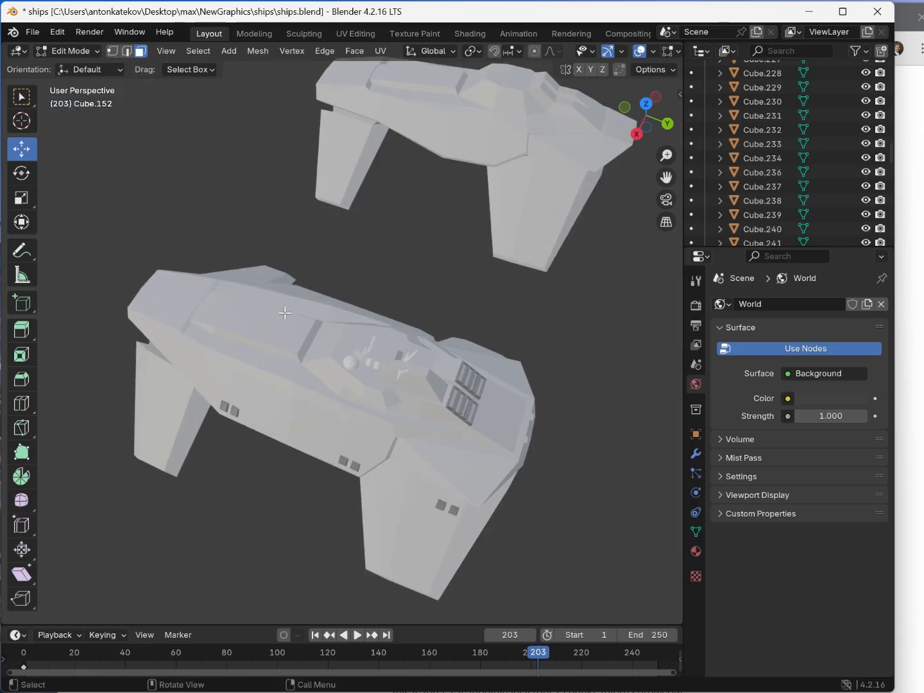
{"action": "middle_click_drag", "start_coordinate": [271, 443], "coordinate": [264, 459]}
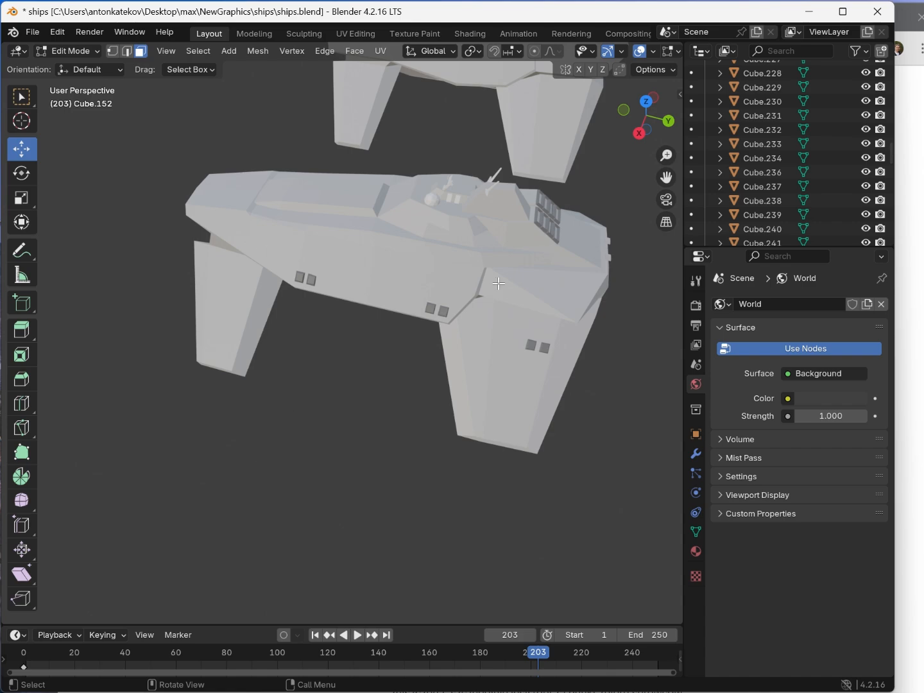
- Check the Support Cruiser picture in the browser against the grey ship with rear deck grilles in Blender
{"action": "key", "text": "alt+Tab"}
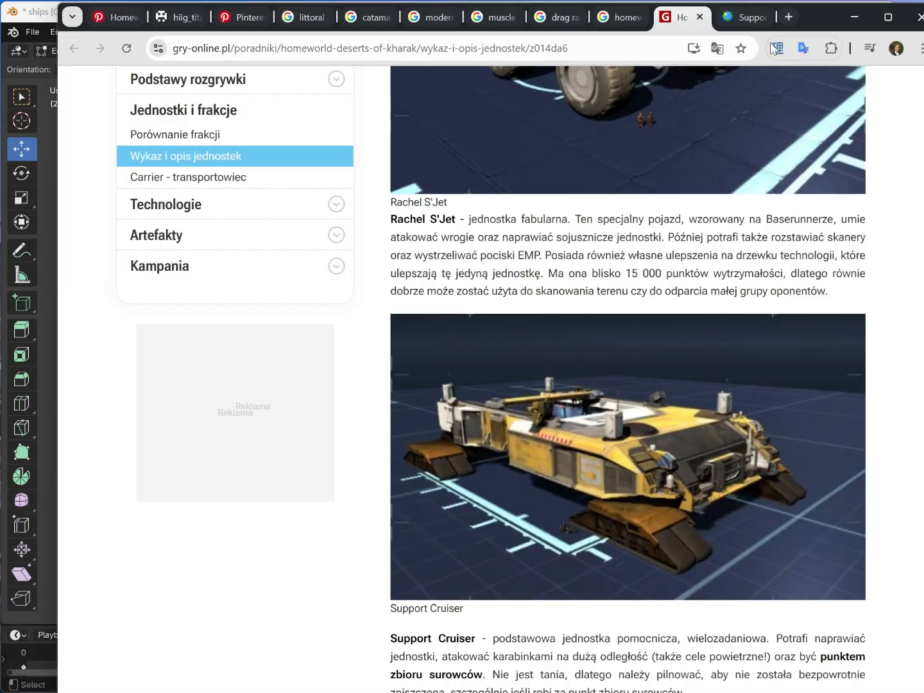
{"action": "left_click", "coordinate": [50, 394]}
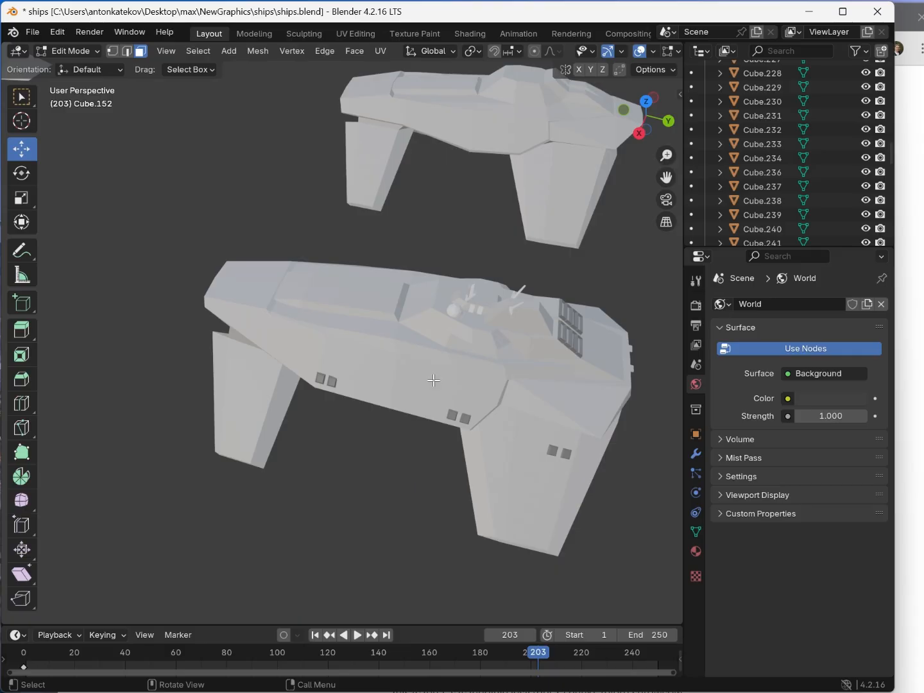
{"action": "scroll", "coordinate": [438, 377], "scroll_direction": "up", "scroll_amount": 4}
{"action": "scroll", "coordinate": [413, 394], "scroll_direction": "down", "scroll_amount": 3, "text": "shift"}
{"action": "middle_click_drag", "start_coordinate": [336, 421], "coordinate": [302, 433]}
{"action": "scroll", "coordinate": [350, 446], "scroll_direction": "down", "scroll_amount": 2}
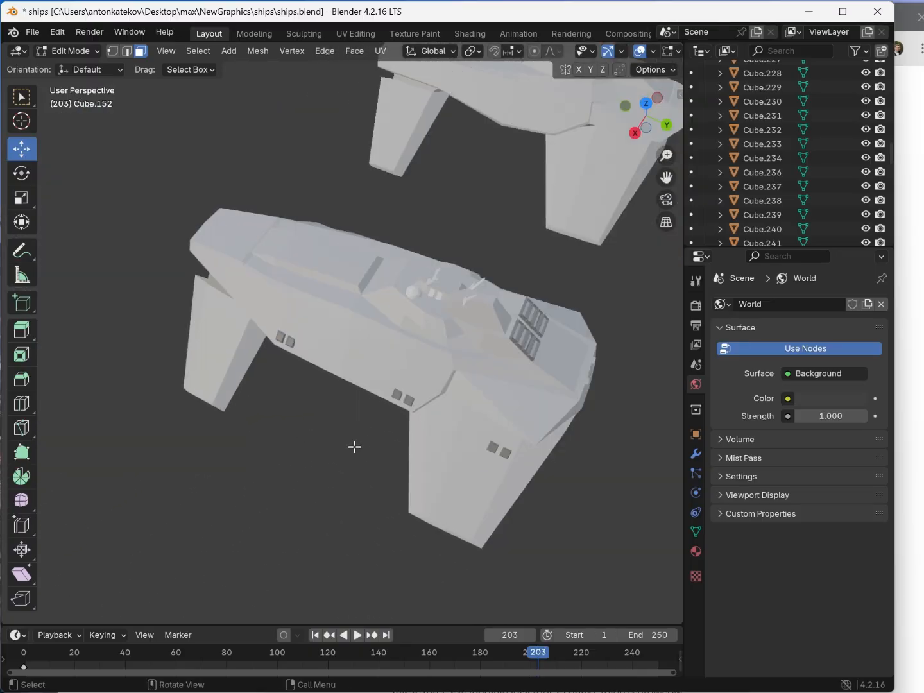
{"action": "middle_click_drag", "start_coordinate": [371, 447], "coordinate": [327, 418]}
{"action": "scroll", "coordinate": [325, 415], "scroll_direction": "up", "scroll_amount": 2}
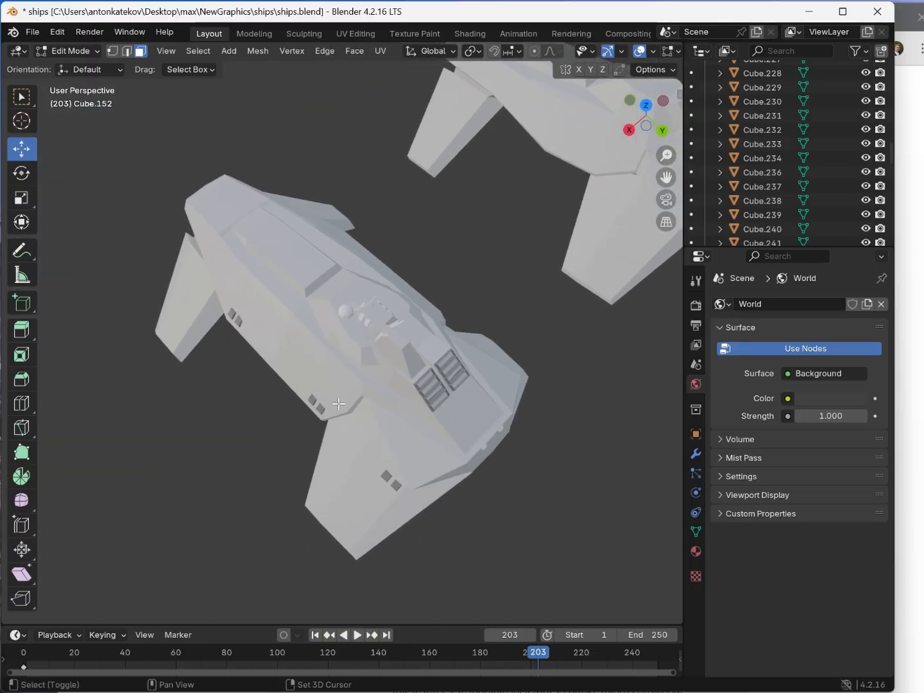
{"action": "middle_click_drag", "start_coordinate": [361, 371], "coordinate": [256, 389]}
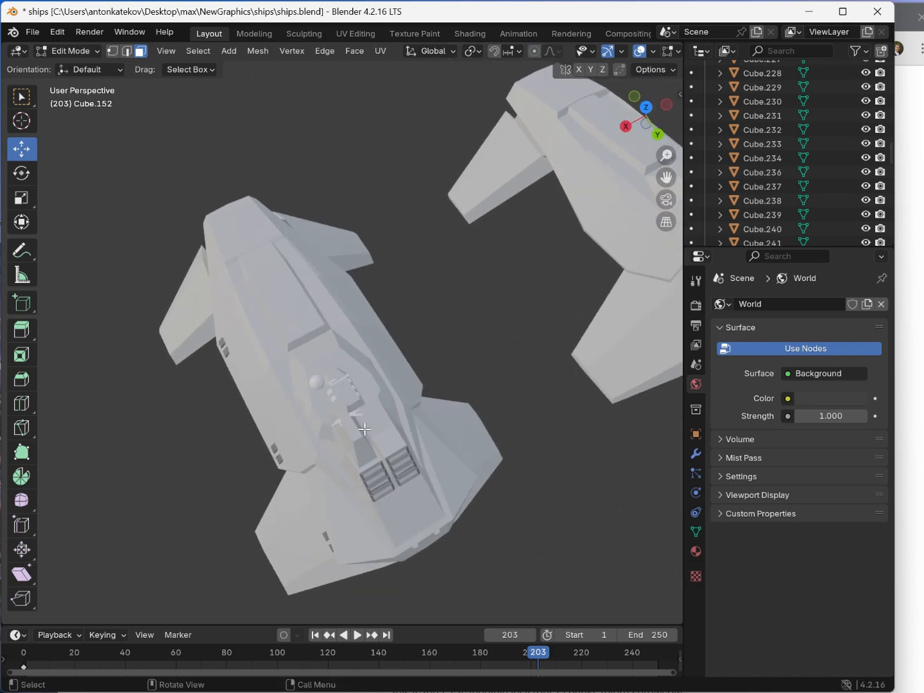
- Compare the deck and hull shapes of the grilled grey ship with the plain ship behind it
{"action": "middle_click_drag", "start_coordinate": [486, 263], "coordinate": [311, 400], "text": "shift"}
{"action": "scroll", "coordinate": [332, 349], "scroll_direction": "up", "scroll_amount": 2}
{"action": "middle_click_drag", "start_coordinate": [333, 349], "coordinate": [411, 206], "text": "shift"}
{"action": "scroll", "coordinate": [376, 266], "scroll_direction": "down", "scroll_amount": 3}
{"action": "scroll", "coordinate": [379, 282], "scroll_direction": "up", "scroll_amount": 2}
{"action": "scroll", "coordinate": [378, 324], "scroll_direction": "down", "scroll_amount": 2}
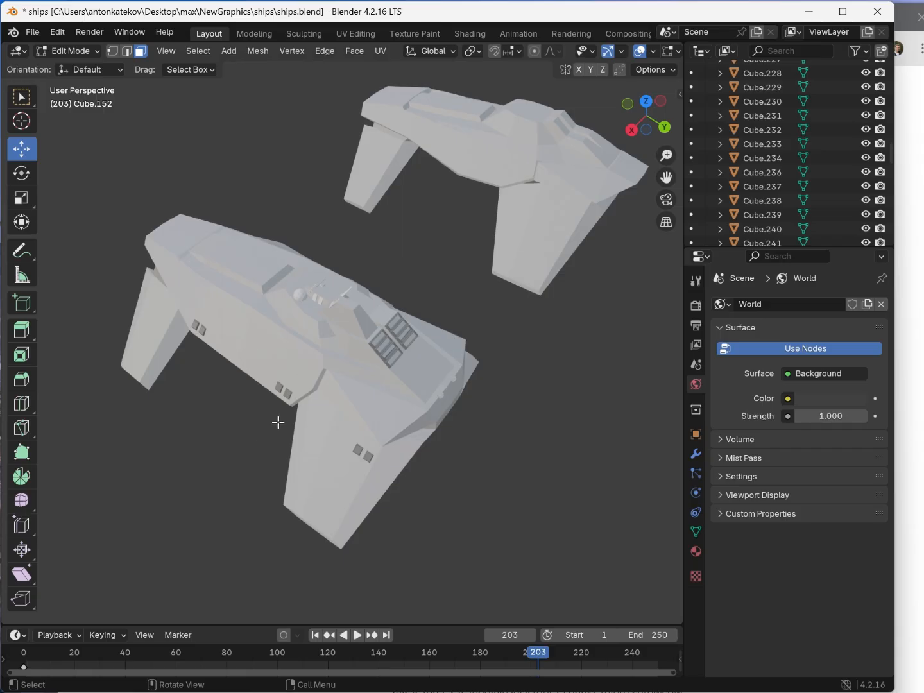
- Survey the ship rows and examine the side openings and vents of the coloured, detailed group close up
{"action": "middle_click_drag", "start_coordinate": [277, 421], "coordinate": [286, 231], "text": "shift"}
{"action": "scroll", "coordinate": [317, 308], "scroll_direction": "up", "scroll_amount": 5}
{"action": "scroll", "coordinate": [310, 337], "scroll_direction": "down", "scroll_amount": 10}
{"action": "scroll", "coordinate": [300, 232], "scroll_direction": "down", "scroll_amount": 8}
{"action": "middle_click_drag", "start_coordinate": [154, 359], "coordinate": [460, 348], "text": "shift"}
{"action": "scroll", "coordinate": [380, 347], "scroll_direction": "down", "scroll_amount": 5}
{"action": "scroll", "coordinate": [380, 348], "scroll_direction": "down", "scroll_amount": 4}
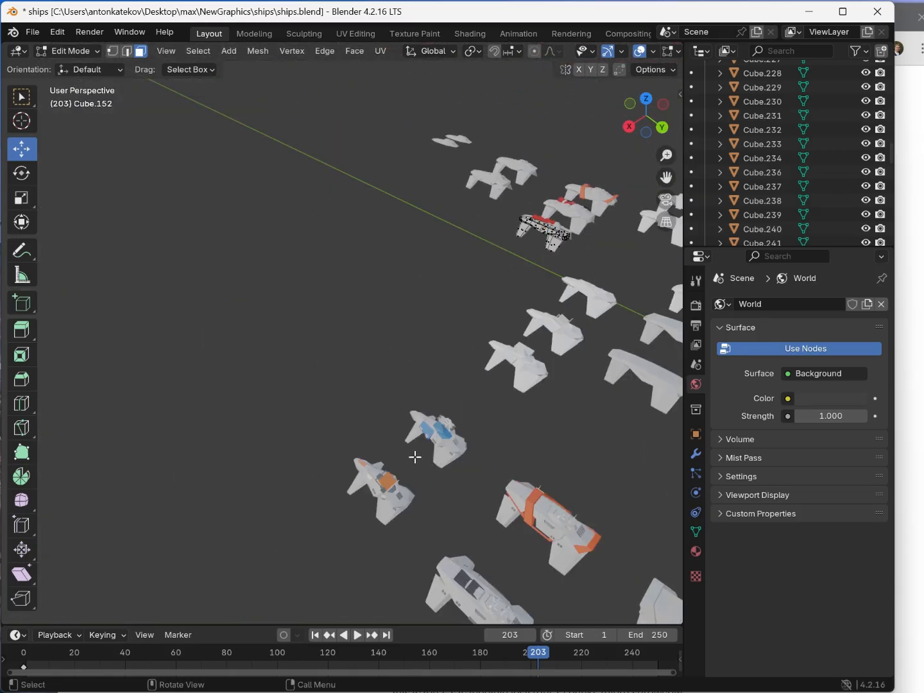
{"action": "middle_click_drag", "start_coordinate": [410, 447], "coordinate": [339, 406], "text": "shift"}
{"action": "scroll", "coordinate": [331, 387], "scroll_direction": "up", "scroll_amount": 9}
{"action": "scroll", "coordinate": [315, 393], "scroll_direction": "down", "scroll_amount": 8}
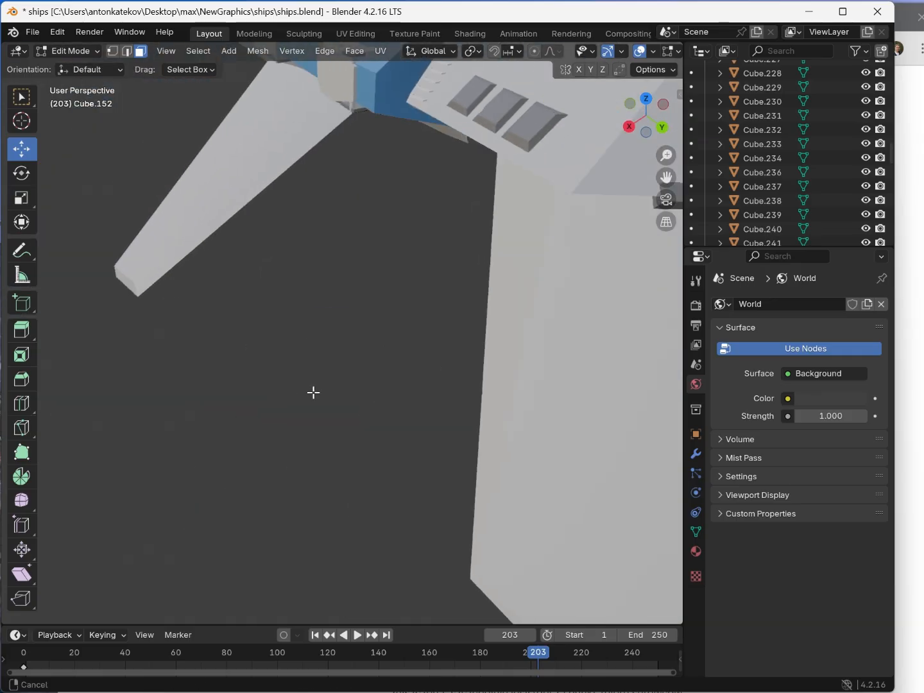
{"action": "scroll", "coordinate": [382, 340], "scroll_direction": "up", "scroll_amount": 8}
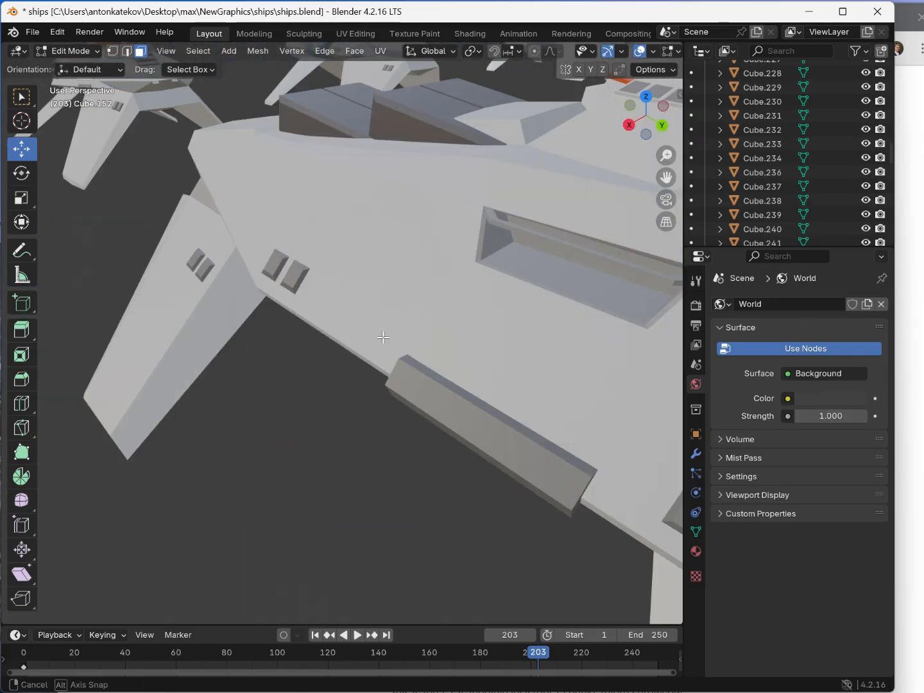
{"action": "scroll", "coordinate": [390, 240], "scroll_direction": "down", "scroll_amount": 5}
{"action": "scroll", "coordinate": [363, 275], "scroll_direction": "up", "scroll_amount": 7}
{"action": "scroll", "coordinate": [349, 274], "scroll_direction": "down", "scroll_amount": 6}
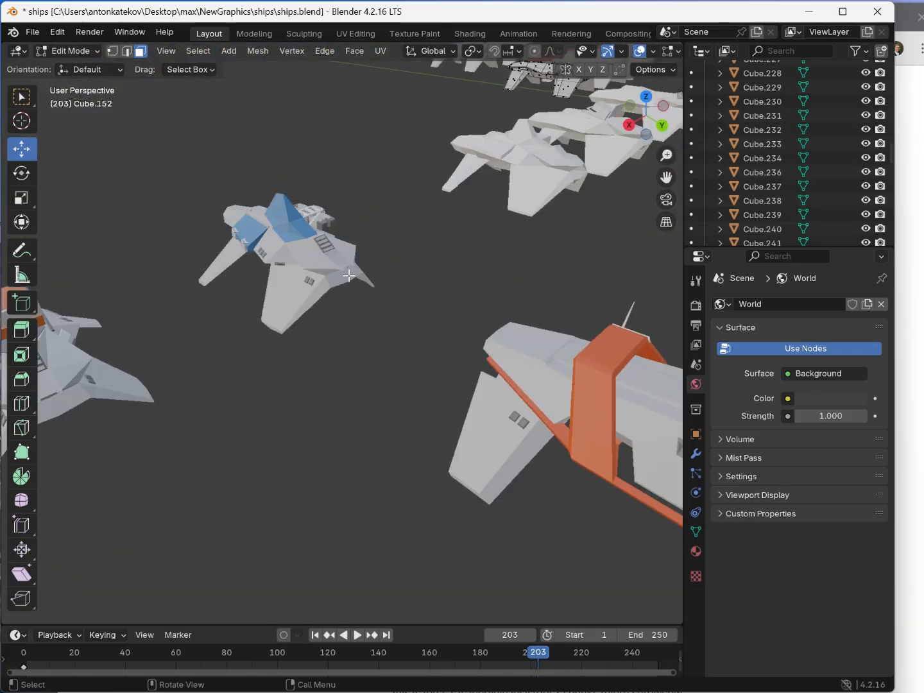
- Inspect the mesh of the blue-panelled ship in Edit Mode and compare its size with the surrounding rows
{"action": "key", "text": "Tab"}
{"action": "left_click", "coordinate": [303, 252]}
{"action": "key", "text": "Tab"}
{"action": "middle_click_drag", "start_coordinate": [323, 324], "coordinate": [363, 306]}
{"action": "scroll", "coordinate": [328, 378], "scroll_direction": "down", "scroll_amount": 6}
{"action": "scroll", "coordinate": [363, 326], "scroll_direction": "up", "scroll_amount": 5}
{"action": "middle_click_drag", "start_coordinate": [437, 233], "coordinate": [235, 297], "text": "shift"}
{"action": "scroll", "coordinate": [397, 327], "scroll_direction": "up", "scroll_amount": 5}
{"action": "scroll", "coordinate": [396, 326], "scroll_direction": "up", "scroll_amount": 2}
{"action": "scroll", "coordinate": [345, 269], "scroll_direction": "down", "scroll_amount": 10}
{"action": "middle_click_drag", "start_coordinate": [234, 296], "coordinate": [350, 295], "text": "shift"}
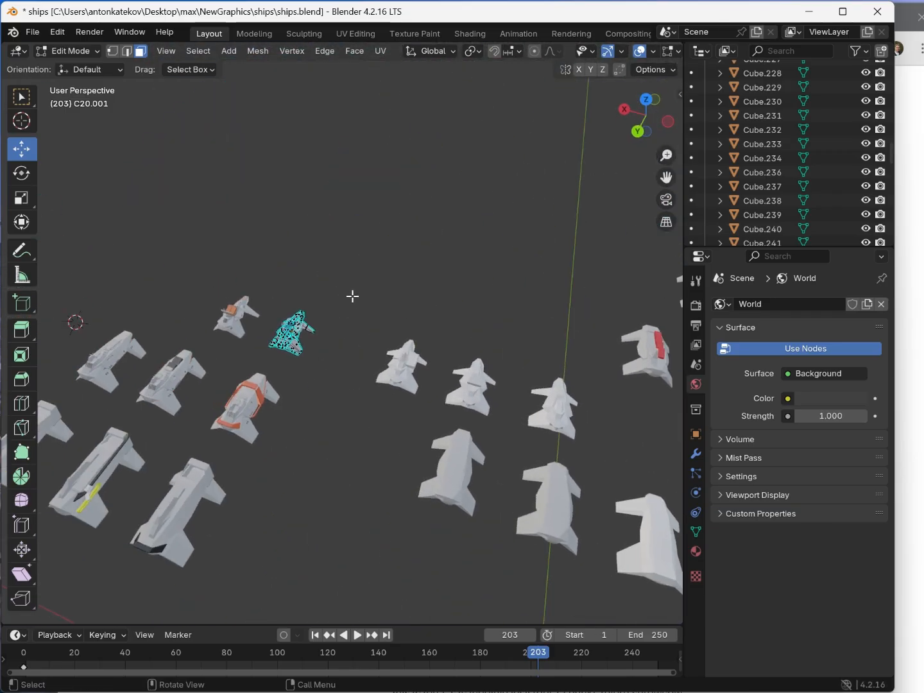
{"action": "scroll", "coordinate": [349, 295], "scroll_direction": "up", "scroll_amount": 2}
{"action": "key", "text": "Tab"}
- Examine the blue-panelled and orange-cargo ships together from above and behind
{"action": "scroll", "coordinate": [256, 338], "scroll_direction": "up", "scroll_amount": 4}
{"action": "middle_click_drag", "start_coordinate": [254, 340], "coordinate": [318, 303], "text": "shift"}
{"action": "middle_click_drag", "start_coordinate": [339, 210], "coordinate": [363, 305], "text": "shift"}
{"action": "middle_click_drag", "start_coordinate": [398, 268], "coordinate": [478, 359], "text": "shift"}
{"action": "middle_click_drag", "start_coordinate": [431, 352], "coordinate": [346, 327]}
{"action": "middle_click_drag", "start_coordinate": [222, 287], "coordinate": [364, 320], "text": "shift"}
{"action": "scroll", "coordinate": [377, 320], "scroll_direction": "up", "scroll_amount": 4}
{"action": "middle_click_drag", "start_coordinate": [459, 341], "coordinate": [383, 278]}
{"action": "middle_click_drag", "start_coordinate": [272, 141], "coordinate": [372, 350]}
{"action": "middle_click_drag", "start_coordinate": [229, 335], "coordinate": [233, 344]}
{"action": "left_click_drag", "start_coordinate": [285, 234], "coordinate": [409, 310]}
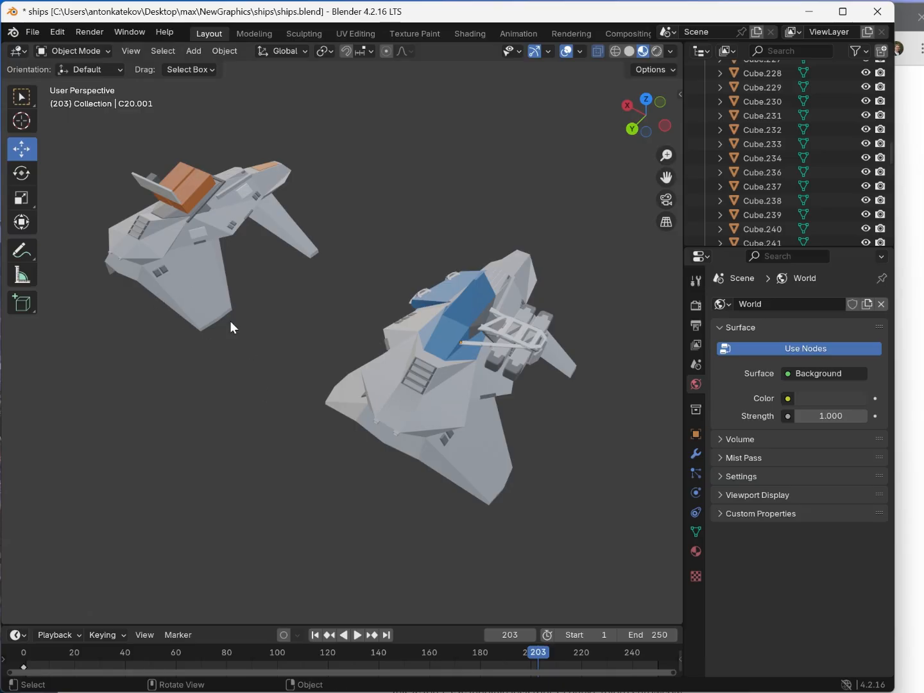
- Examine the rear and deck of the red-module ship with the dark side rail
{"action": "middle_click_drag", "start_coordinate": [508, 477], "coordinate": [321, 415], "text": "shift"}
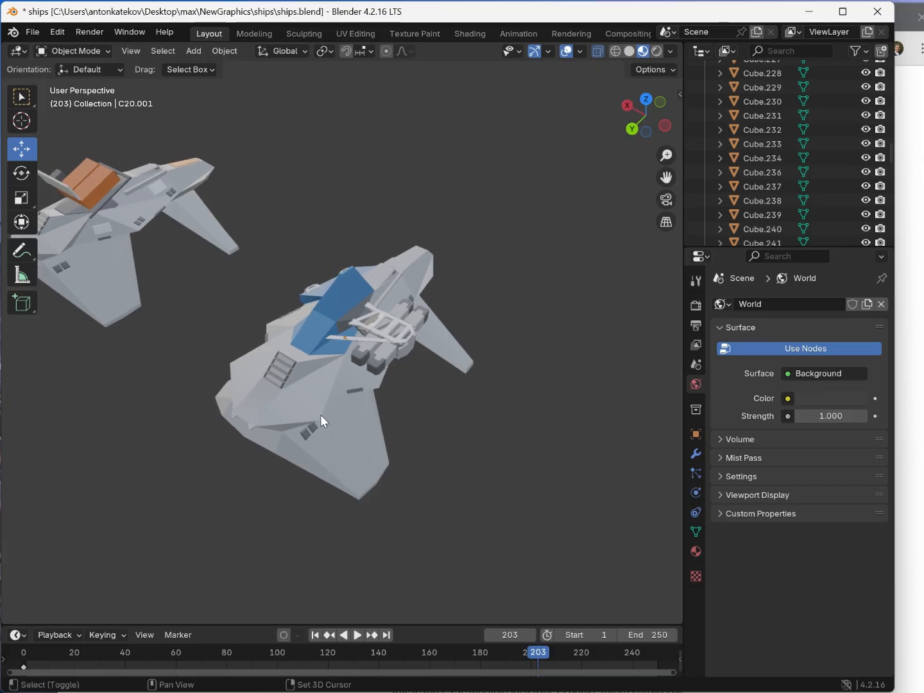
{"action": "scroll", "coordinate": [397, 458], "scroll_direction": "down", "scroll_amount": 5}
{"action": "middle_click_drag", "start_coordinate": [397, 458], "coordinate": [171, 354]}
{"action": "scroll", "coordinate": [119, 309], "scroll_direction": "up", "scroll_amount": 4}
{"action": "middle_click_drag", "start_coordinate": [121, 311], "coordinate": [201, 346], "text": "shift"}
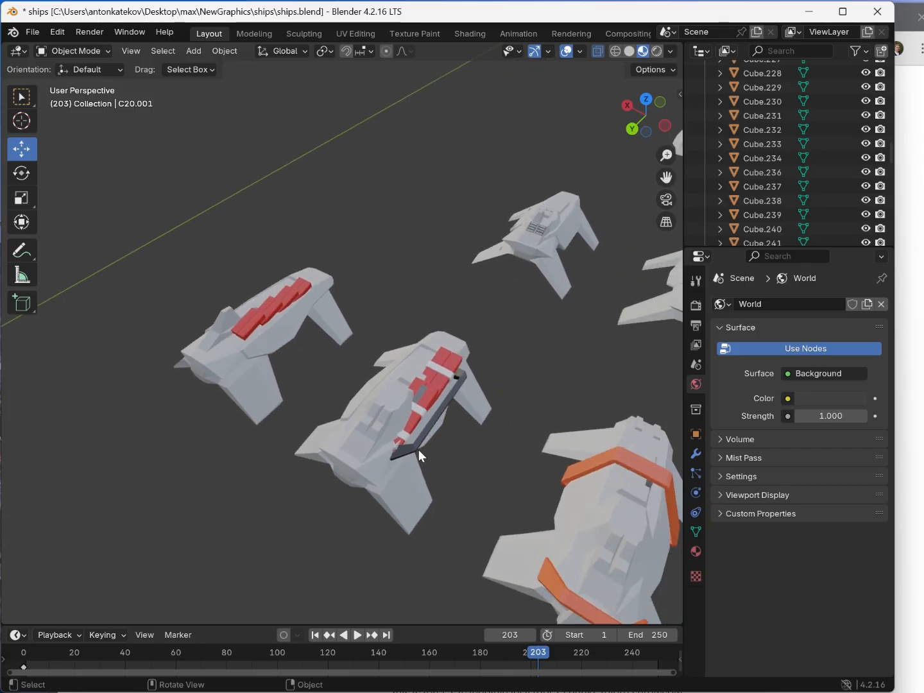
{"action": "scroll", "coordinate": [418, 453], "scroll_direction": "up", "scroll_amount": 5}
{"action": "middle_click_drag", "start_coordinate": [357, 455], "coordinate": [339, 424]}
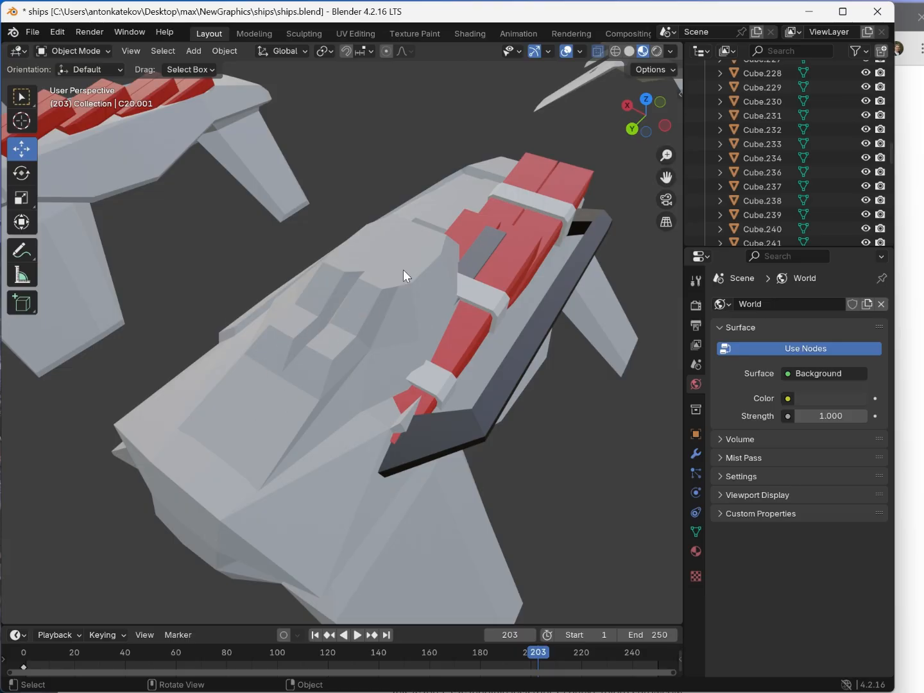
- Inspect the rear grilles, bridge and antennas of the detailed grey ship close up
{"action": "middle_click_drag", "start_coordinate": [430, 289], "coordinate": [300, 308], "text": "shift"}
{"action": "scroll", "coordinate": [292, 307], "scroll_direction": "up", "scroll_amount": 5}
{"action": "scroll", "coordinate": [282, 306], "scroll_direction": "down", "scroll_amount": 5}
{"action": "scroll", "coordinate": [282, 314], "scroll_direction": "up", "scroll_amount": 5}
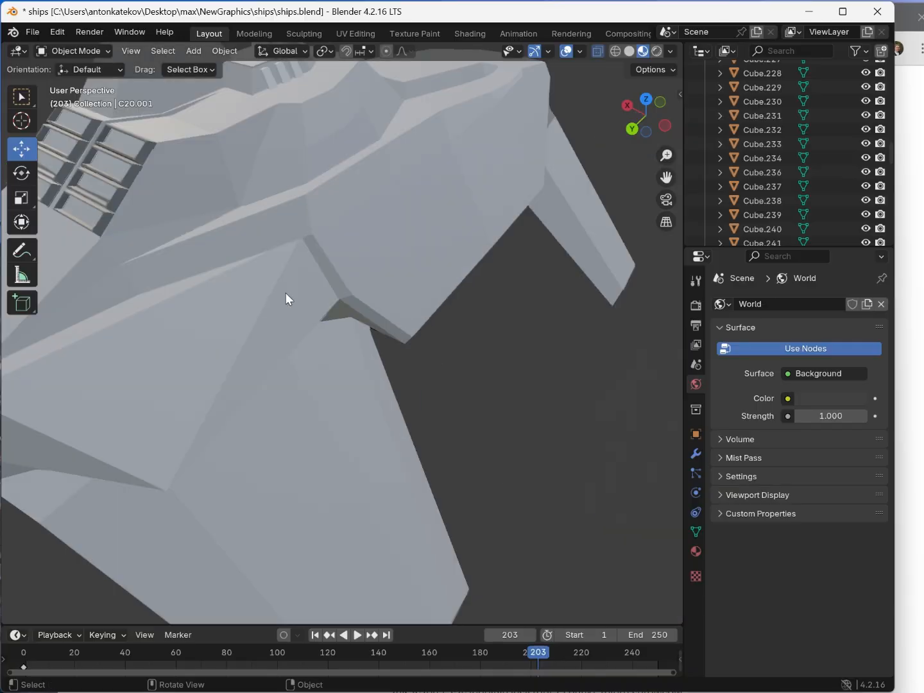
{"action": "mouse_move", "coordinate": [282, 287]}
{"action": "middle_mouse_down", "text": "shift"}
{"action": "mouse_move", "coordinate": [292, 298]}
{"action": "mouse_move", "coordinate": [432, 299]}
{"action": "middle_mouse_up", "text": "shift"}
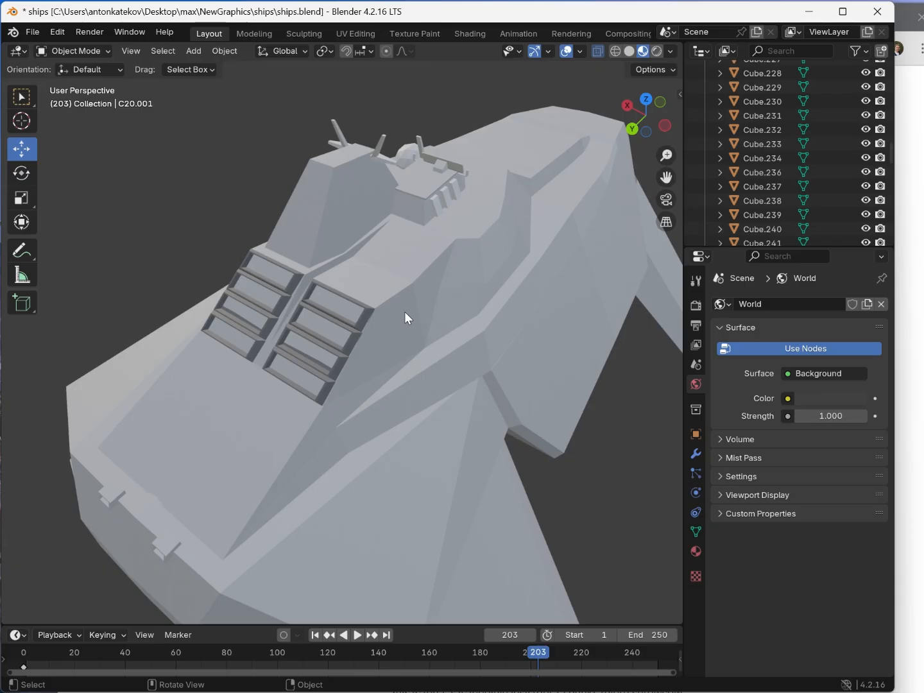
{"action": "scroll", "coordinate": [478, 348], "scroll_direction": "down", "scroll_amount": 5}
- Examine the two small legless hulls, selecting the one with the grille, and compare them with the legged ships
{"action": "middle_click_drag", "start_coordinate": [504, 289], "coordinate": [429, 268], "text": "shift"}
{"action": "middle_click_drag", "start_coordinate": [466, 426], "coordinate": [322, 321], "text": "shift"}
{"action": "scroll", "coordinate": [176, 381], "scroll_direction": "up", "scroll_amount": 4}
{"action": "middle_click_drag", "start_coordinate": [177, 387], "coordinate": [199, 390]}
{"action": "middle_click_drag", "start_coordinate": [370, 388], "coordinate": [293, 374], "text": "shift"}
{"action": "left_click", "coordinate": [429, 390]}
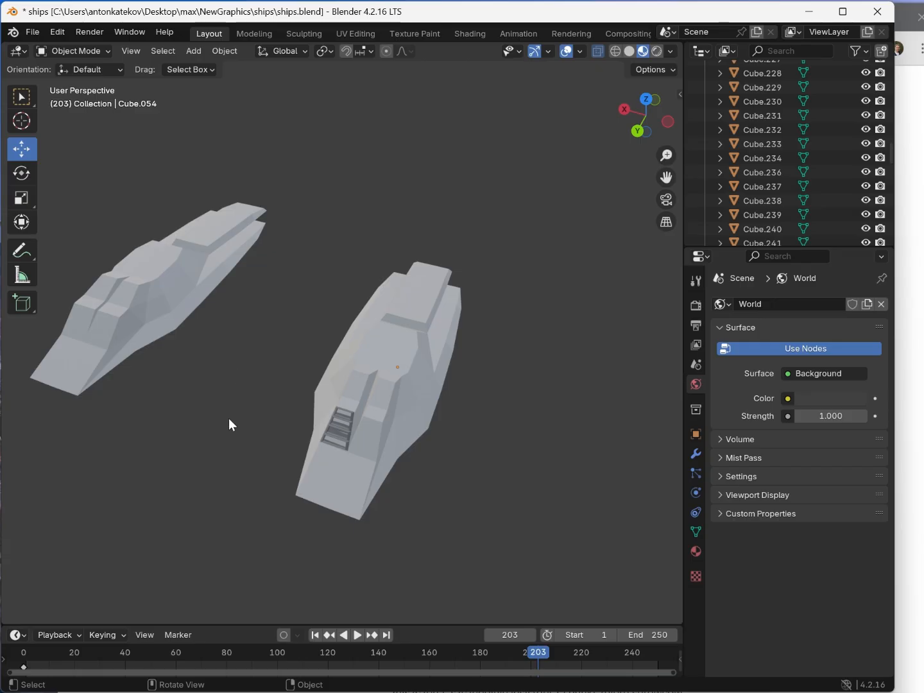
{"action": "scroll", "coordinate": [233, 419], "scroll_direction": "down", "scroll_amount": 10}
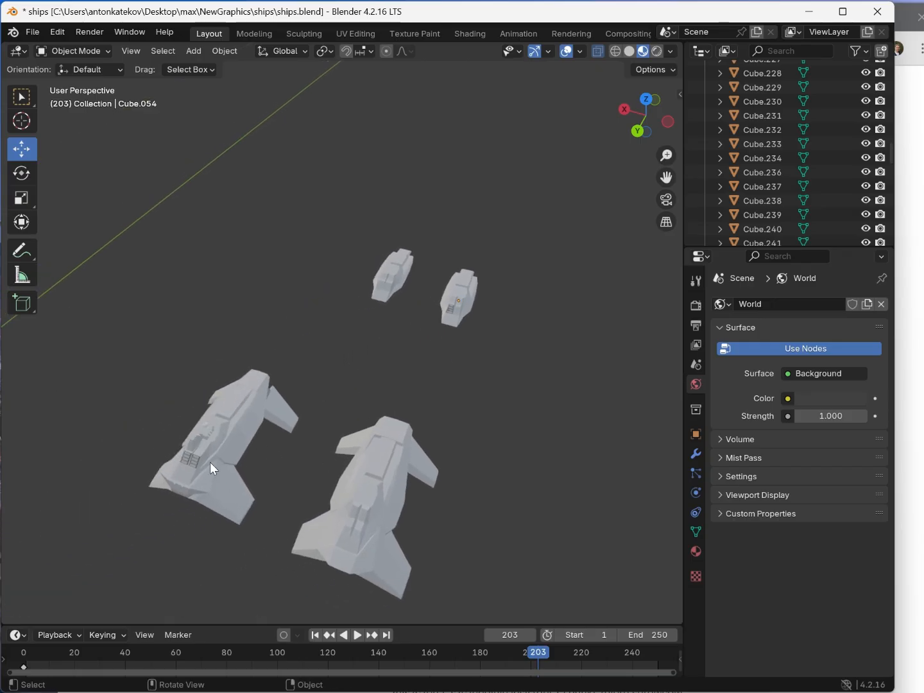
- Examine the detailed orange-framed ship close up and compare it with the ships in its group
{"action": "middle_click_drag", "start_coordinate": [129, 449], "coordinate": [625, 352], "text": "shift"}
{"action": "middle_click_drag", "start_coordinate": [167, 399], "coordinate": [250, 398], "text": "shift"}
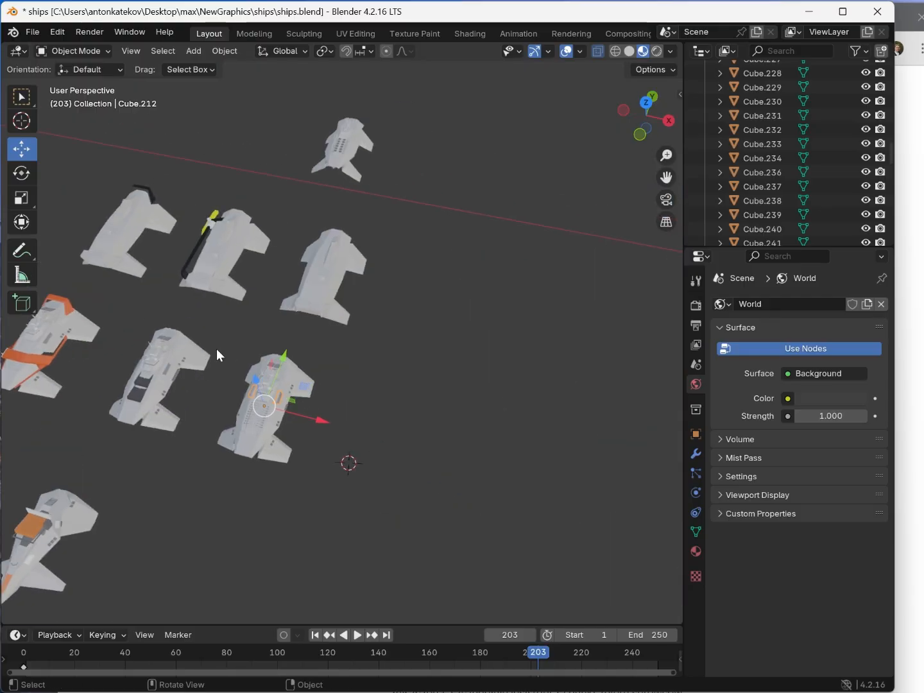
{"action": "middle_click_drag", "start_coordinate": [217, 355], "coordinate": [430, 402]}
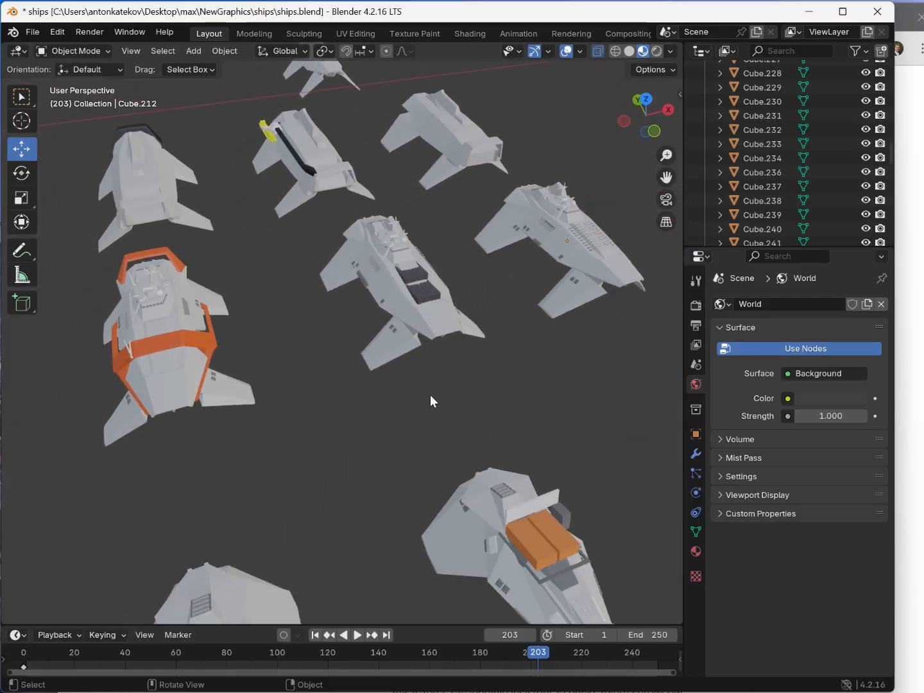
{"action": "middle_click_drag", "start_coordinate": [395, 258], "coordinate": [393, 290], "text": "shift"}
{"action": "scroll", "coordinate": [393, 292], "scroll_direction": "up", "scroll_amount": 4}
{"action": "middle_click_drag", "start_coordinate": [317, 357], "coordinate": [343, 351]}
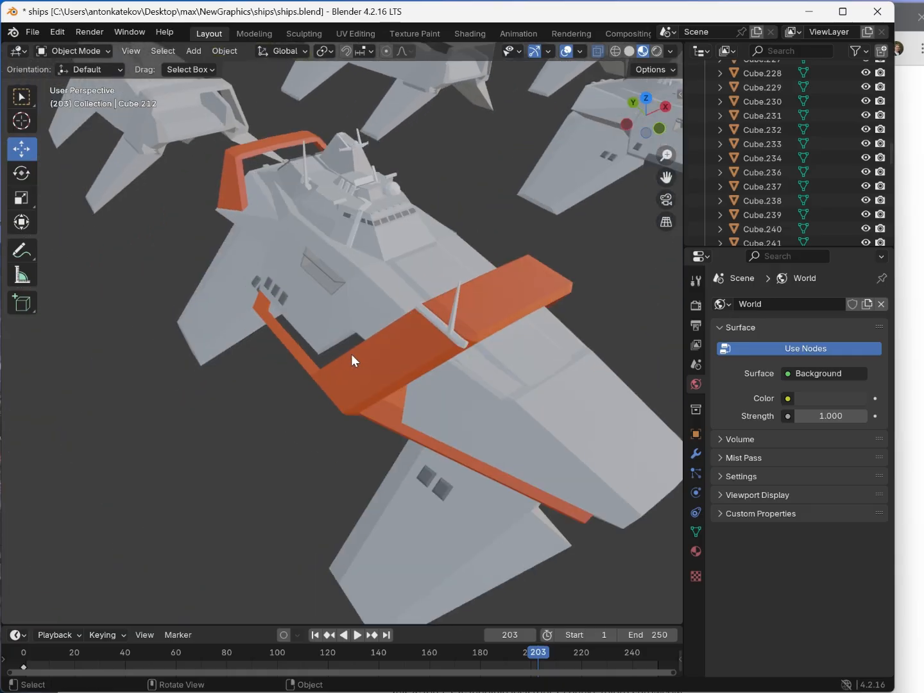
{"action": "scroll", "coordinate": [351, 354], "scroll_direction": "down", "scroll_amount": 5}
{"action": "middle_click_drag", "start_coordinate": [544, 217], "coordinate": [389, 293], "text": "shift"}
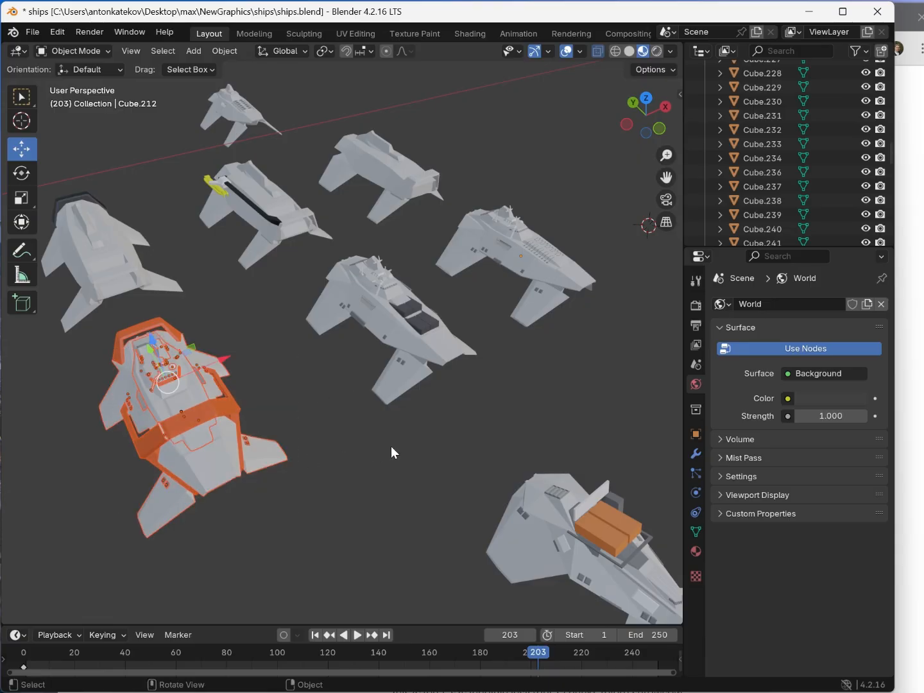
- Select the dark-hatch ship, the long-nosed ship and the black-framed plain ship in turn to compare their parts
{"action": "left_click_drag", "start_coordinate": [485, 395], "coordinate": [314, 287]}
{"action": "left_click", "coordinate": [508, 413]}
{"action": "left_click_drag", "start_coordinate": [621, 240], "coordinate": [490, 323]}
{"action": "left_click", "coordinate": [613, 390]}
{"action": "middle_click_drag", "start_coordinate": [247, 339], "coordinate": [292, 365], "text": "shift"}
{"action": "left_click_drag", "start_coordinate": [64, 184], "coordinate": [189, 330]}
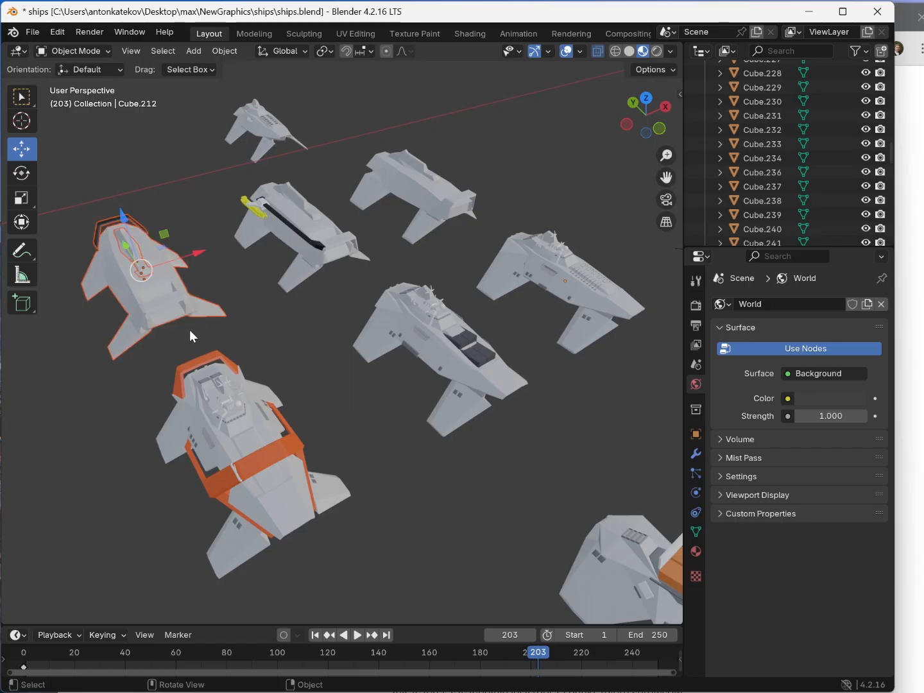
{"action": "left_click", "coordinate": [251, 331]}
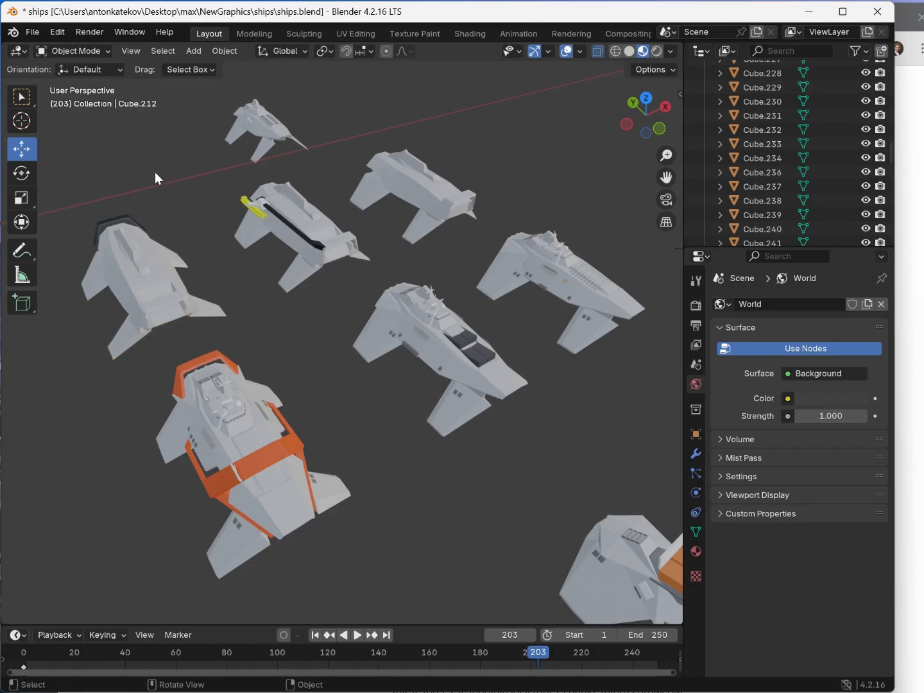
- Select the plain ships in the legged group in turn, including the yellow-trimmed and black-framed ones, to compare their parts
{"action": "left_click_drag", "start_coordinate": [494, 107], "coordinate": [386, 211]}
{"action": "left_click", "coordinate": [271, 314]}
{"action": "left_click_drag", "start_coordinate": [327, 174], "coordinate": [245, 281]}
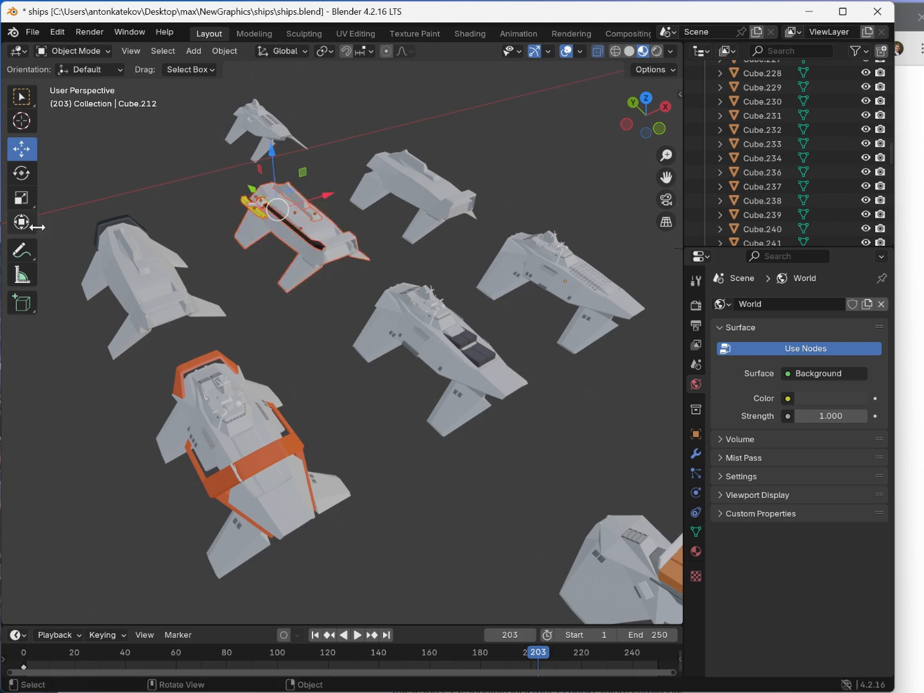
{"action": "left_click_drag", "start_coordinate": [86, 178], "coordinate": [188, 331]}
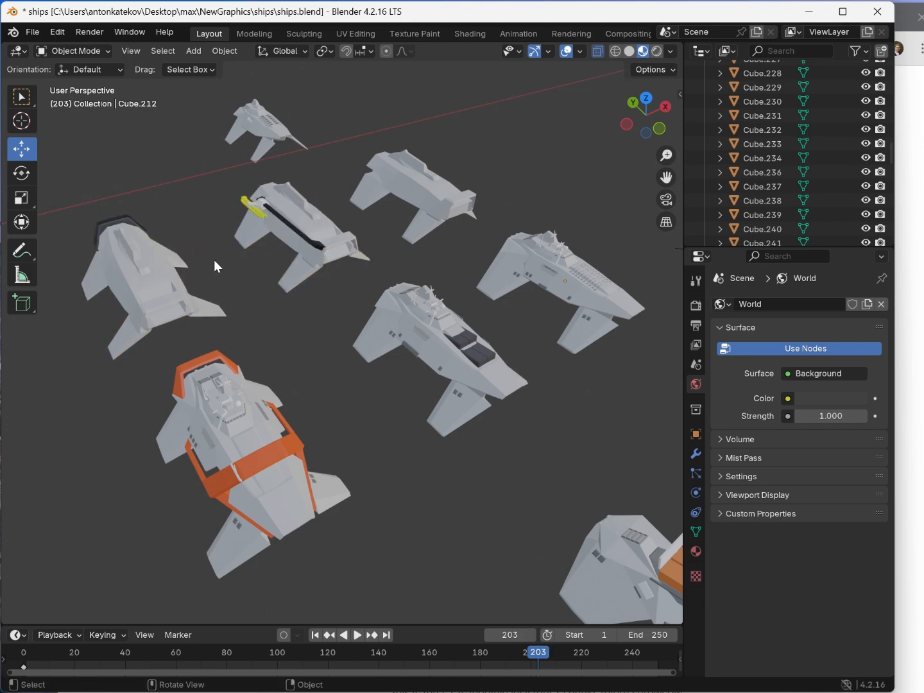
{"action": "middle_click_drag", "start_coordinate": [253, 311], "coordinate": [285, 309], "text": "shift"}
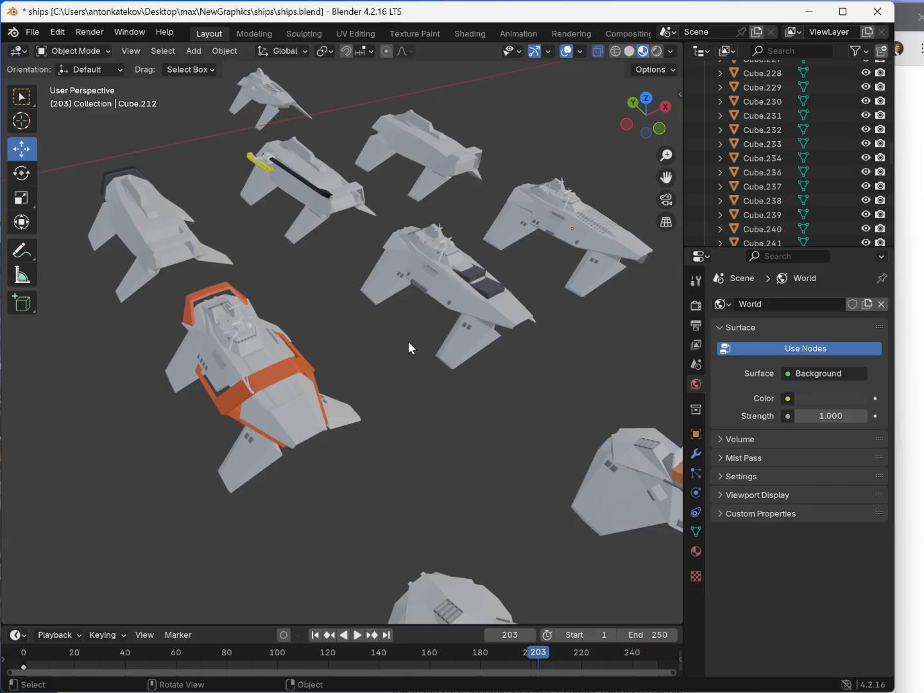
- Survey the whole fleet, and compare the blue and orange detailed ships with the grey and orange-framed ones close up
{"action": "middle_click_drag", "start_coordinate": [408, 341], "coordinate": [389, 300]}
{"action": "scroll", "coordinate": [388, 300], "scroll_direction": "down", "scroll_amount": 2}
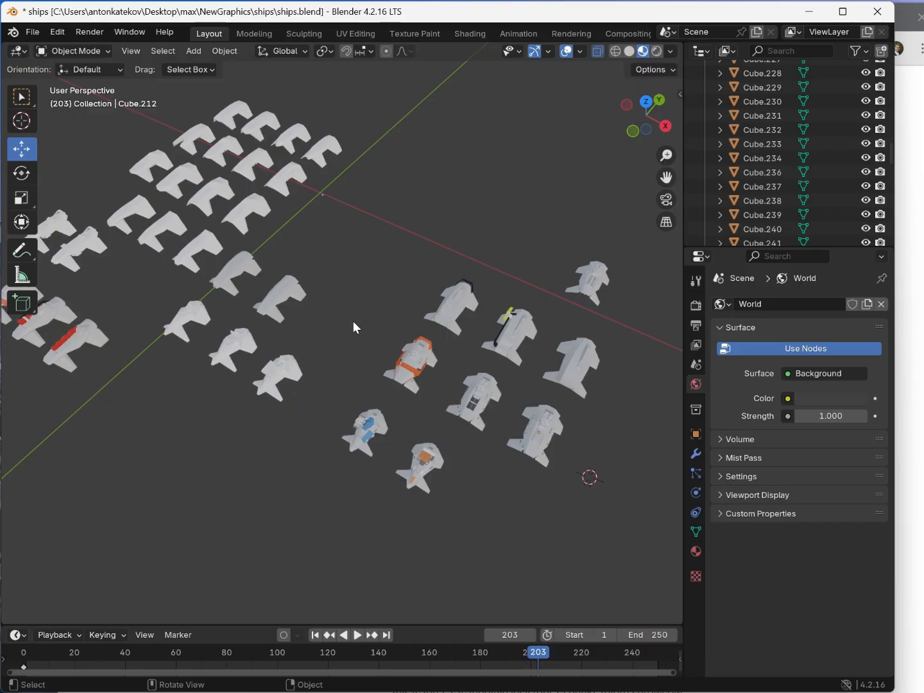
{"action": "middle_click_drag", "start_coordinate": [343, 295], "coordinate": [448, 336]}
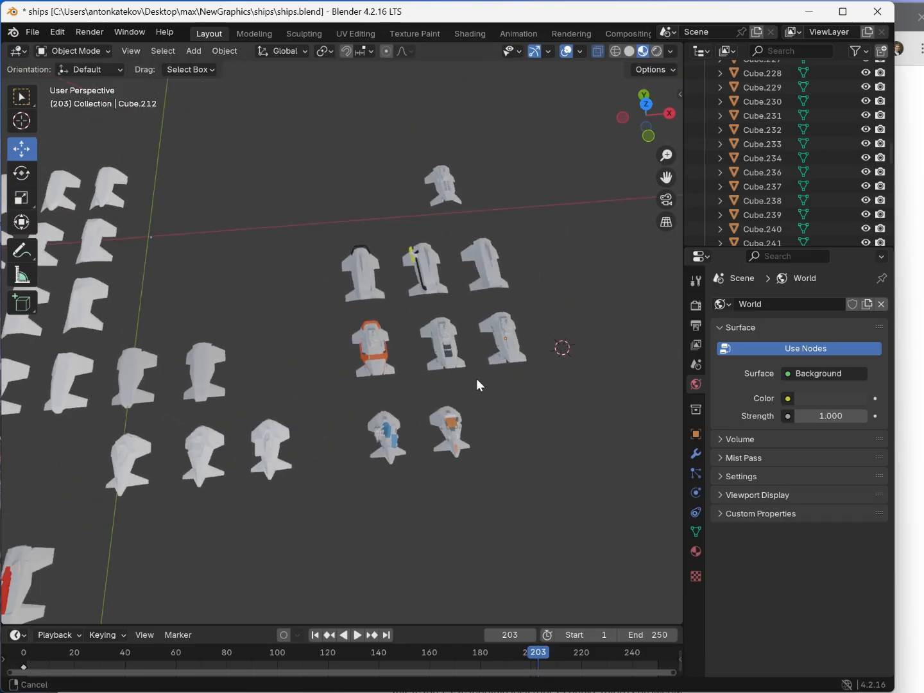
{"action": "middle_click_drag", "start_coordinate": [476, 380], "coordinate": [405, 320], "text": "shift"}
{"action": "scroll", "coordinate": [399, 279], "scroll_direction": "up", "scroll_amount": 7}
{"action": "middle_click_drag", "start_coordinate": [332, 318], "coordinate": [363, 309]}
{"action": "mouse_move", "coordinate": [363, 309]}
{"action": "middle_mouse_down", "text": "shift"}
{"action": "mouse_move", "coordinate": [435, 216]}
{"action": "mouse_move", "coordinate": [334, 313]}
{"action": "mouse_move", "coordinate": [372, 288]}
{"action": "middle_mouse_up", "text": "shift"}
{"action": "middle_click_drag", "start_coordinate": [442, 206], "coordinate": [419, 244], "text": "shift"}
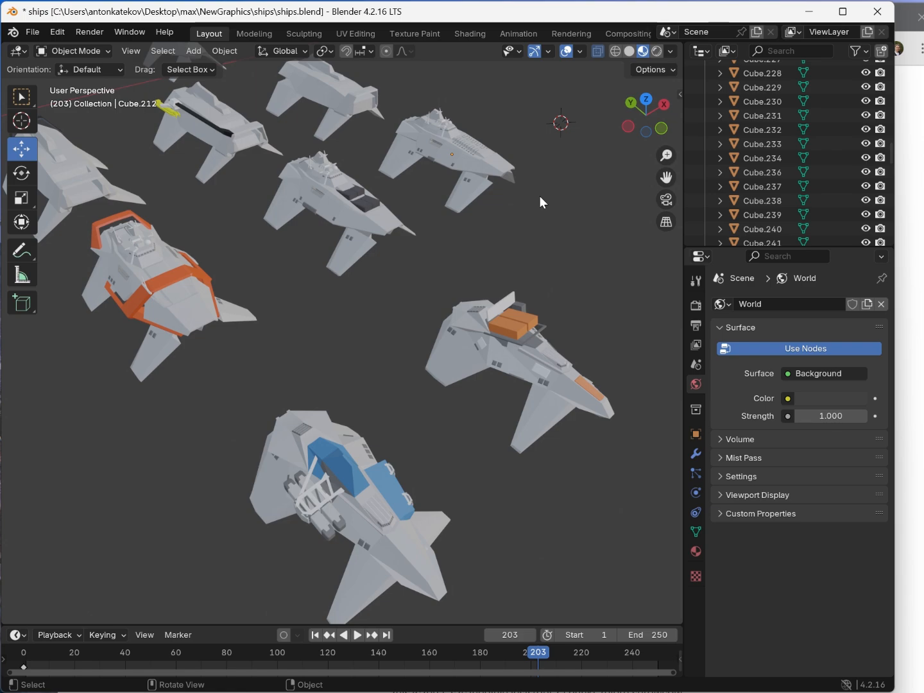
{"action": "left_click_drag", "start_coordinate": [540, 197], "coordinate": [409, 106]}
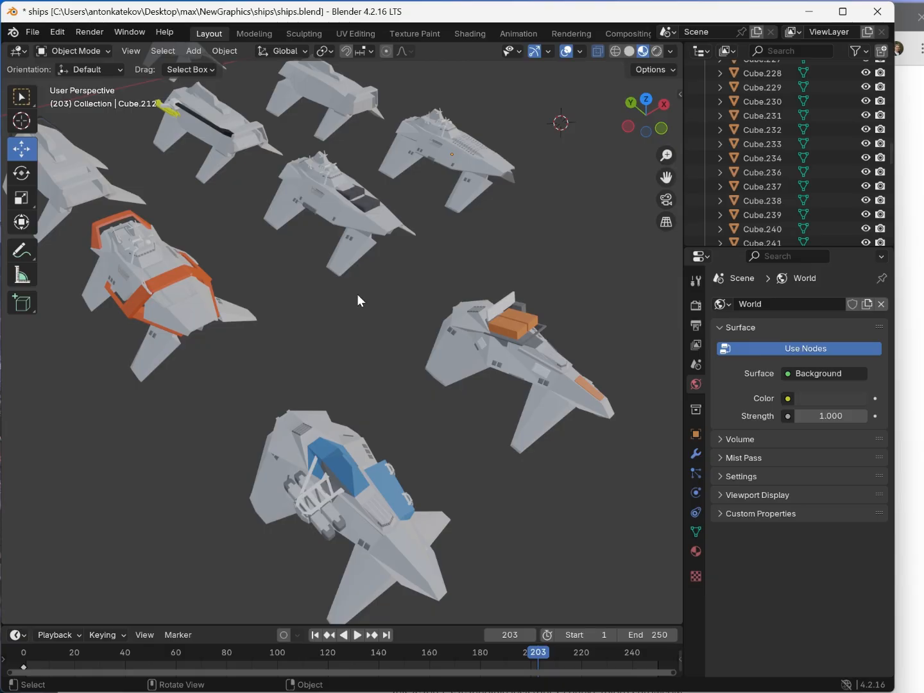
{"action": "middle_click_drag", "start_coordinate": [320, 297], "coordinate": [382, 314]}
{"action": "middle_click_drag", "start_coordinate": [381, 314], "coordinate": [369, 273]}
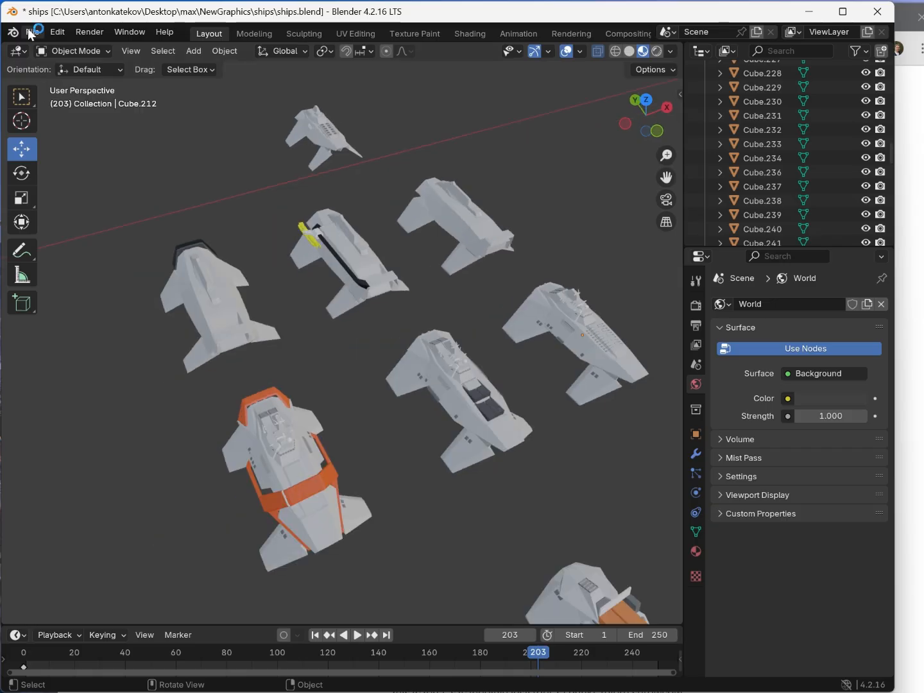
- Save ships.blend and open the recent file Complex.blend
{"action": "left_click", "coordinate": [31, 32]}
{"action": "mouse_move", "coordinate": [72, 77]}
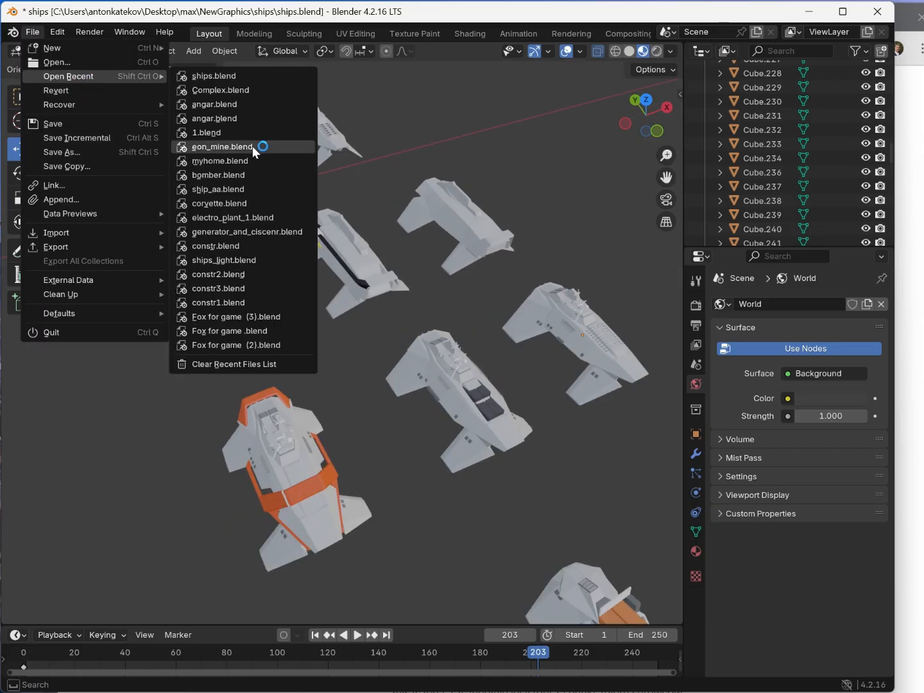
{"action": "scroll", "coordinate": [414, 140], "scroll_direction": "down", "scroll_amount": 6}
{"action": "key", "text": "ctrl+s"}
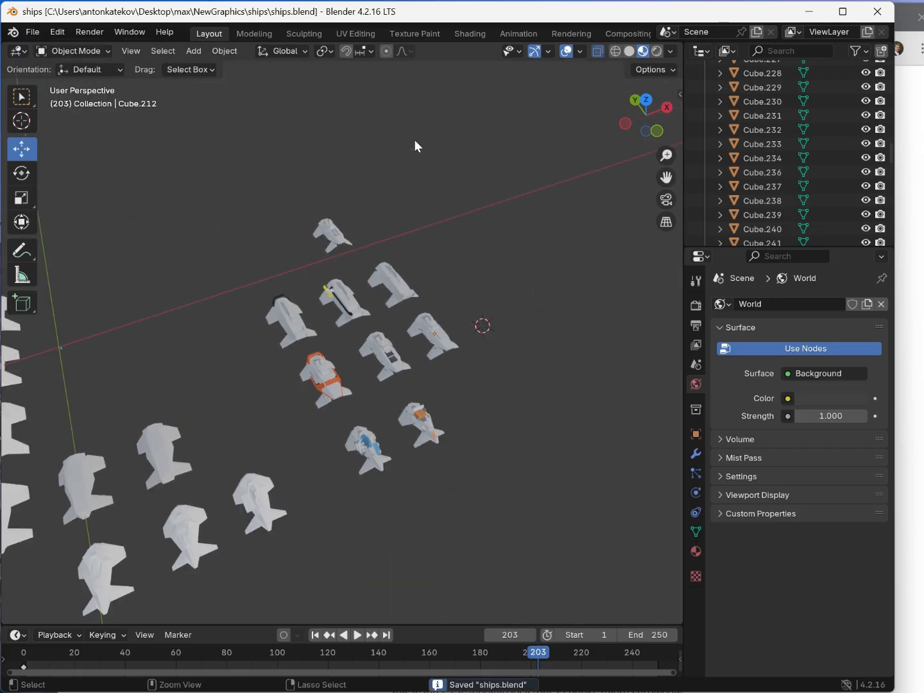
{"action": "left_click", "coordinate": [32, 32]}
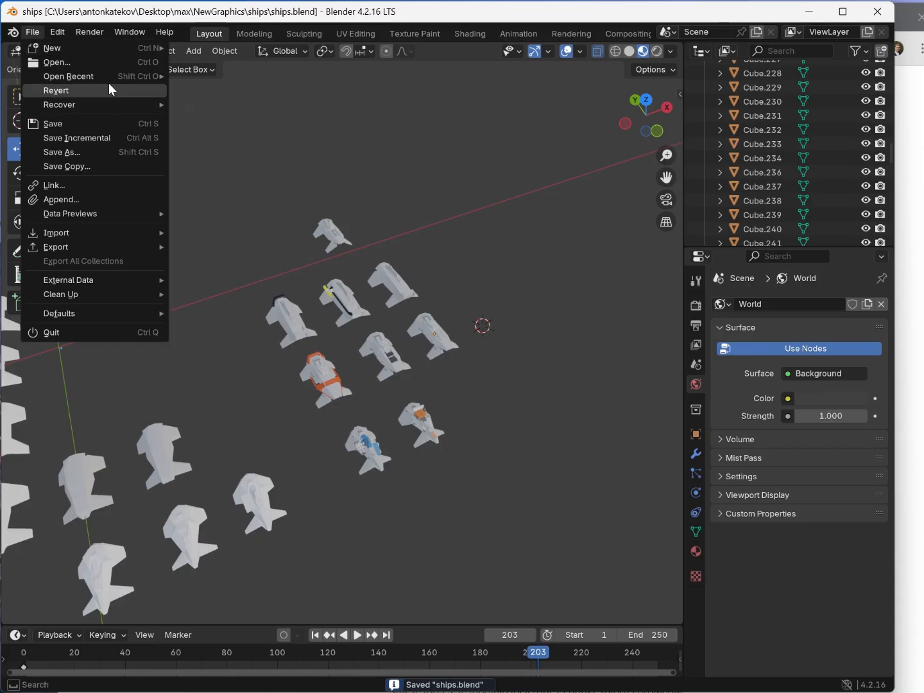
{"action": "mouse_move", "coordinate": [130, 75]}
{"action": "left_click", "coordinate": [240, 94]}
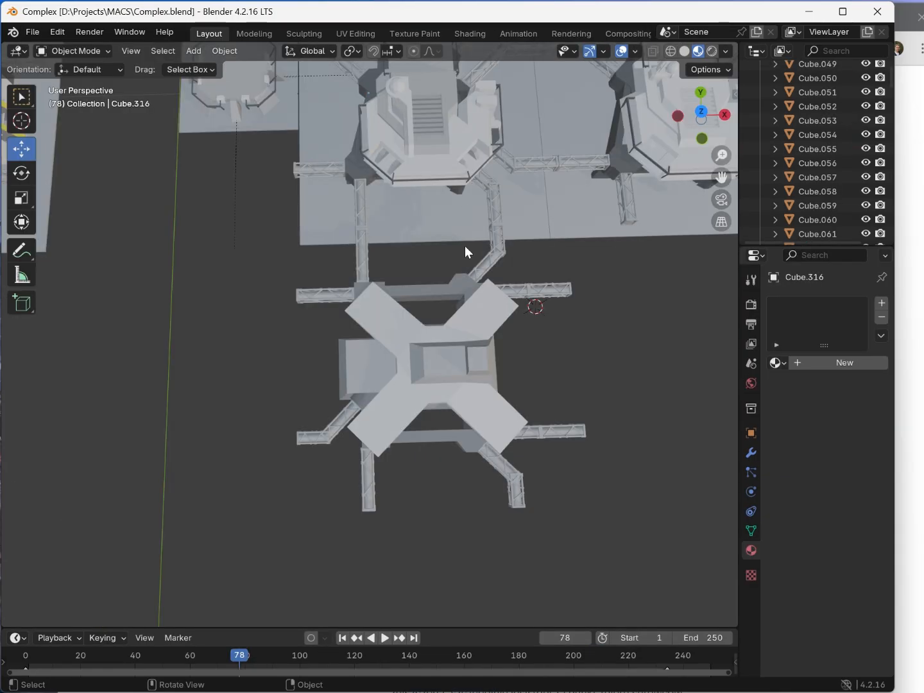
- Examine the white domed buildings and the stepped central building of the complex, selecting a part of the central one
{"action": "middle_click_drag", "start_coordinate": [465, 246], "coordinate": [383, 343]}
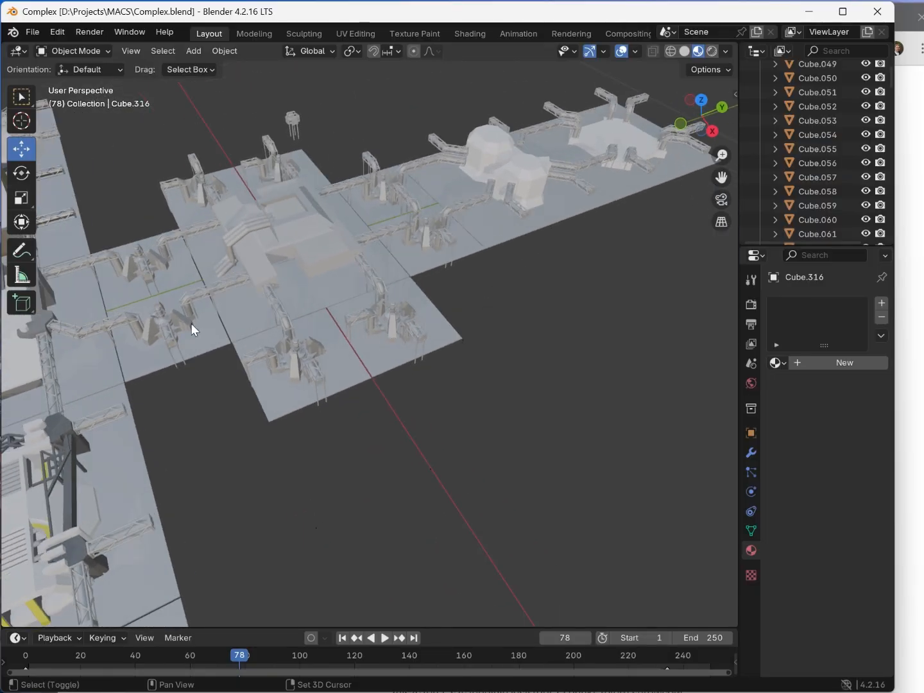
{"action": "scroll", "coordinate": [367, 285], "scroll_direction": "up", "scroll_amount": 5}
{"action": "middle_click_drag", "start_coordinate": [424, 239], "coordinate": [333, 436]}
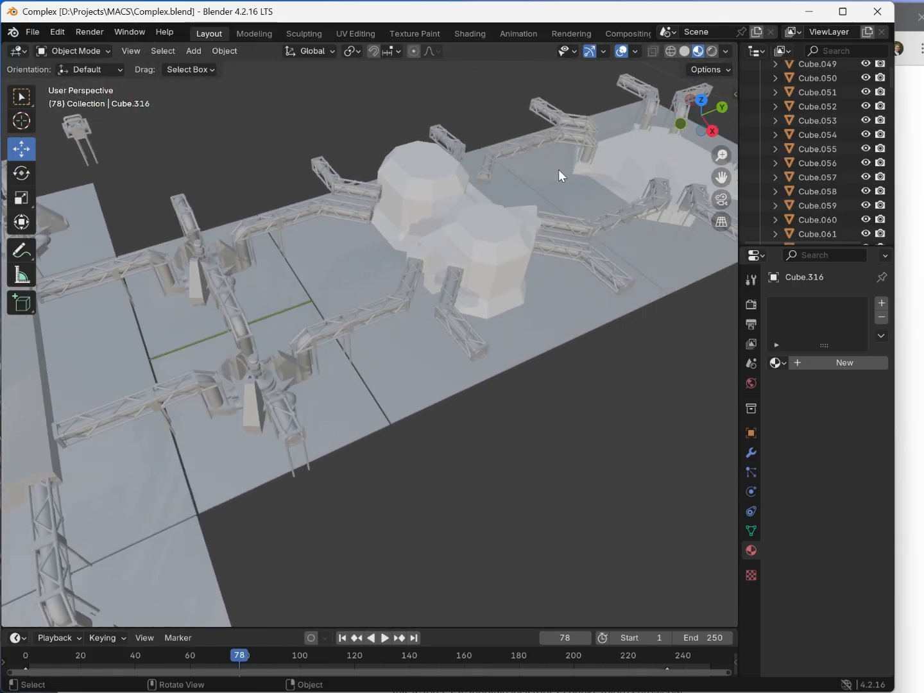
{"action": "left_click_drag", "start_coordinate": [406, 90], "coordinate": [641, 255]}
{"action": "middle_click_drag", "start_coordinate": [259, 495], "coordinate": [734, 276], "text": "shift"}
{"action": "left_click", "coordinate": [351, 259]}
{"action": "scroll", "coordinate": [351, 259], "scroll_direction": "down", "scroll_amount": 6}
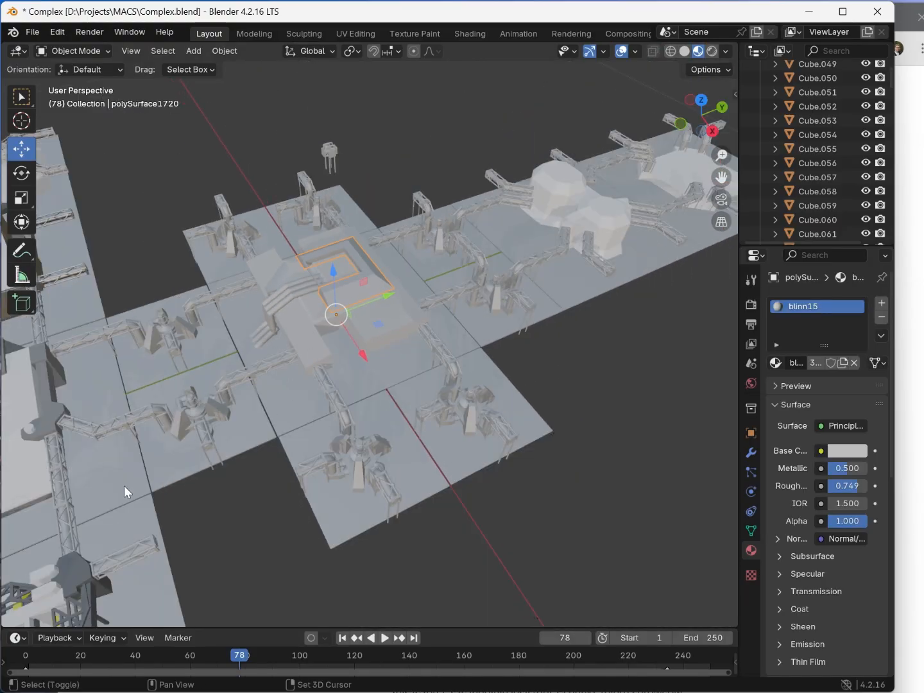
- Examine the modules next to the central building and the yellow-striped buildings along the platform edge
{"action": "middle_click_drag", "start_coordinate": [163, 477], "coordinate": [453, 296], "text": "shift"}
{"action": "middle_click_drag", "start_coordinate": [191, 364], "coordinate": [267, 331], "text": "shift"}
{"action": "left_click", "coordinate": [433, 231]}
{"action": "left_click", "coordinate": [141, 351]}
{"action": "middle_click_drag", "start_coordinate": [623, 459], "coordinate": [230, 286], "text": "shift"}
{"action": "scroll", "coordinate": [247, 298], "scroll_direction": "down", "scroll_amount": 3}
{"action": "left_click_drag", "start_coordinate": [565, 303], "coordinate": [400, 389]}
{"action": "left_click", "coordinate": [555, 331]}
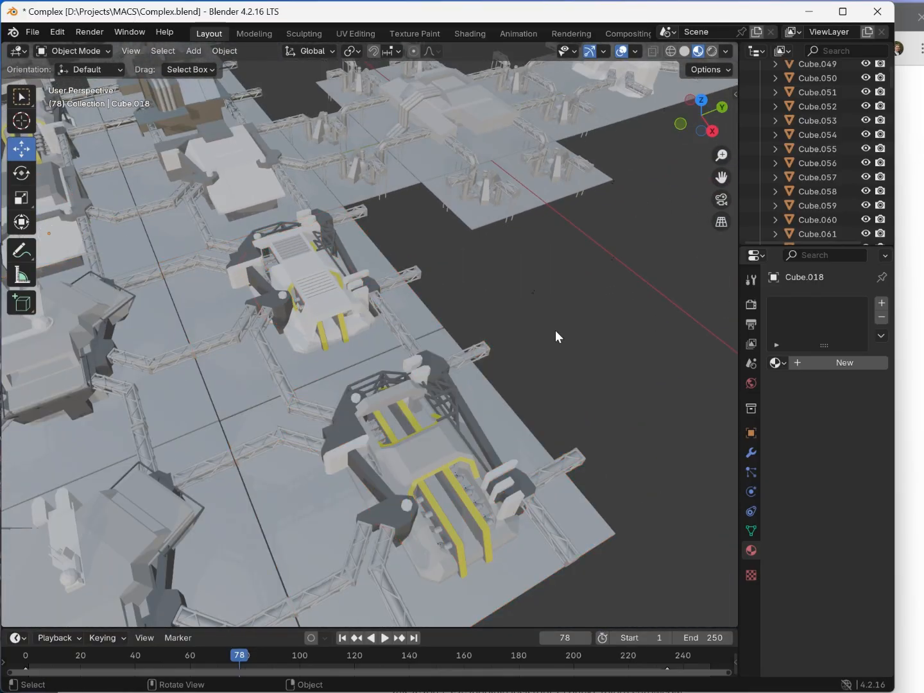
- Inspect the railed buildings and the truss walkways that join them close up
{"action": "middle_click_drag", "start_coordinate": [131, 414], "coordinate": [362, 287], "text": "shift"}
{"action": "mouse_move", "coordinate": [358, 396]}
{"action": "middle_mouse_down"}
{"action": "mouse_move", "coordinate": [358, 367]}
{"action": "mouse_move", "coordinate": [331, 396]}
{"action": "mouse_move", "coordinate": [363, 407]}
{"action": "mouse_move", "coordinate": [350, 403]}
{"action": "middle_mouse_up"}
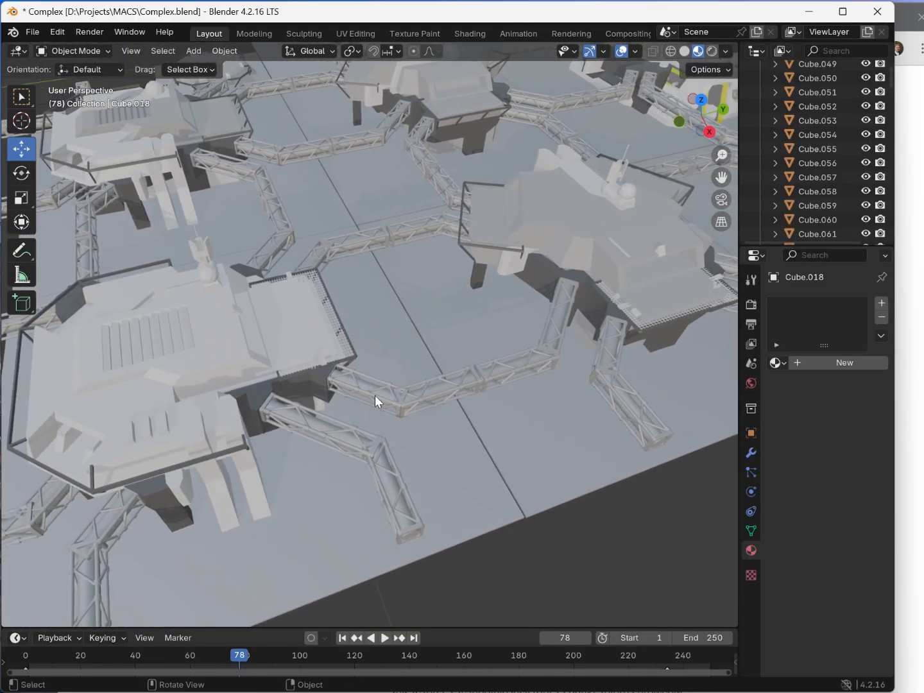
{"action": "middle_click_drag", "start_coordinate": [517, 351], "coordinate": [488, 357]}
{"action": "middle_click_drag", "start_coordinate": [395, 362], "coordinate": [387, 334], "text": "shift"}
{"action": "left_click", "coordinate": [585, 232]}
{"action": "left_click", "coordinate": [159, 283]}
- Select the small octagonal landing pad, and inspect the neighbouring yellow-striped, dark-framed and white buildings
{"action": "middle_click_drag", "start_coordinate": [356, 150], "coordinate": [357, 381], "text": "shift"}
{"action": "left_click_drag", "start_coordinate": [190, 210], "coordinate": [281, 281]}
{"action": "middle_click_drag", "start_coordinate": [234, 173], "coordinate": [222, 333], "text": "shift"}
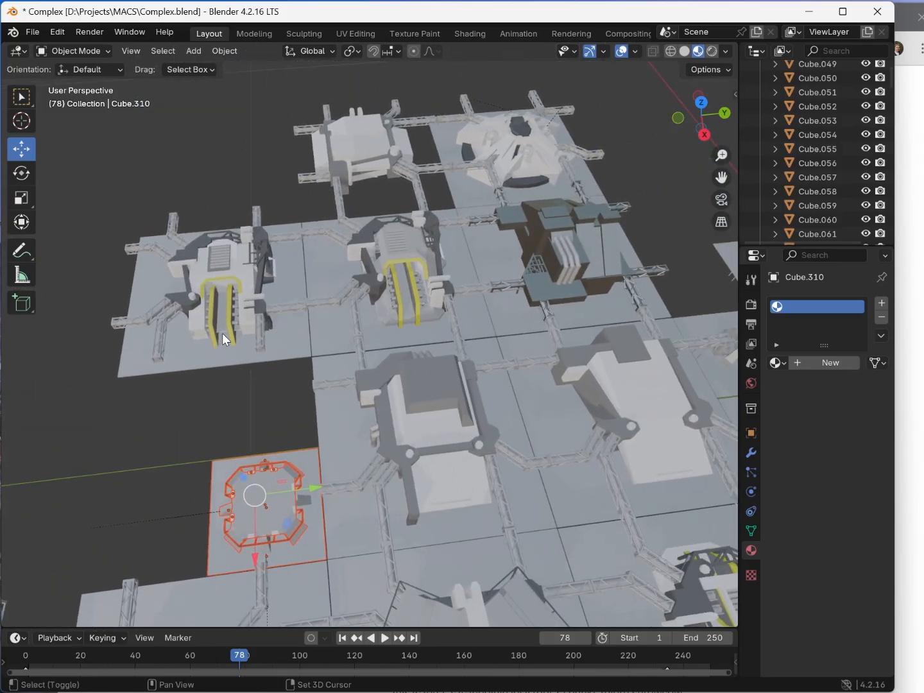
{"action": "middle_click_drag", "start_coordinate": [530, 241], "coordinate": [346, 239], "text": "shift"}
{"action": "left_click_drag", "start_coordinate": [514, 189], "coordinate": [210, 296]}
{"action": "middle_click_drag", "start_coordinate": [231, 215], "coordinate": [456, 346], "text": "shift"}
{"action": "left_click_drag", "start_coordinate": [590, 120], "coordinate": [303, 241]}
{"action": "left_click", "coordinate": [178, 94]}
- Look over the rest of the complex and examine the X-shaped building beside the platform close up
{"action": "scroll", "coordinate": [280, 294], "scroll_direction": "down", "scroll_amount": 4}
{"action": "middle_click_drag", "start_coordinate": [193, 507], "coordinate": [484, 285], "text": "shift"}
{"action": "left_click_drag", "start_coordinate": [231, 289], "coordinate": [434, 420]}
{"action": "scroll", "coordinate": [406, 362], "scroll_direction": "up", "scroll_amount": 4}
{"action": "scroll", "coordinate": [407, 362], "scroll_direction": "up", "scroll_amount": 2}
{"action": "left_click", "coordinate": [419, 520]}
{"action": "middle_click_drag", "start_coordinate": [411, 528], "coordinate": [469, 463]}
{"action": "middle_click_drag", "start_coordinate": [475, 203], "coordinate": [354, 327], "text": "shift"}
{"action": "middle_click_drag", "start_coordinate": [256, 337], "coordinate": [373, 430]}
{"action": "scroll", "coordinate": [296, 376], "scroll_direction": "up", "scroll_amount": 1}
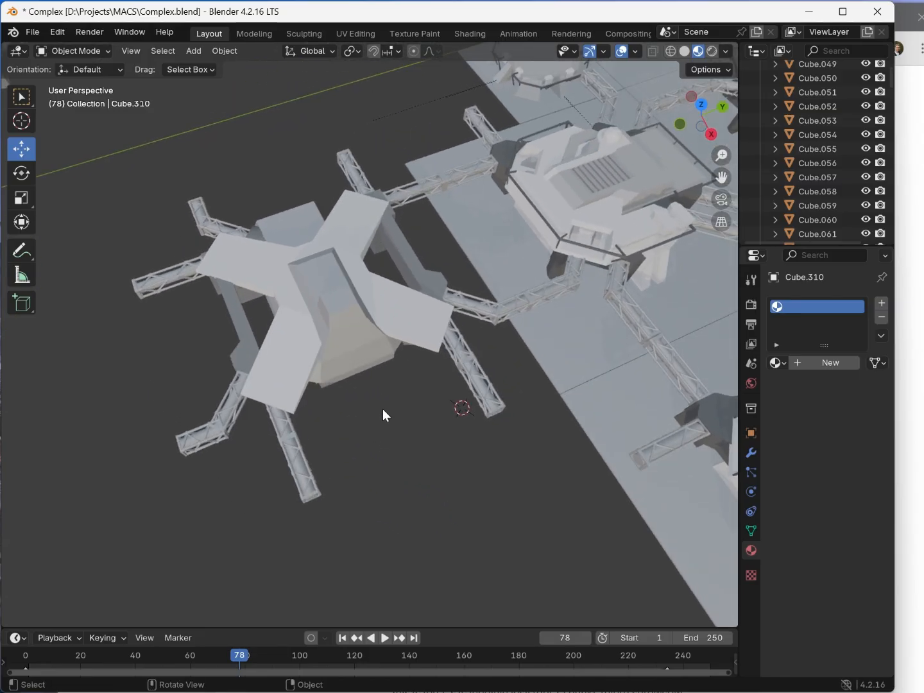
- Compare the X-shaped building with the detailed railed buildings and the octagonal pad on the adjoining tiles
{"action": "middle_click_drag", "start_coordinate": [530, 410], "coordinate": [211, 376], "text": "shift"}
{"action": "scroll", "coordinate": [523, 399], "scroll_direction": "down", "scroll_amount": 1}
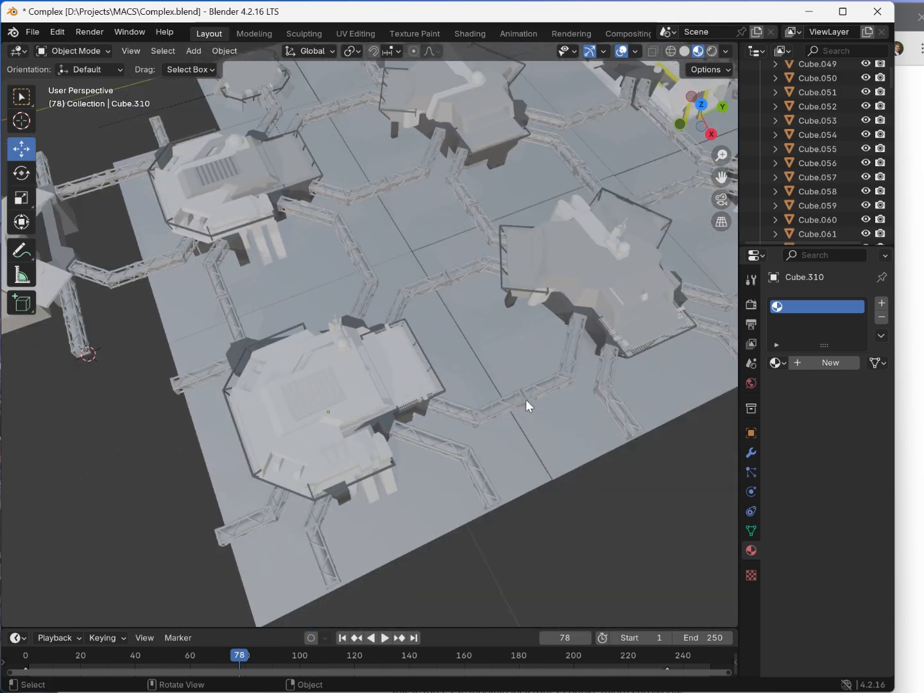
{"action": "middle_click_drag", "start_coordinate": [526, 399], "coordinate": [452, 411]}
{"action": "middle_click_drag", "start_coordinate": [506, 363], "coordinate": [453, 271], "text": "shift"}
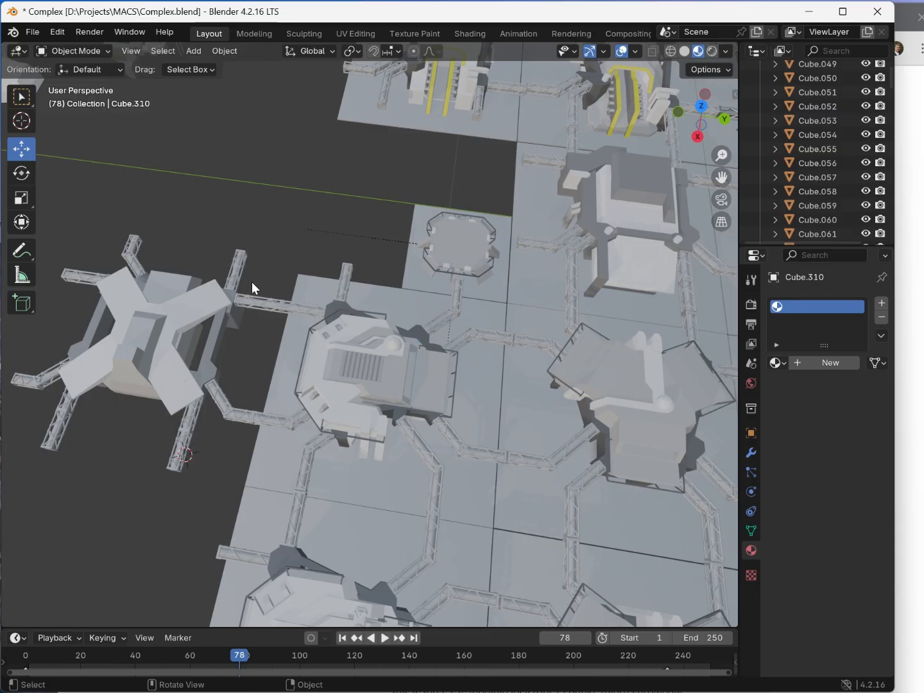
{"action": "middle_click_drag", "start_coordinate": [268, 306], "coordinate": [326, 311]}
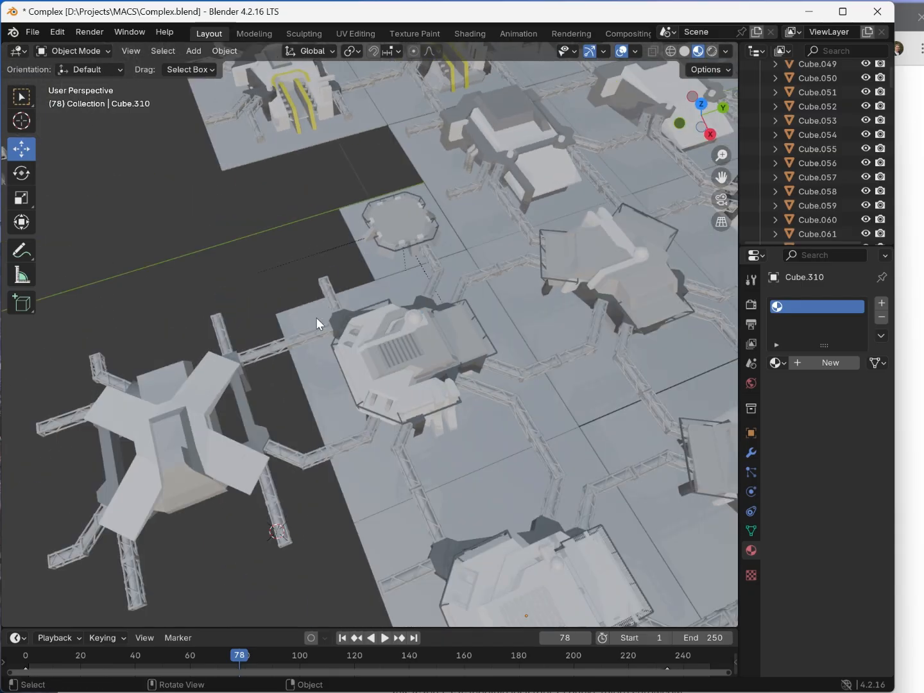